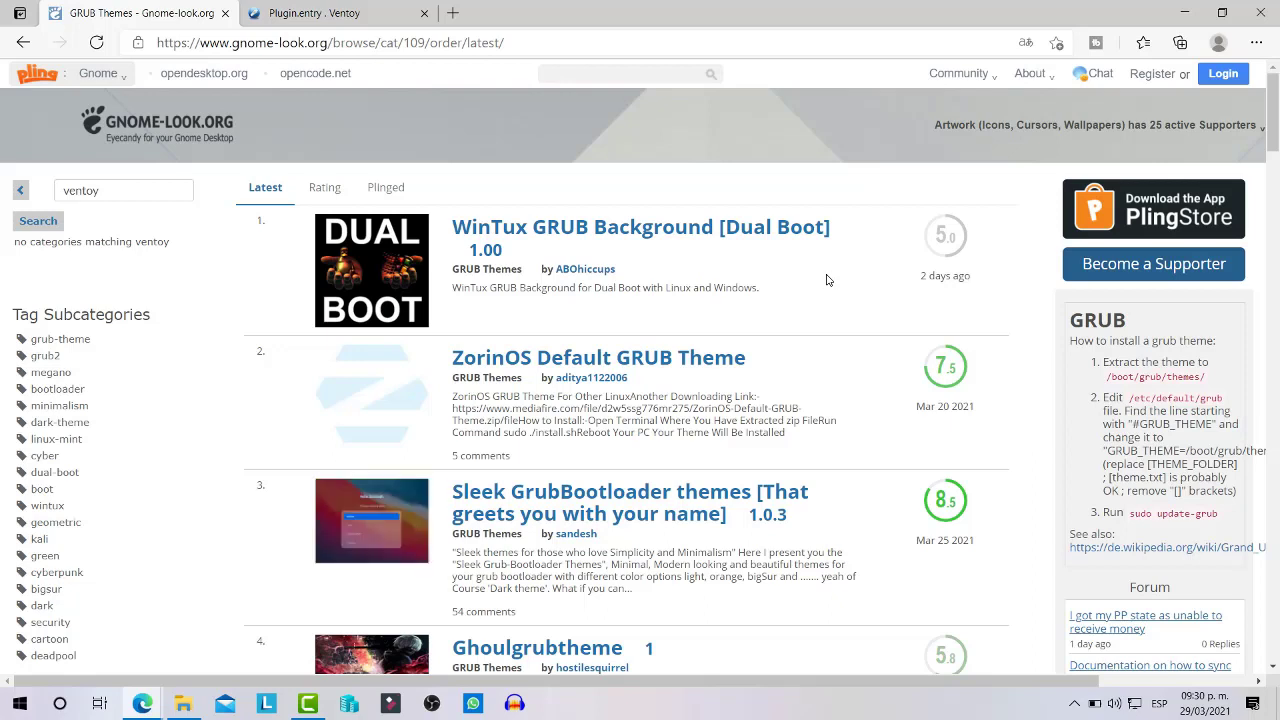
Browse the latest GRUB themes and the popularity list on gnome-look.org
scroll(882, 204, down, 15)
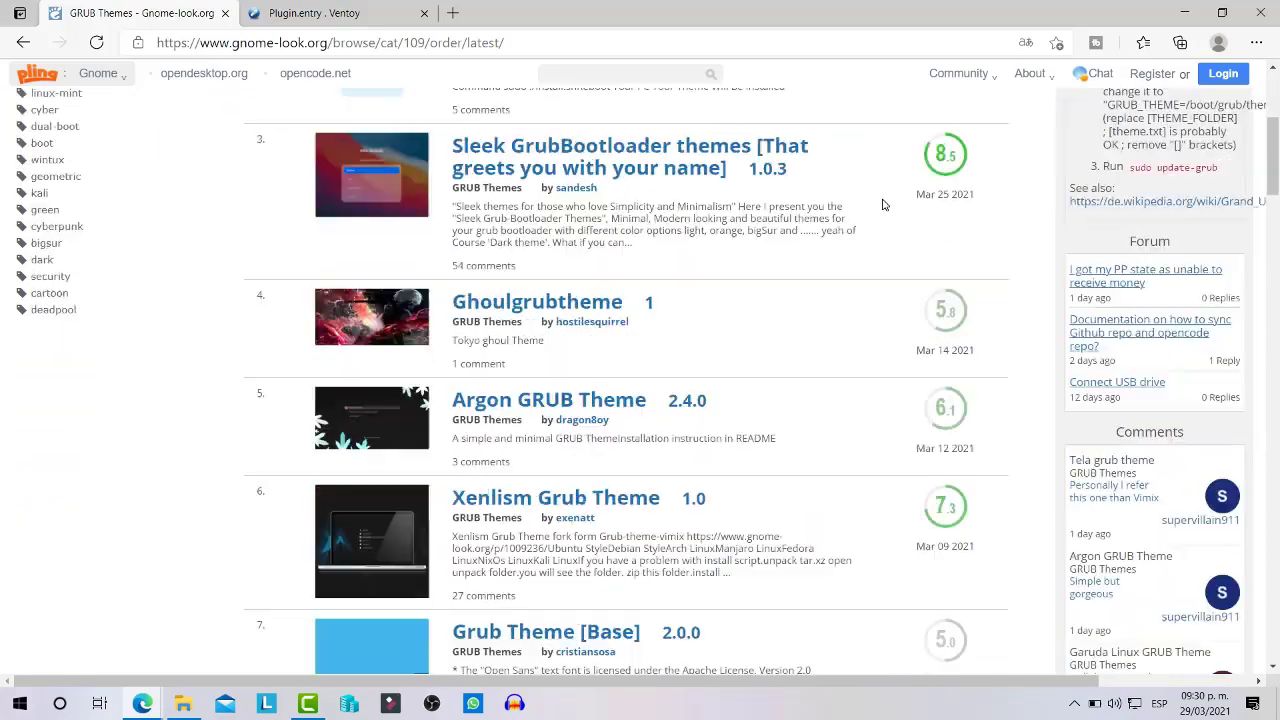
scroll(881, 204, up, 15)
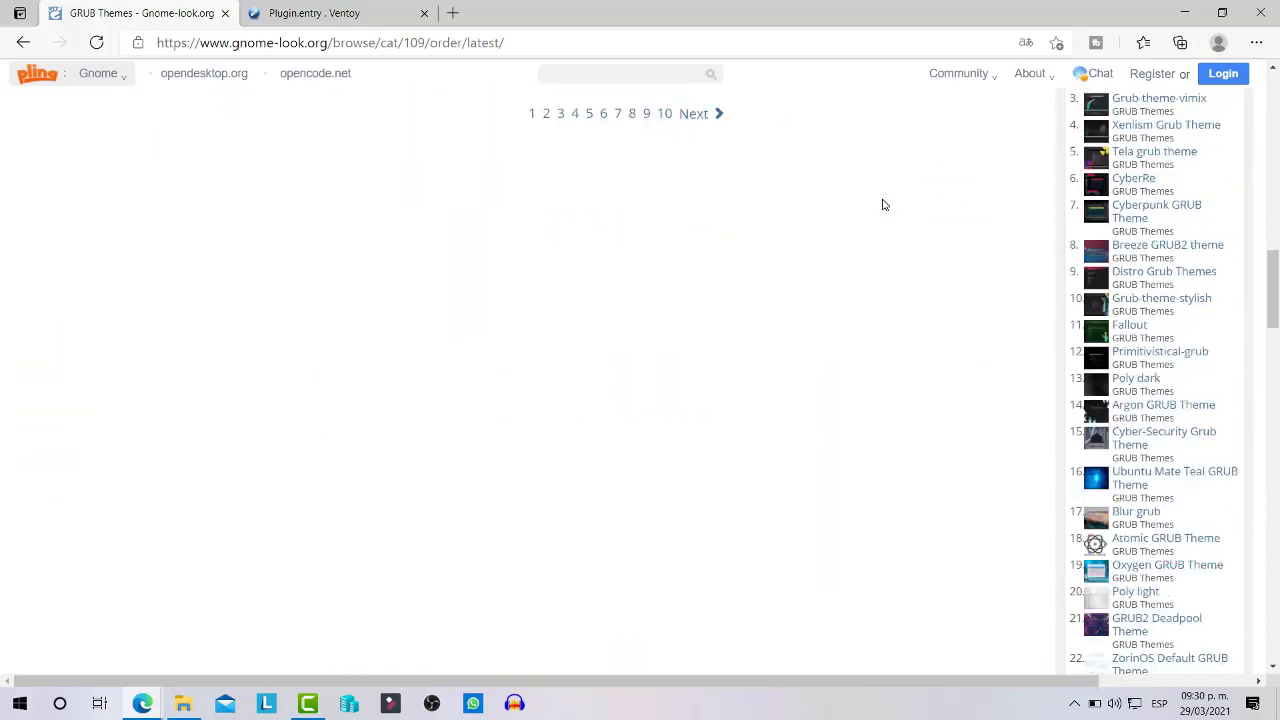
scroll(1008, 246, down, 3)
scroll(1010, 246, down, 5)
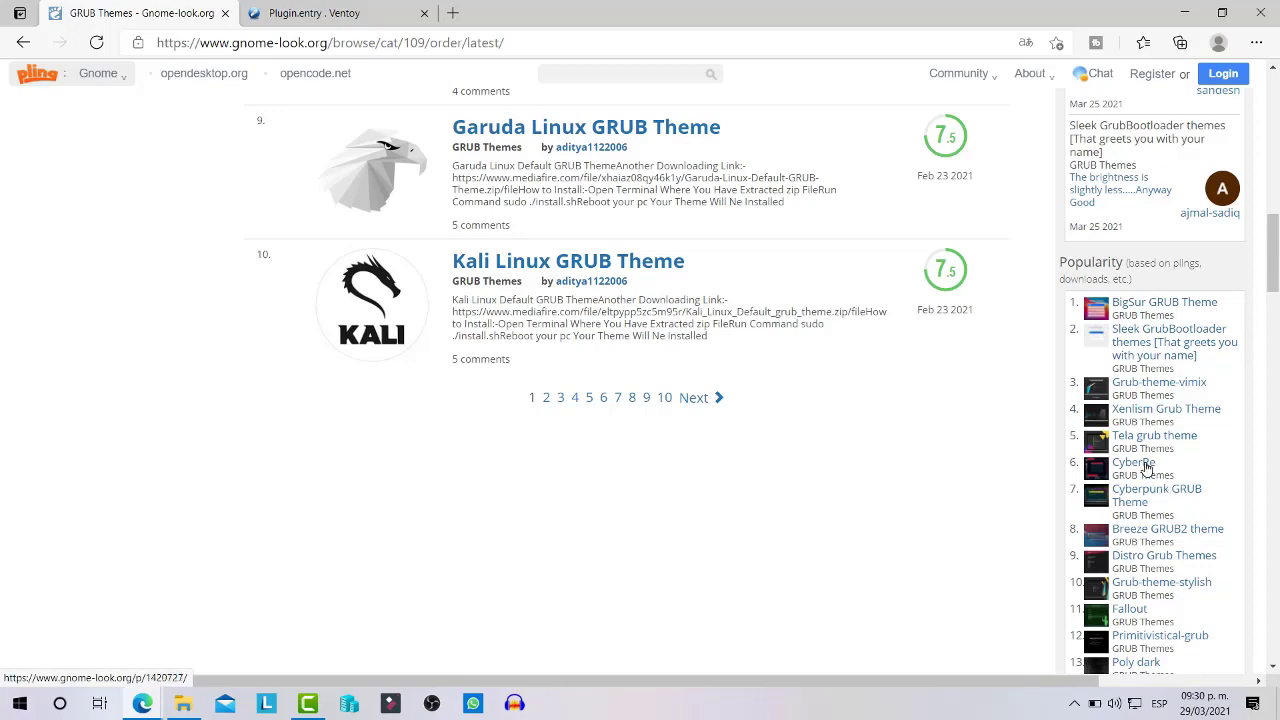
scroll(786, 457, up, 12)
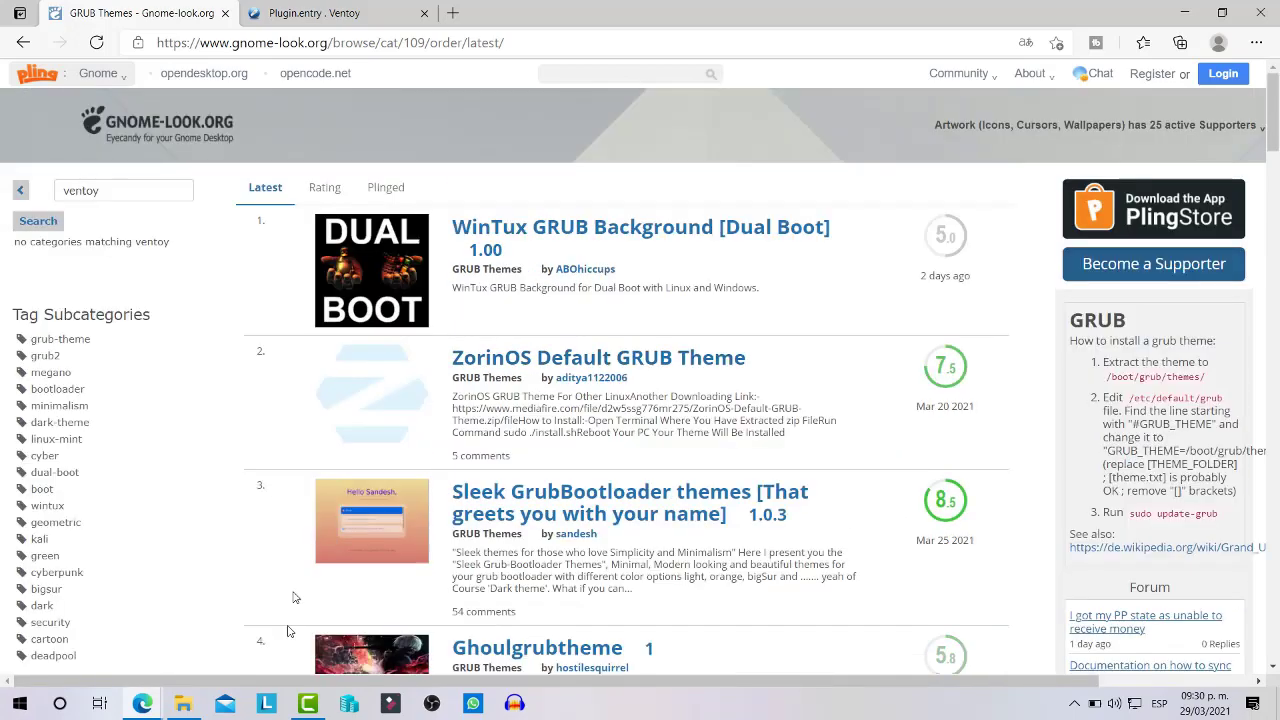
Switch to File Explorer, open the ZorinOS-Default-GRUB-Theme folder inside tema and copy all of its contents
click(183, 703)
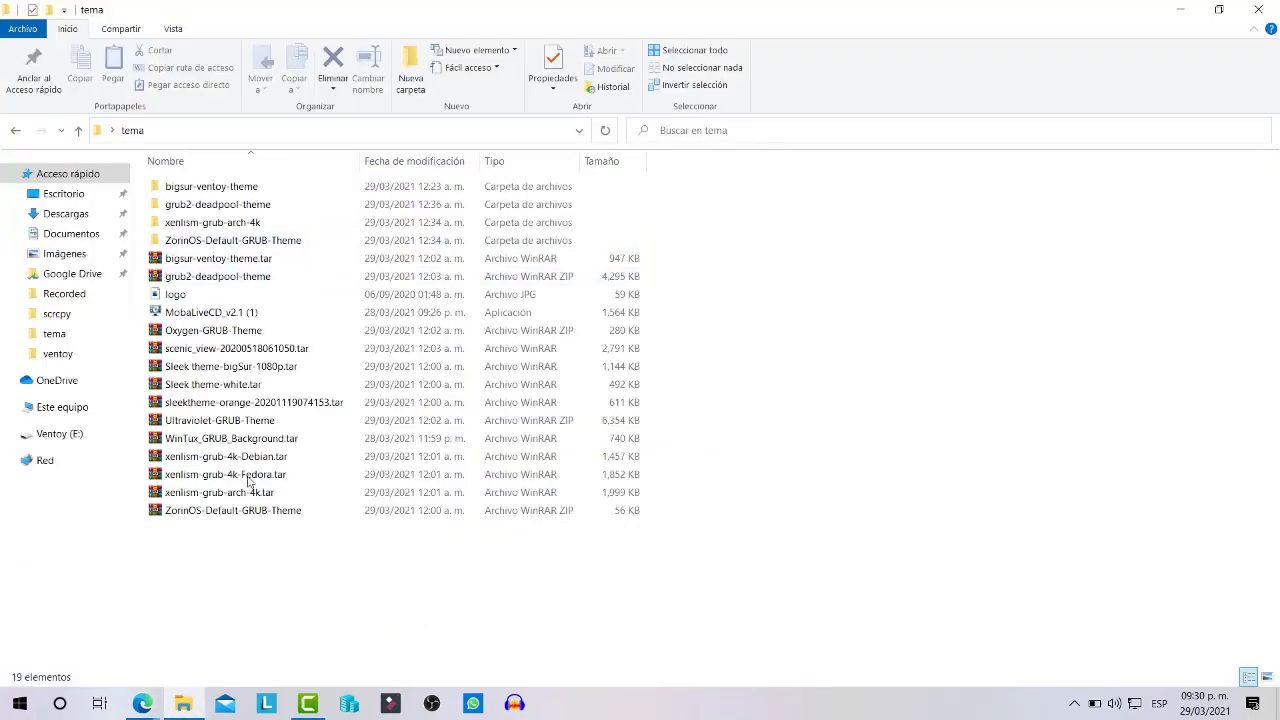
double_click(214, 241)
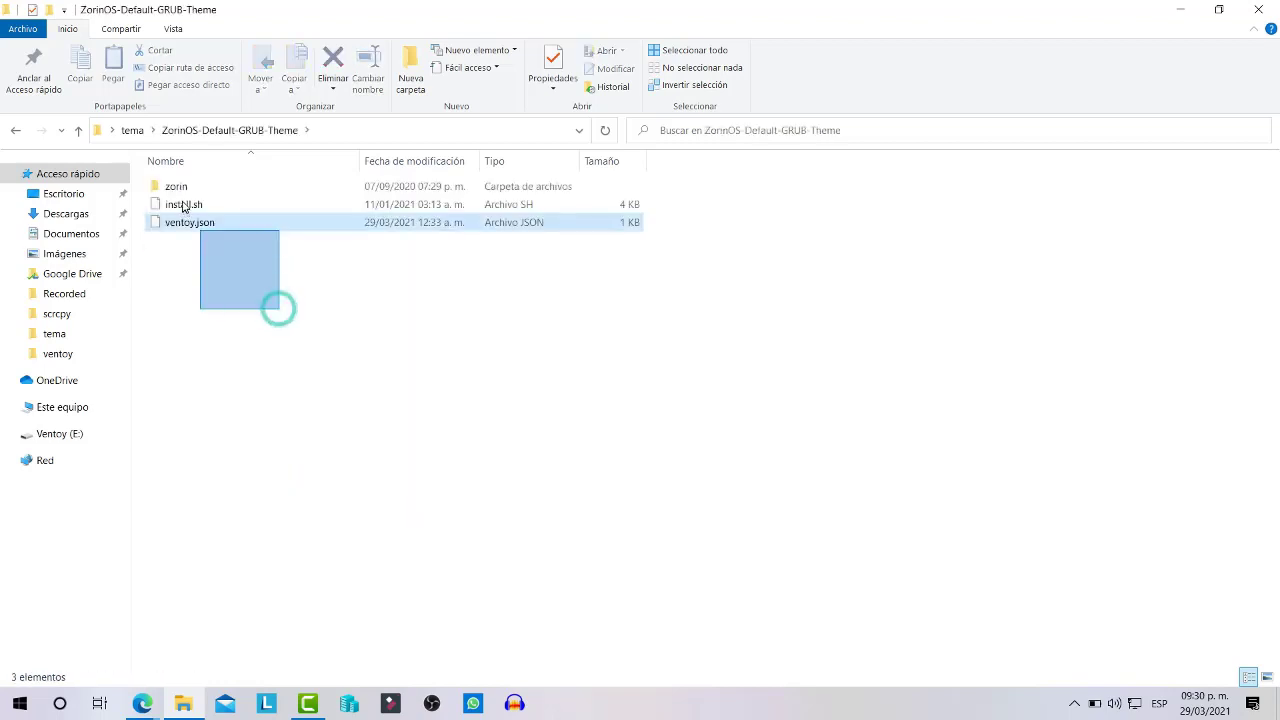
drag(183, 207, 170, 180)
key(ctrl+c)
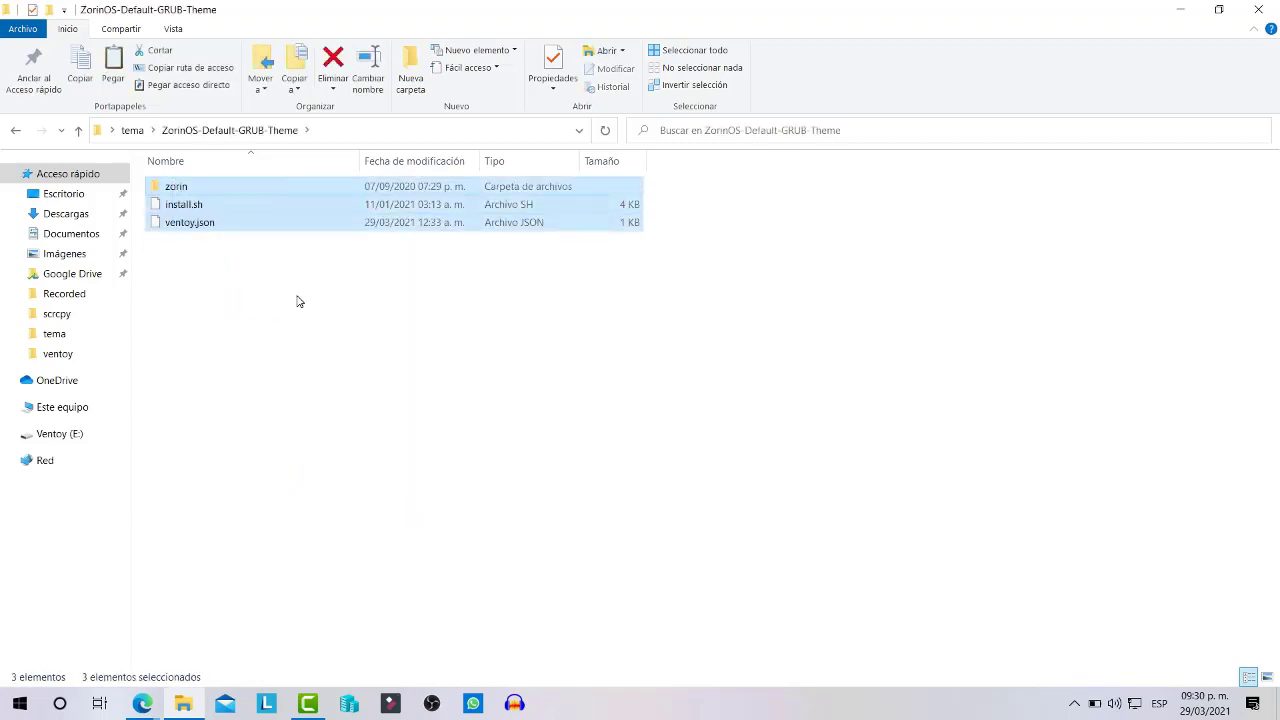
In a second File Explorer window, create a folder named theme inside the ventoy folder on the Ventoy (E:) drive
key(alt+Tab)
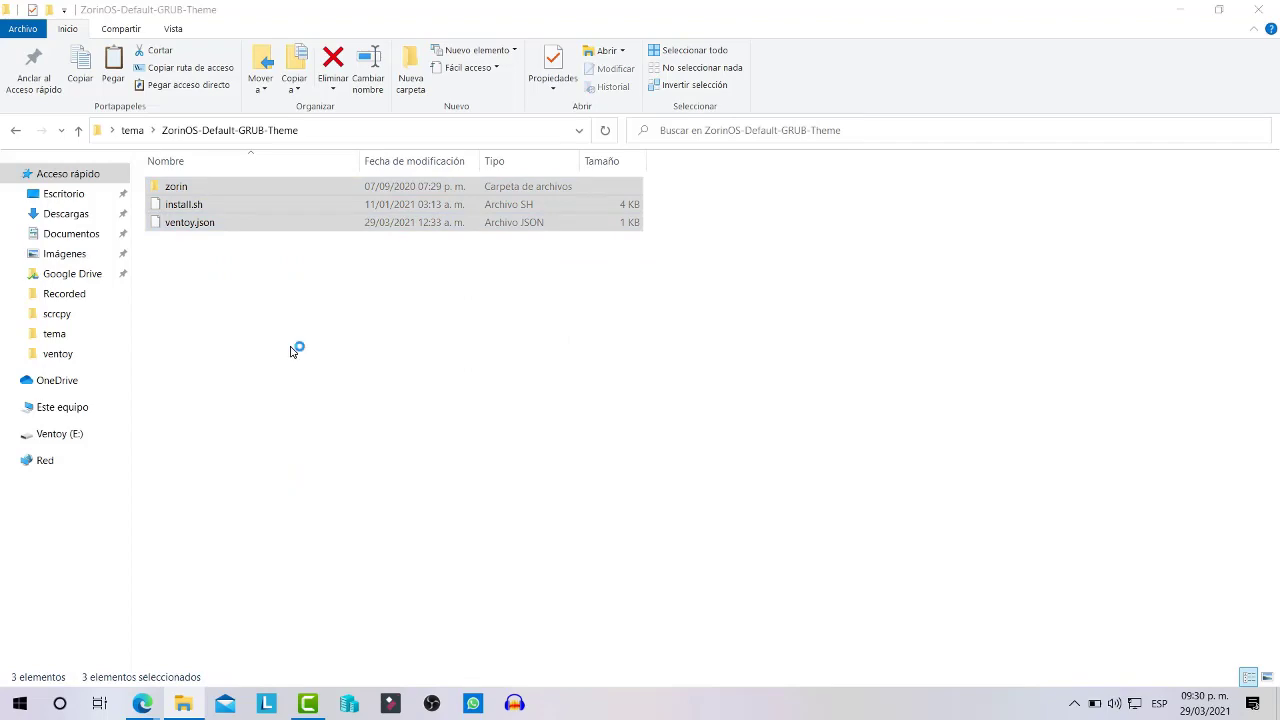
click(52, 434)
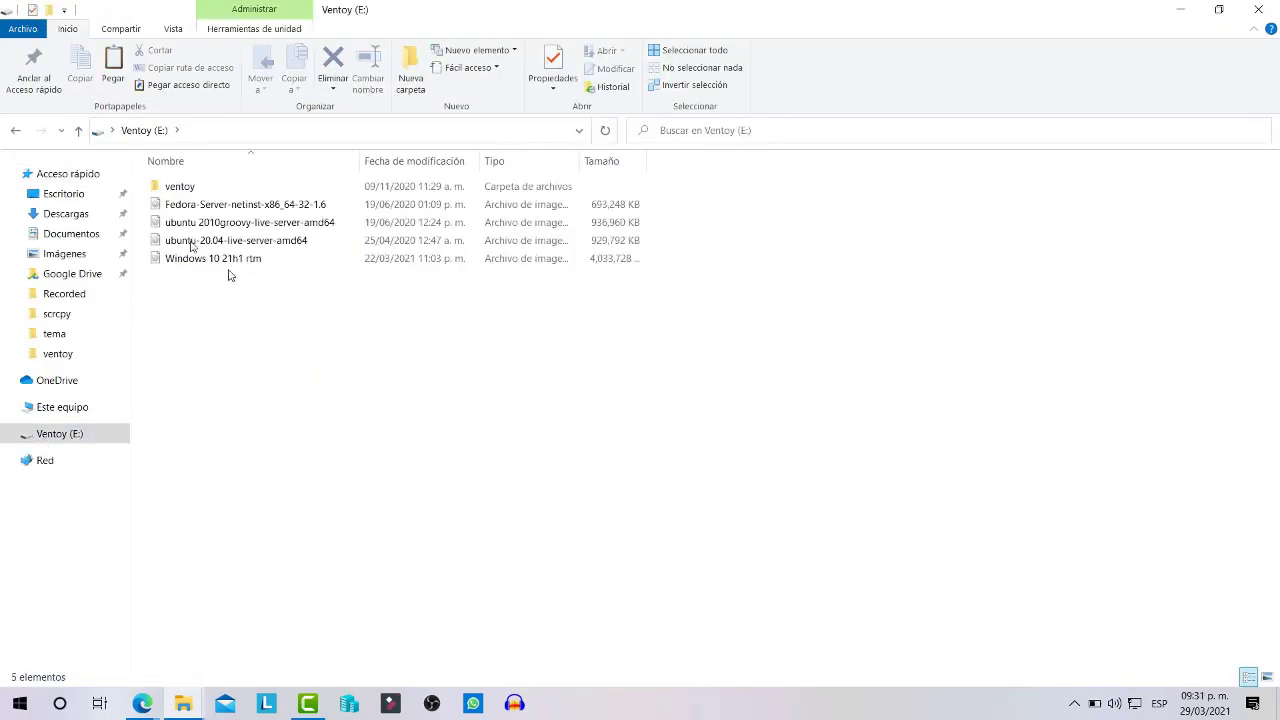
double_click(181, 188)
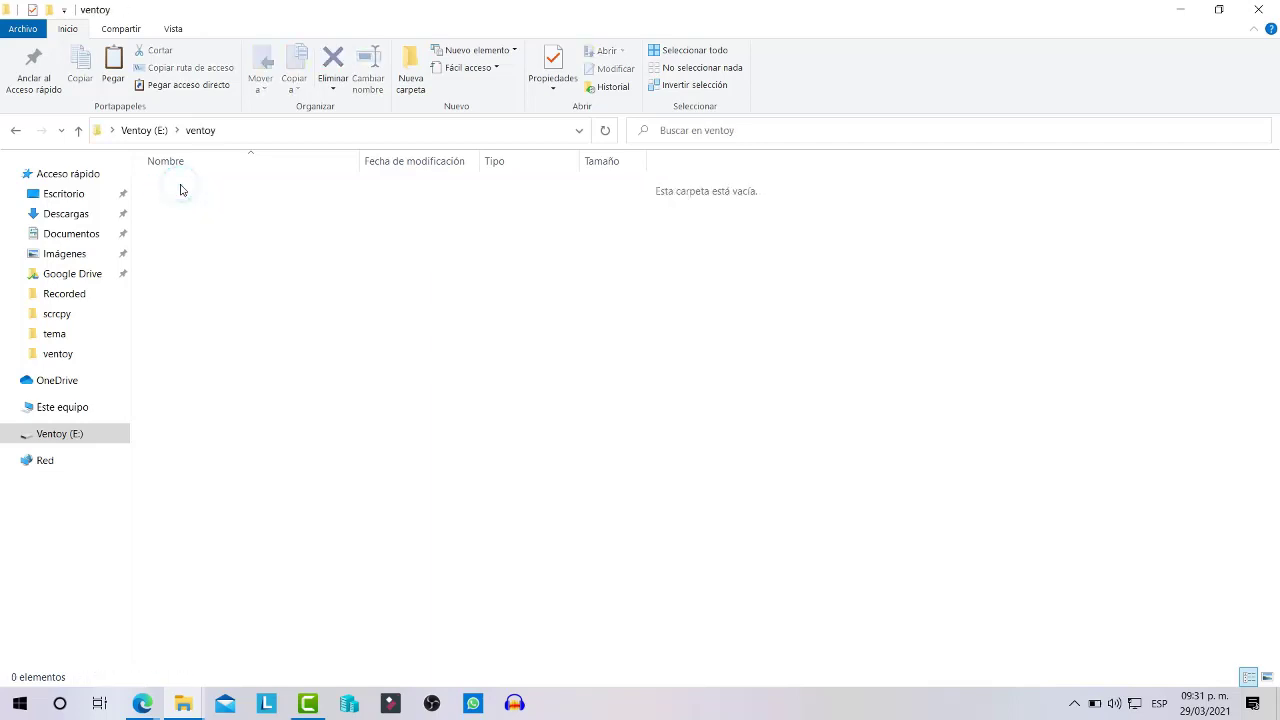
right_click(213, 294)
click(372, 497)
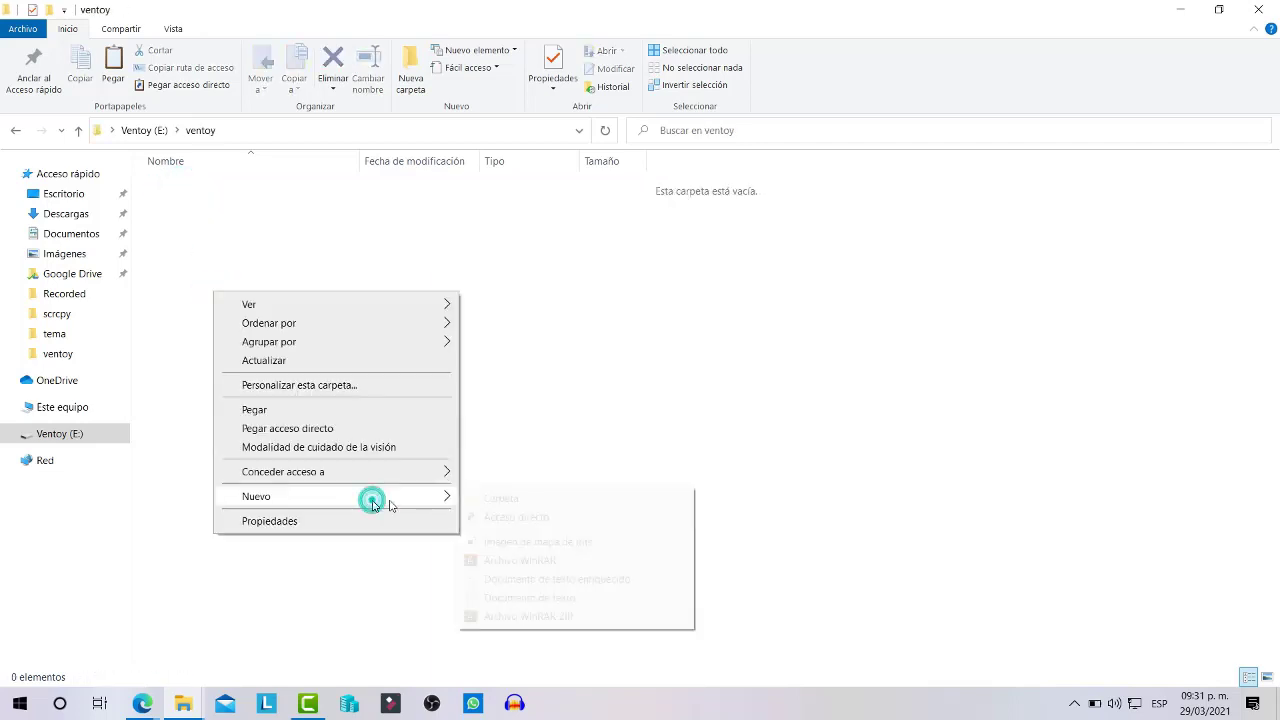
click(500, 498)
text(theme)
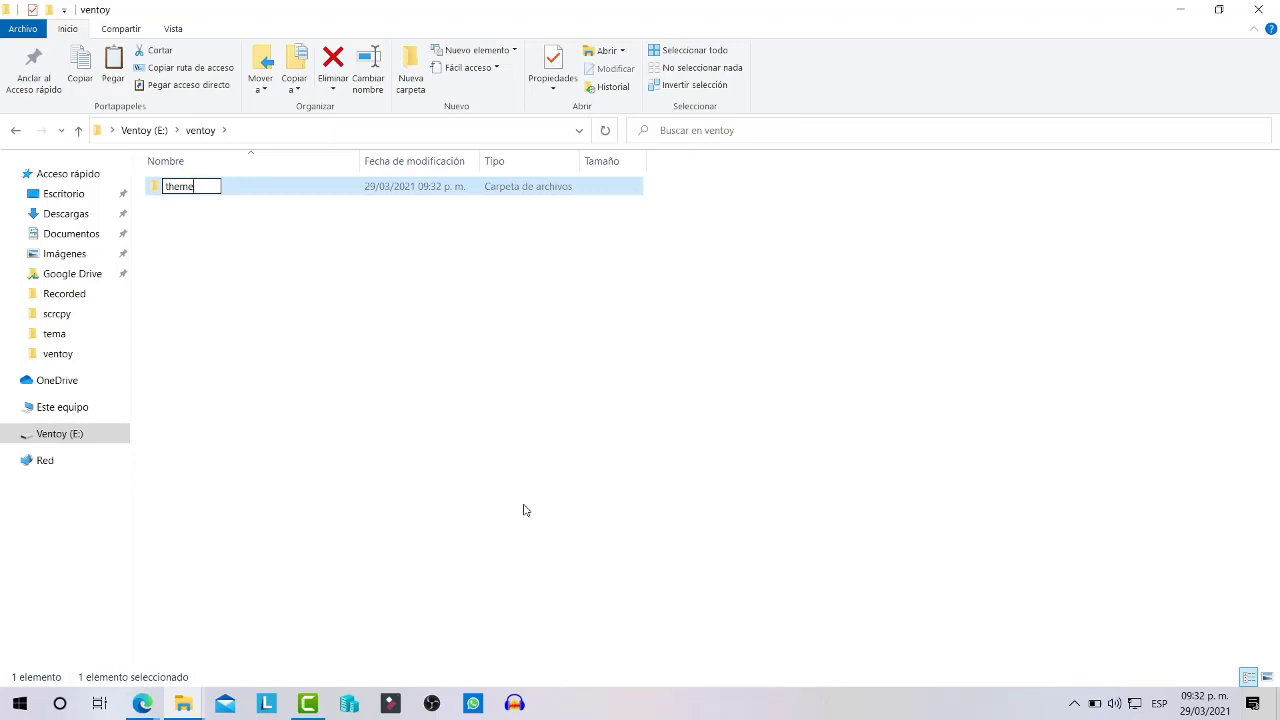
key(Return)
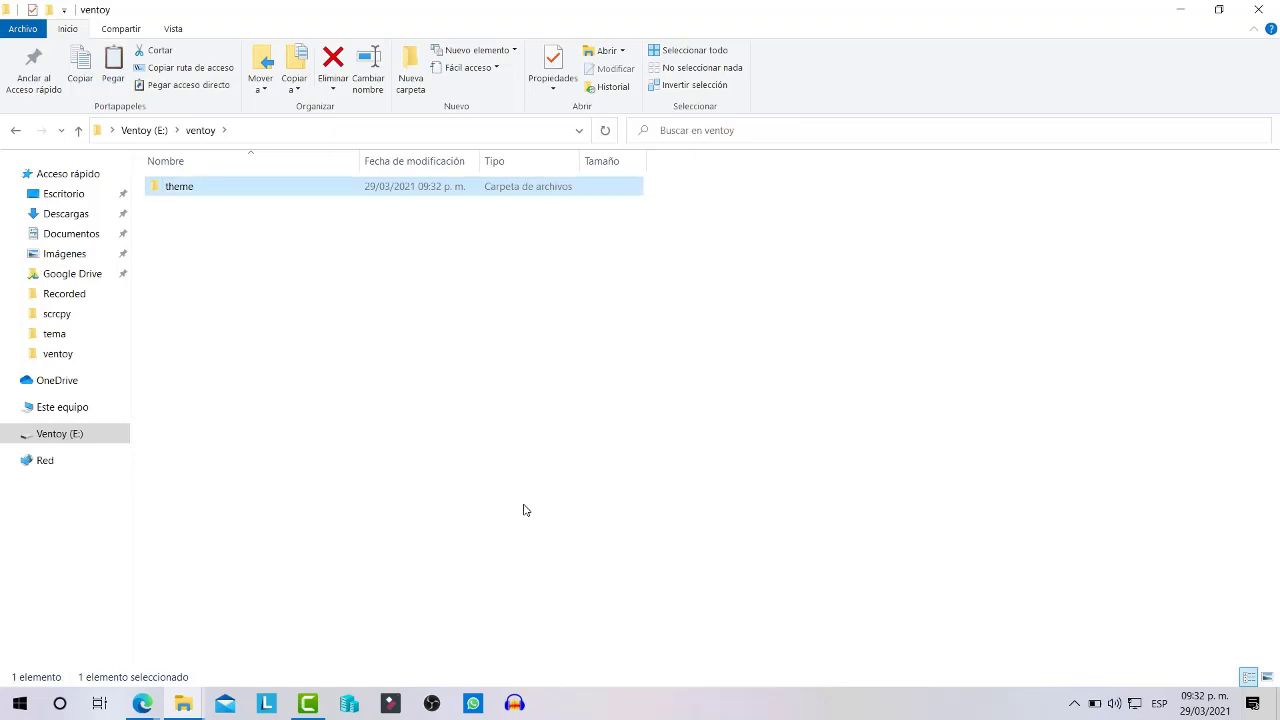
Copy only the zorin folder and install.sh from ZorinOS-Default-GRUB-Theme into the new theme folder on the Ventoy drive
key(Return)
mouse_move(182, 704)
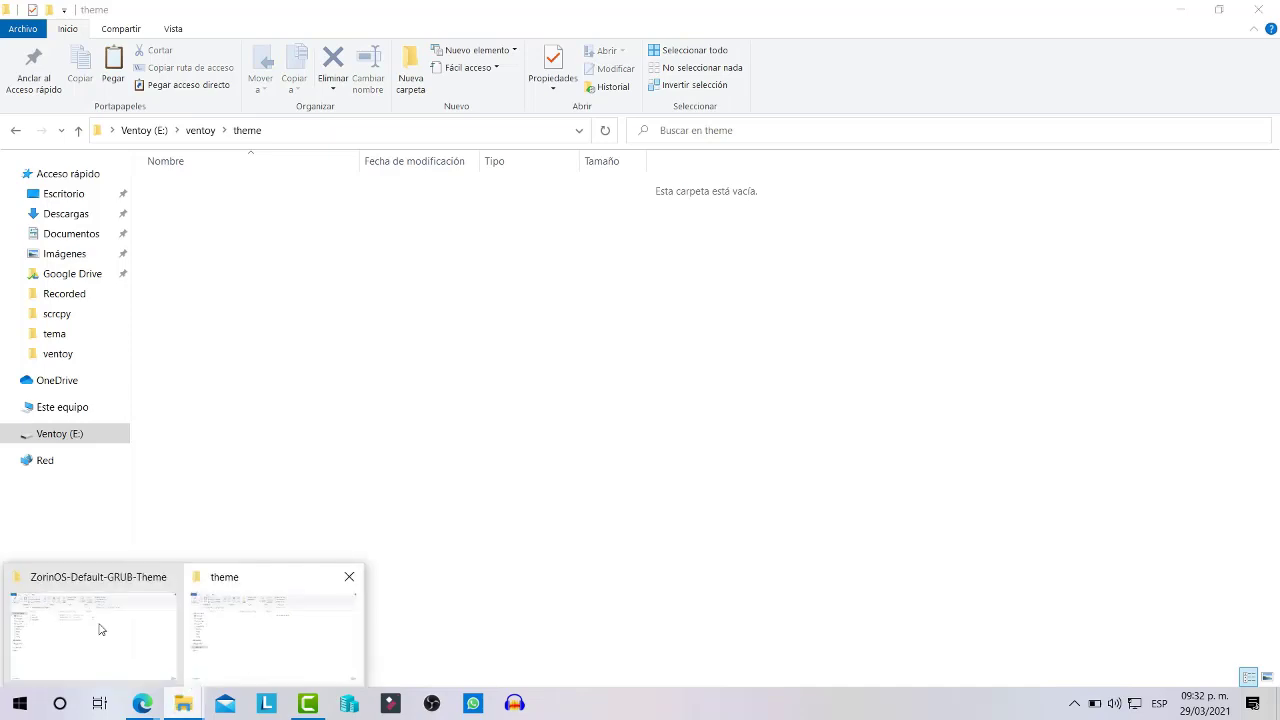
click(137, 585)
drag(203, 245, 180, 201)
click(178, 204)
ctrl+click(176, 192)
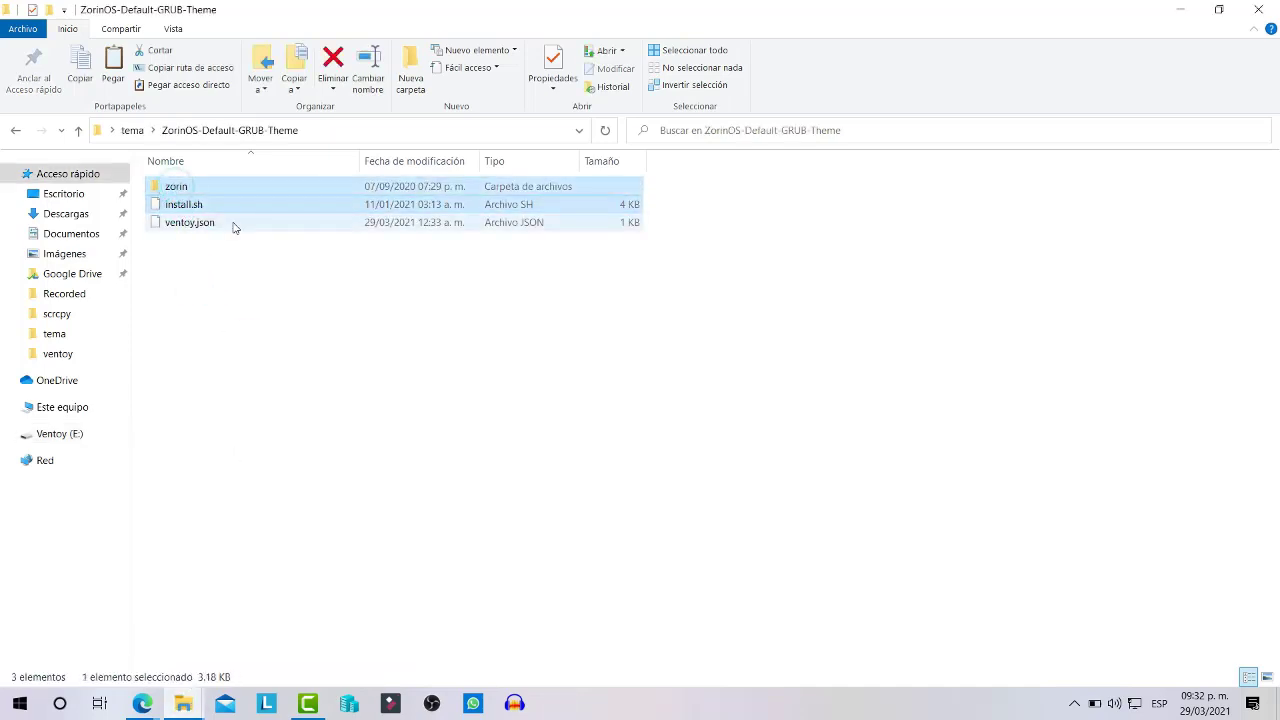
click(182, 704)
click(300, 634)
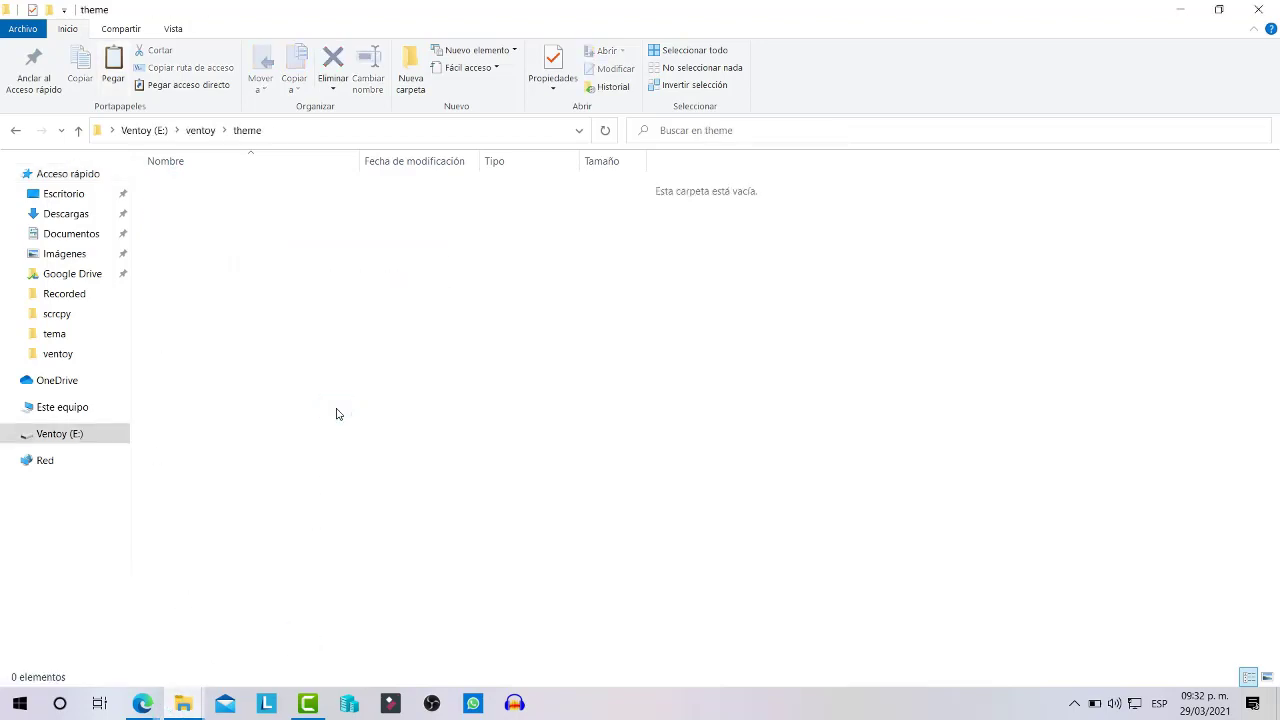
key(ctrl+v)
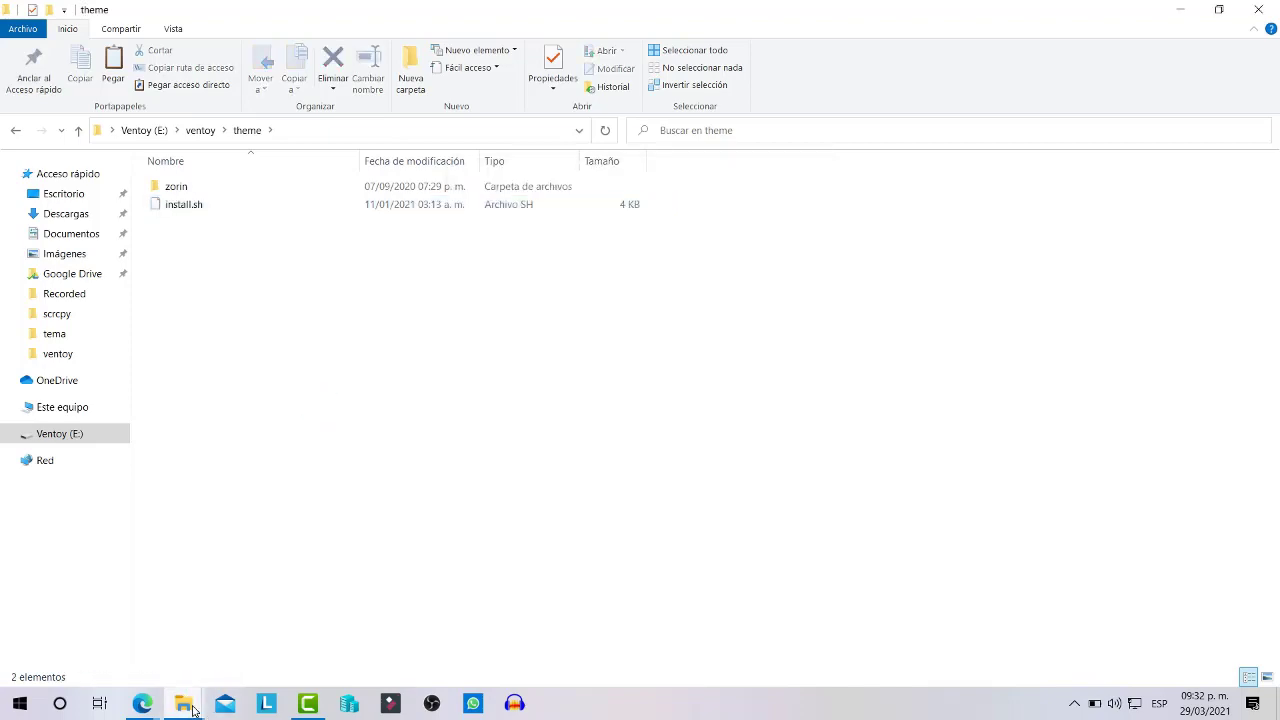
Return to the ZorinOS-Default-GRUB-Theme folder and select its ventoy.json file
mouse_move(183, 703)
click(85, 620)
click(185, 228)
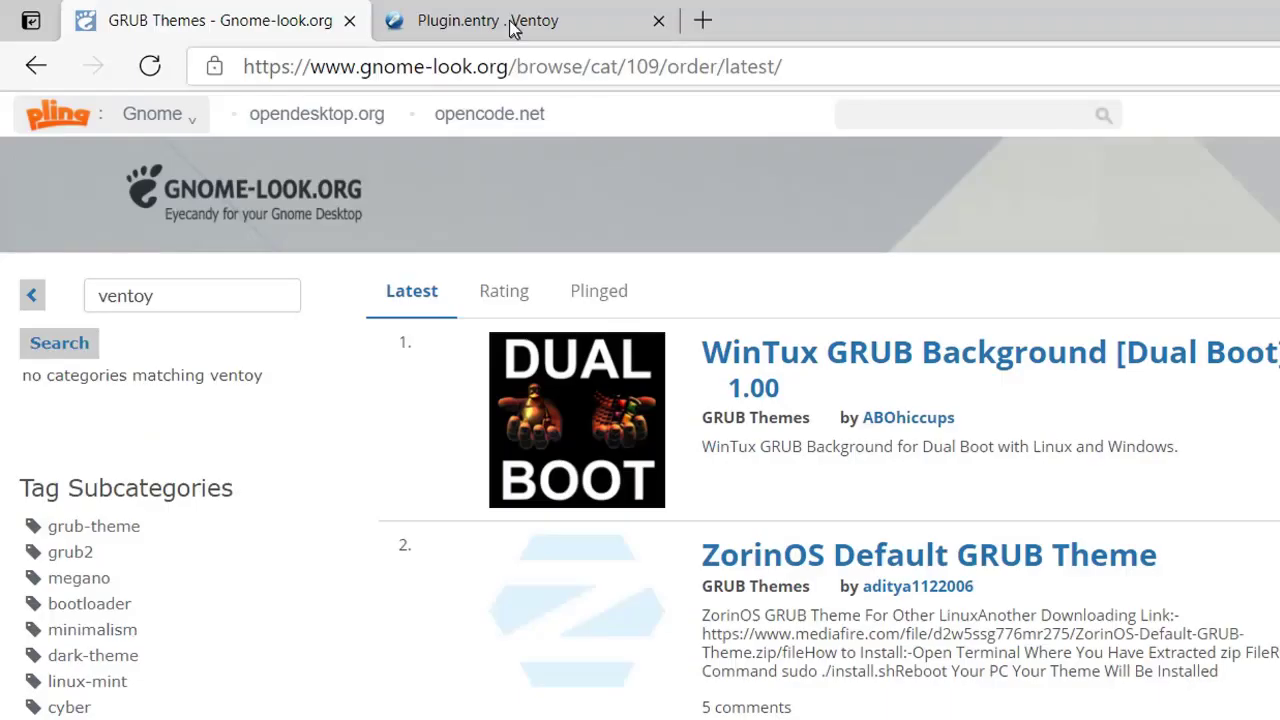
Switch to the Ventoy Plugin.entry page in Edge and copy the opening brace, control block and theme block of the ventoy.json example
click(508, 24)
scroll(1270, 650, down, 10)
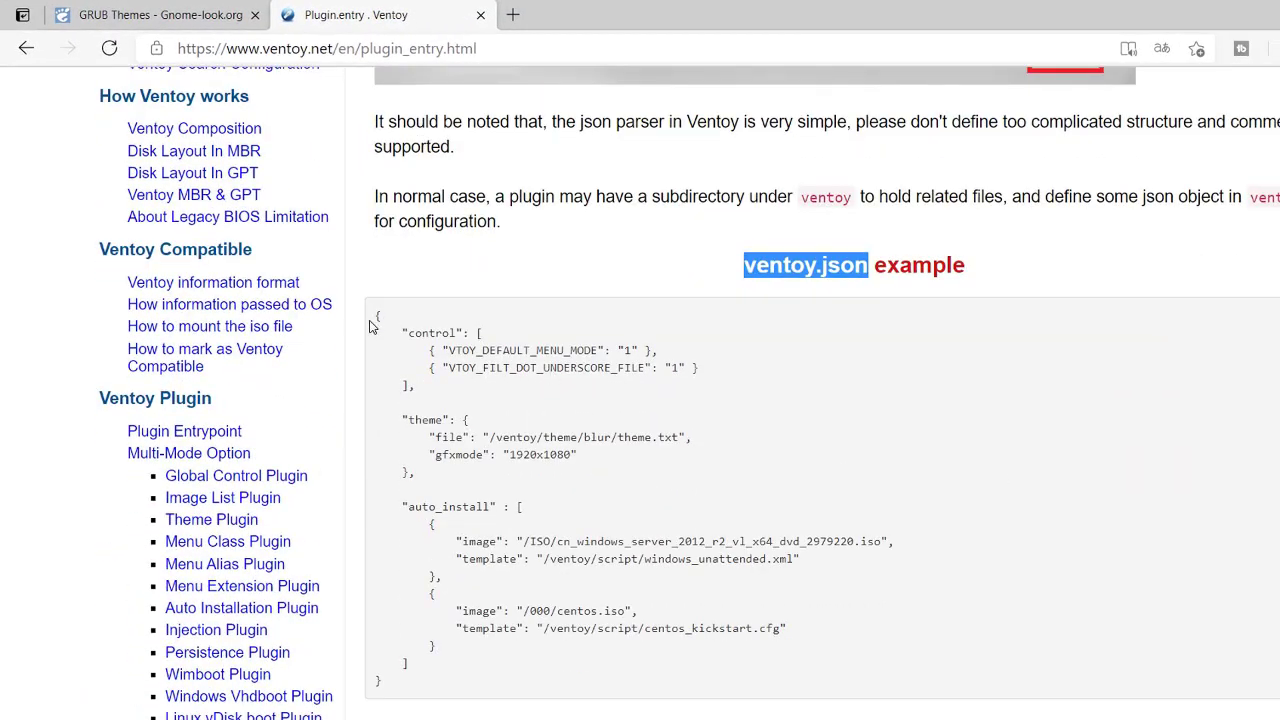
drag(376, 314, 546, 487)
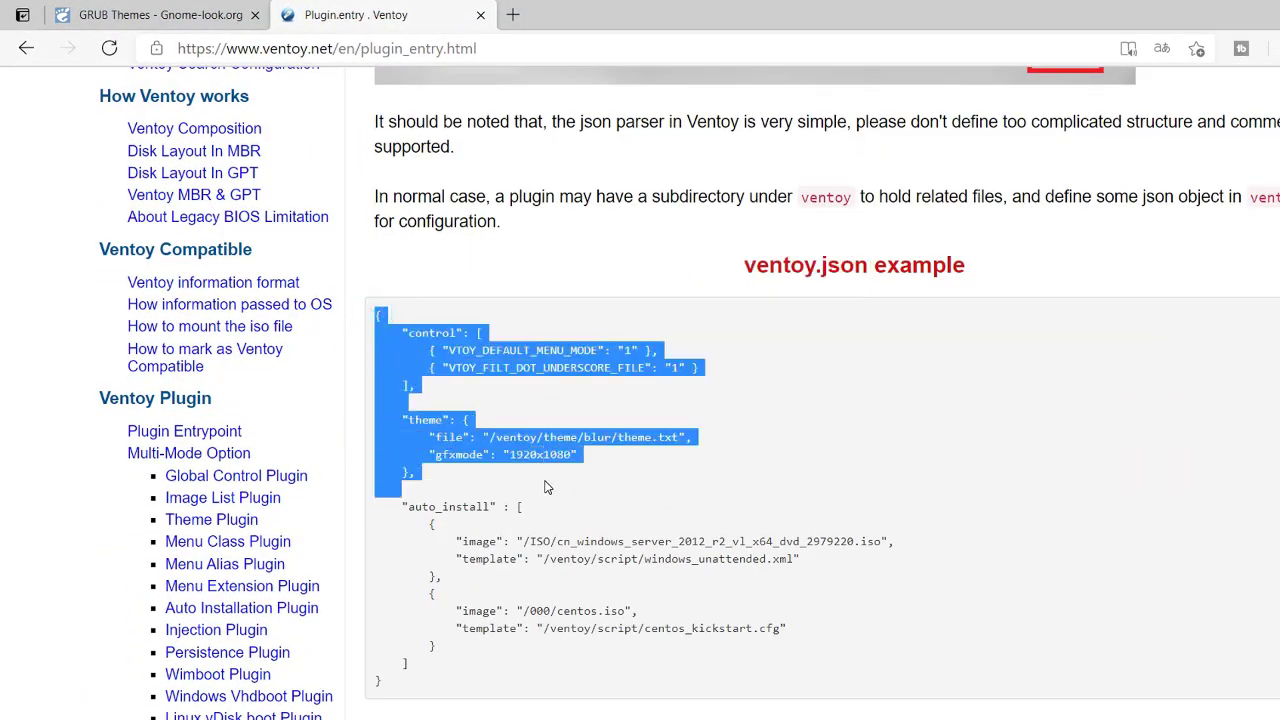
drag(408, 472, 361, 320)
key(ctrl+c)
right_click(463, 352)
click(515, 368)
Paste the copied JSON into a new Notepad document, remove the comma after the theme block and add a closing brace
key(super)
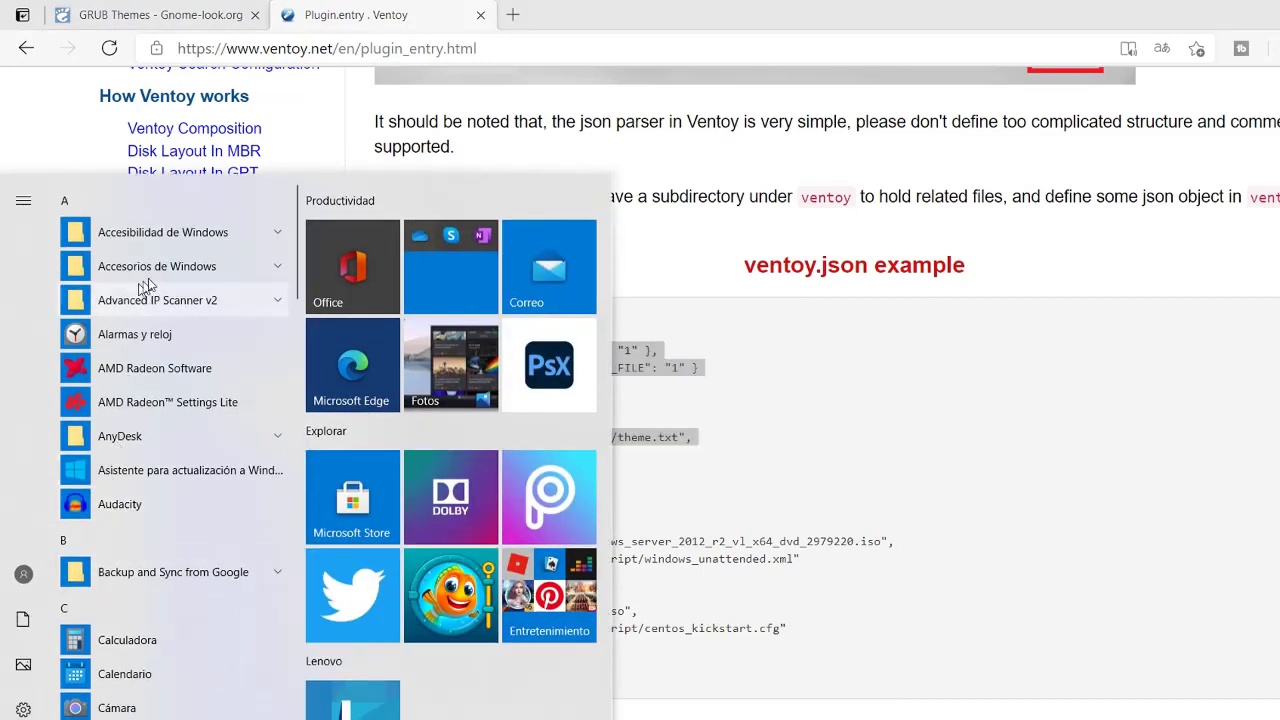
click(155, 268)
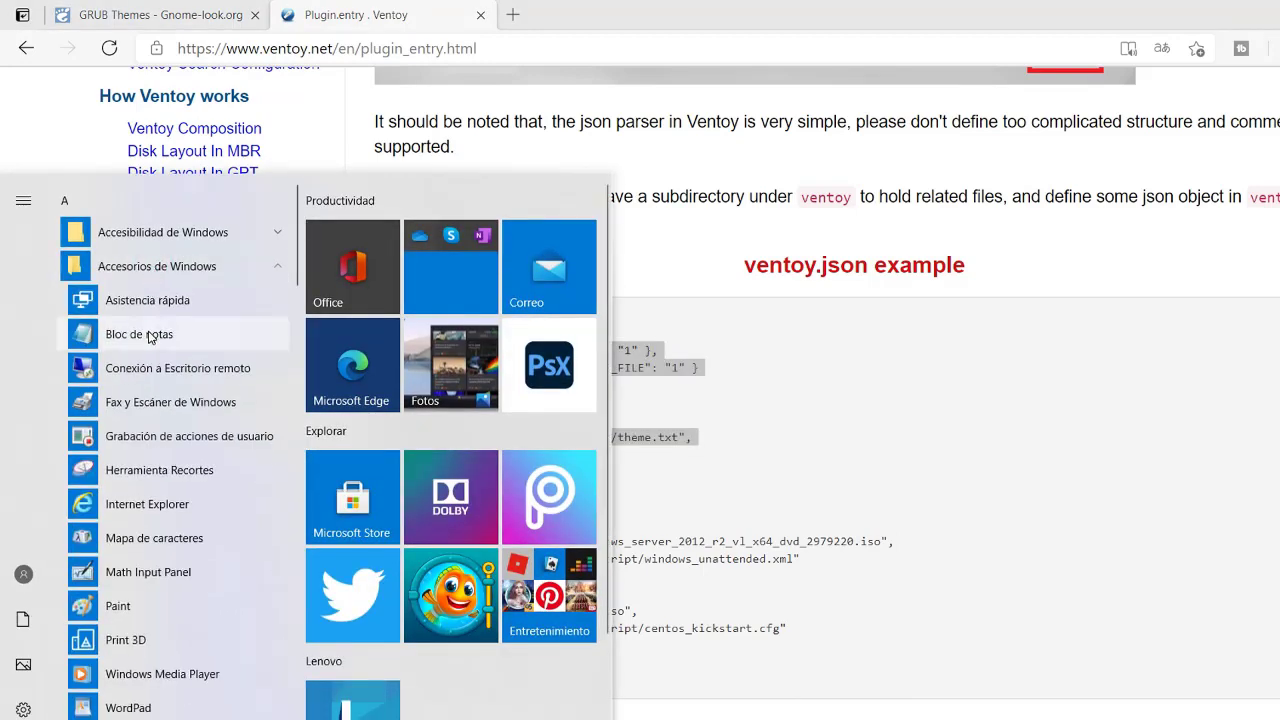
click(148, 335)
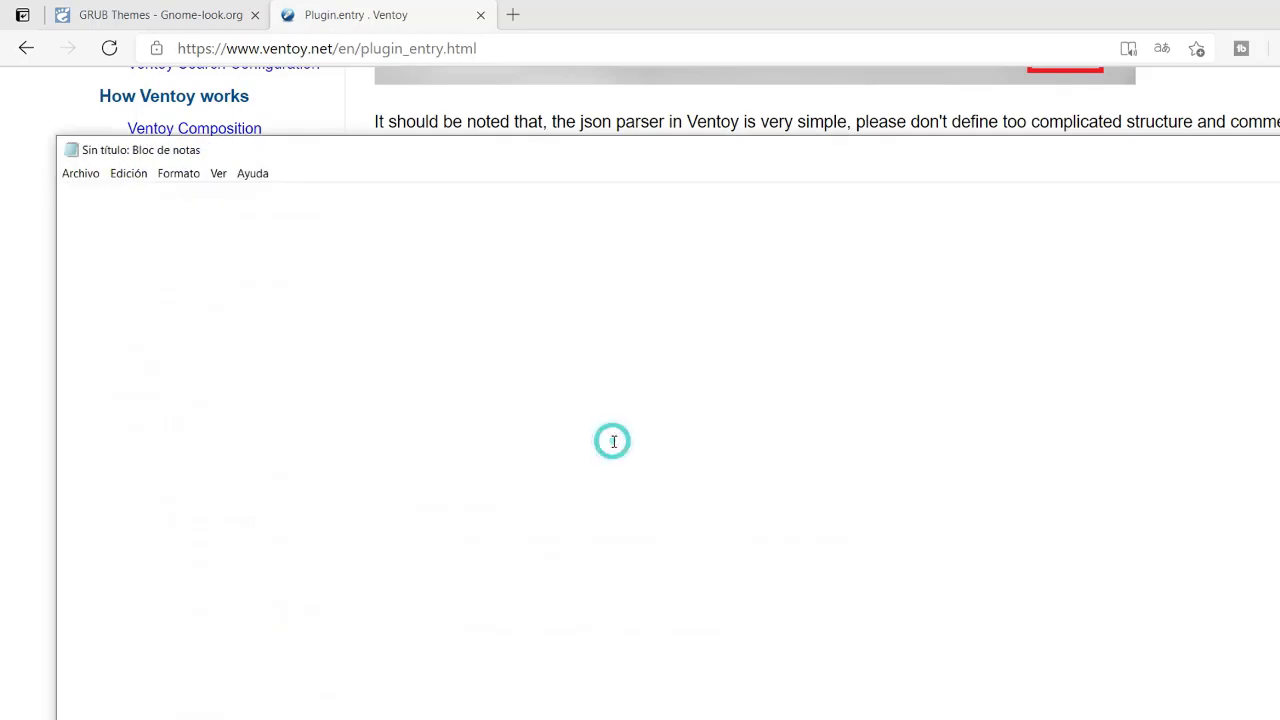
key(ctrl+v)
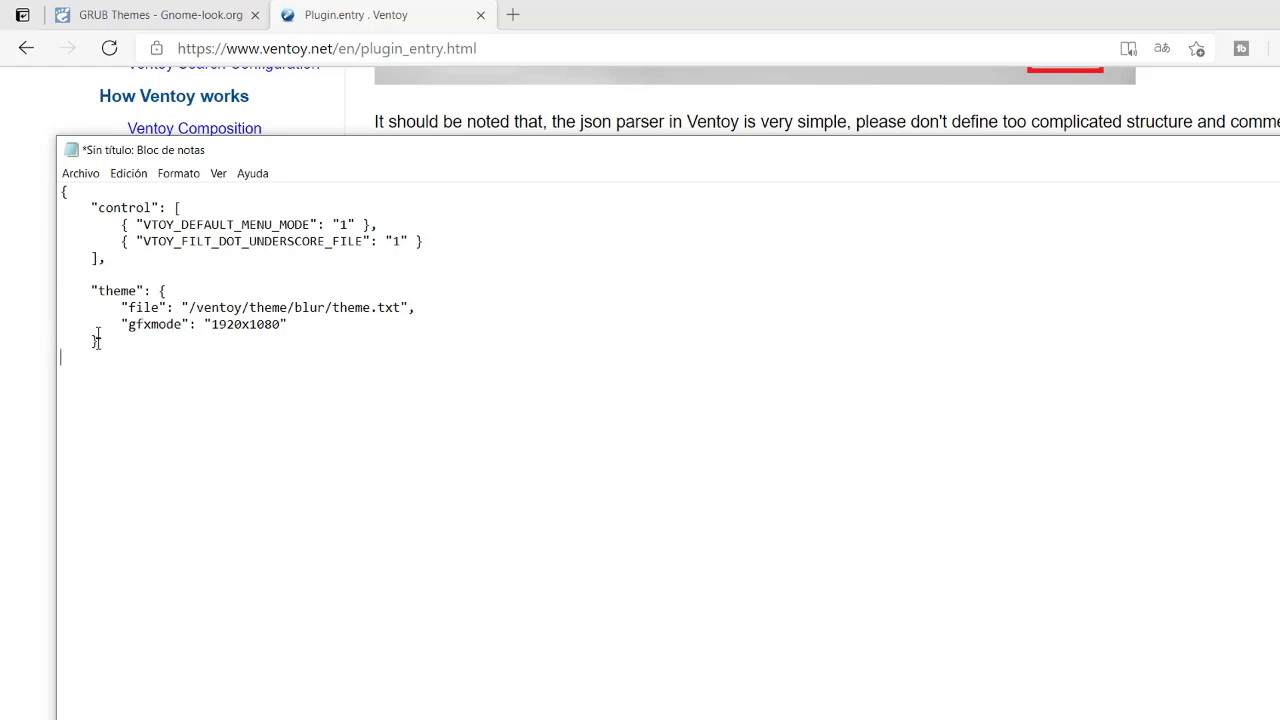
drag(99, 340, 84, 340)
click(57, 371)
text(})
Save the document as ventoy.json in the ventoy folder on the Ventoy (E:) drive, with the file type Todos los archivos
click(81, 173)
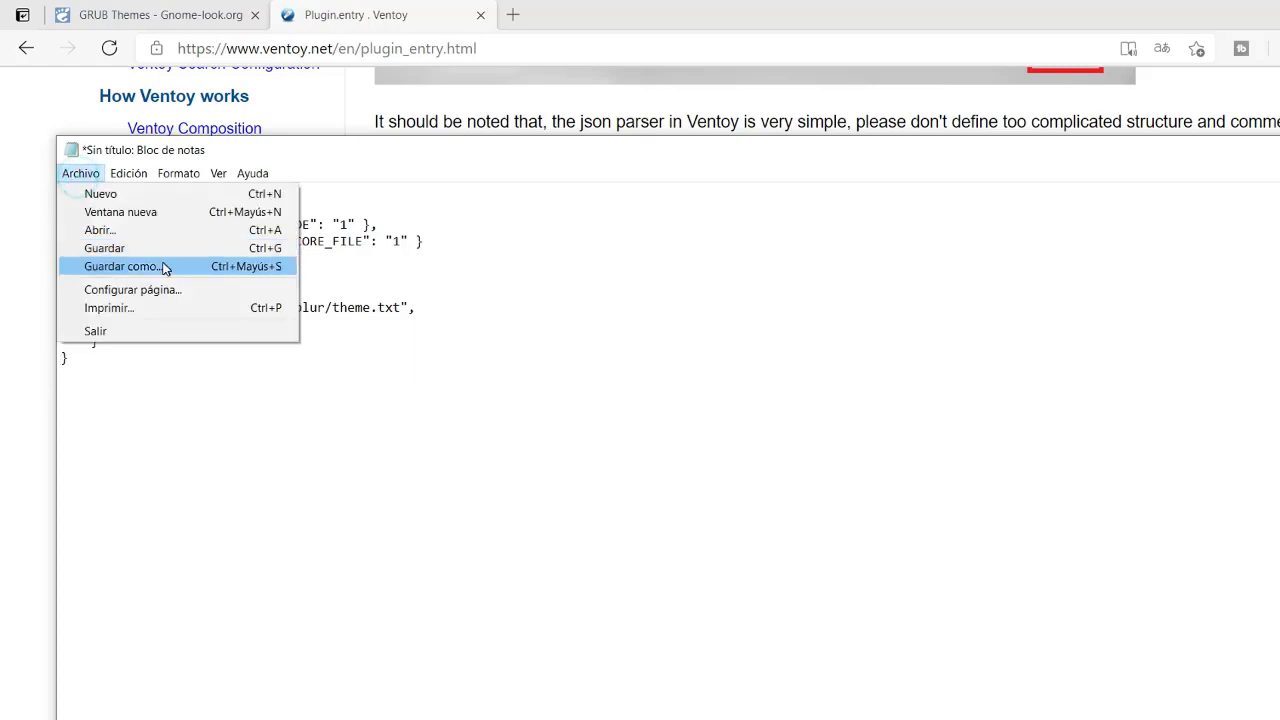
click(163, 267)
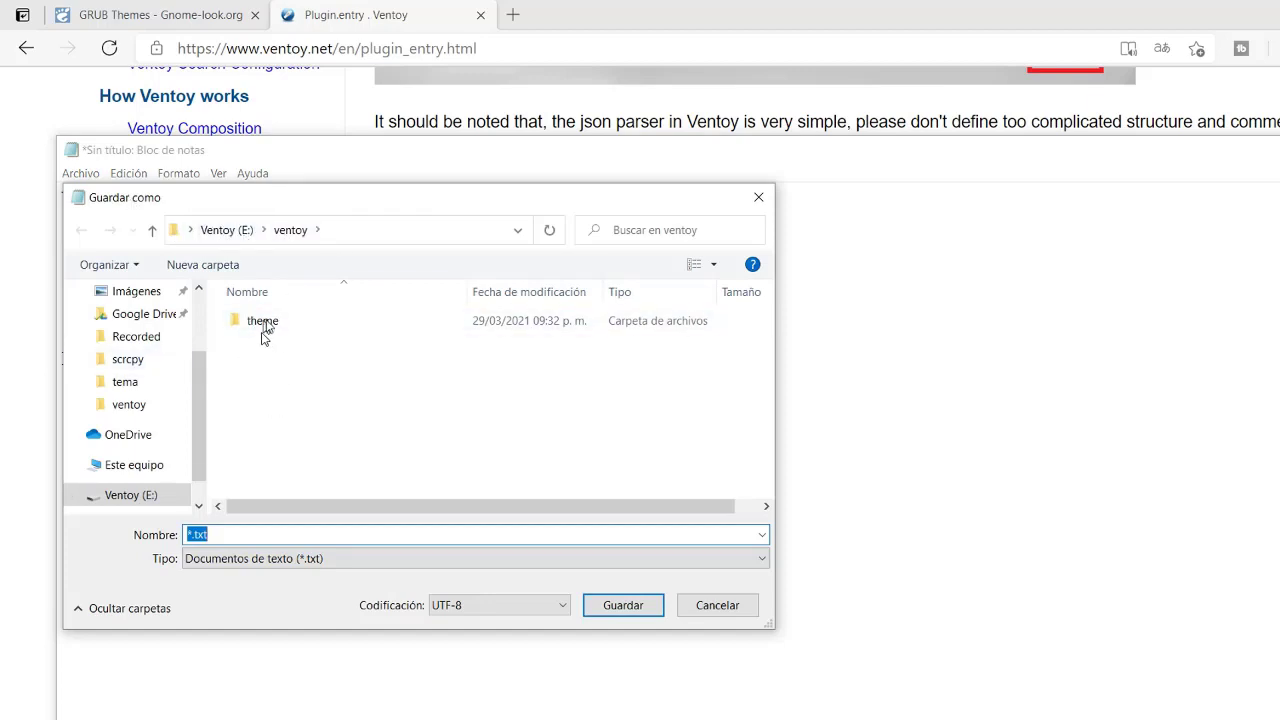
click(22, 203)
drag(745, 266, 868, 266)
key(ctrl+c)
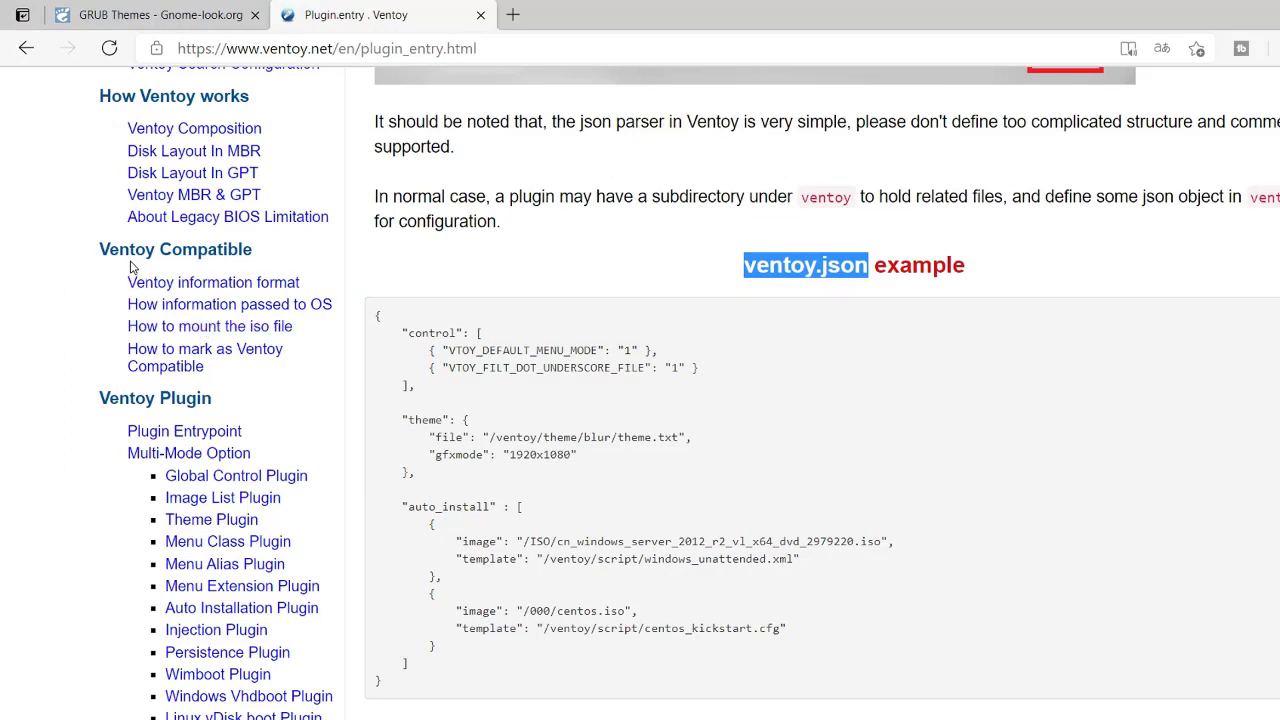
key(alt+Tab)
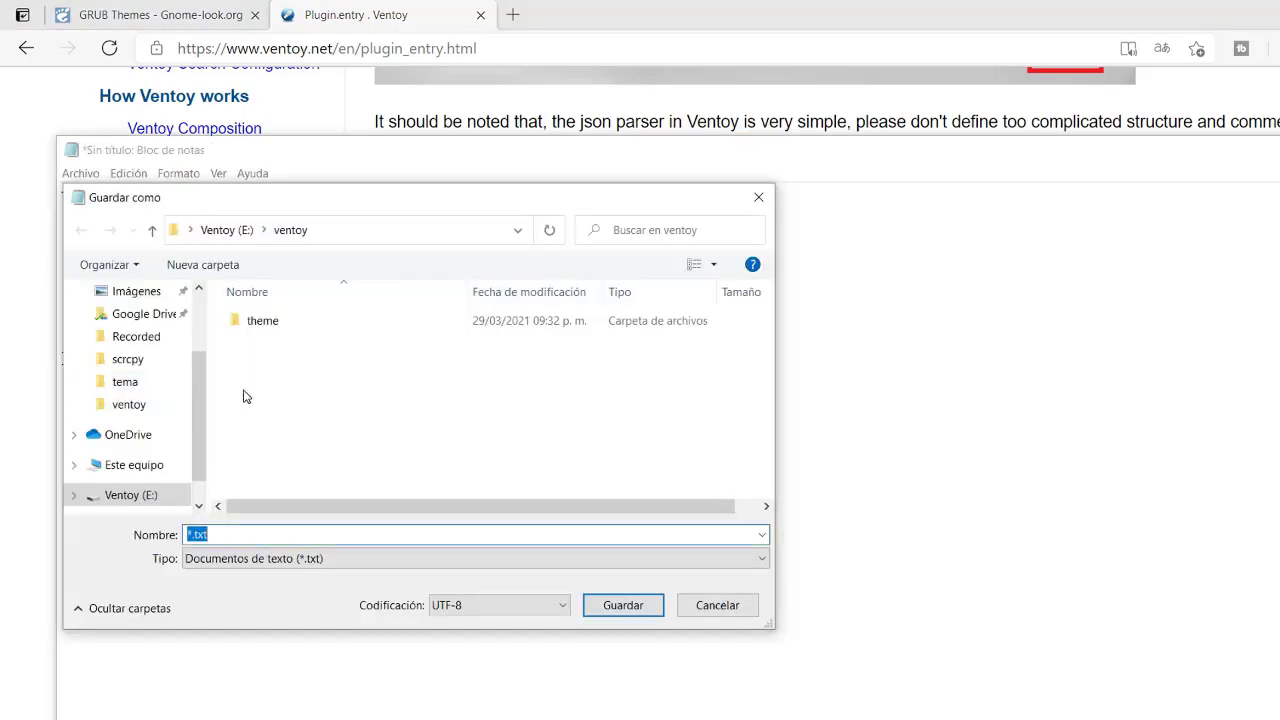
key(ctrl+v)
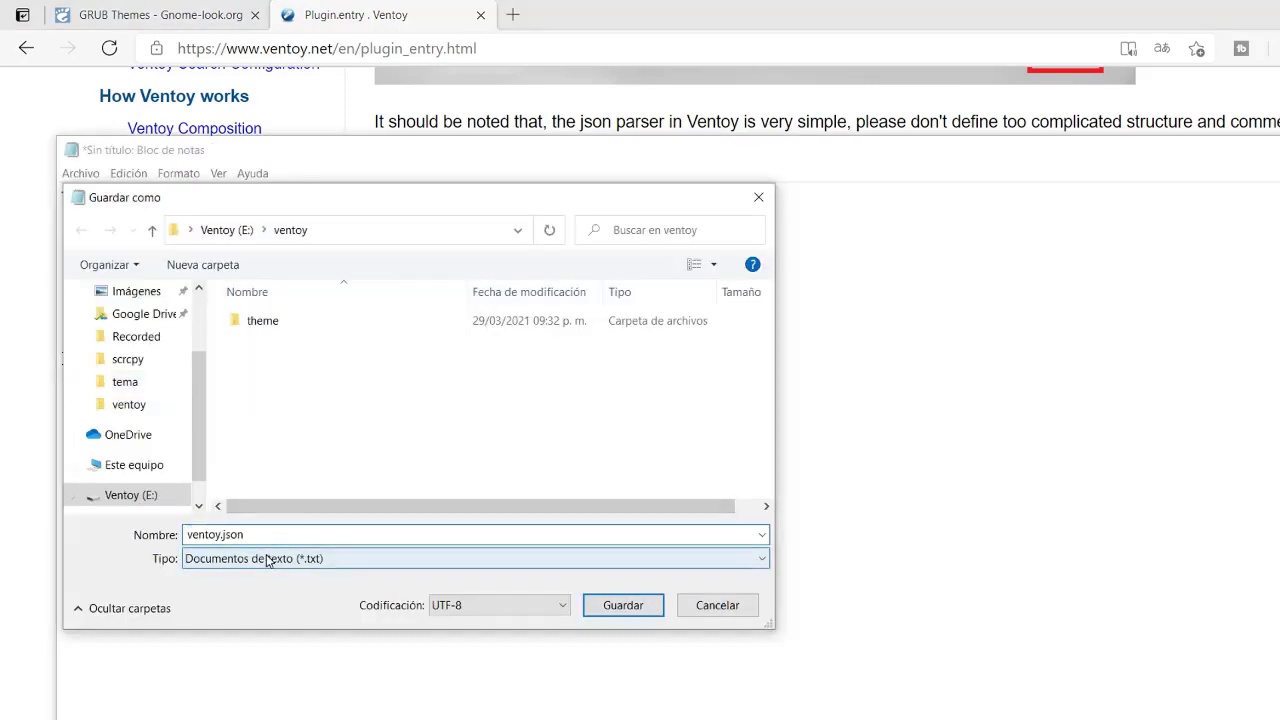
click(268, 559)
click(223, 592)
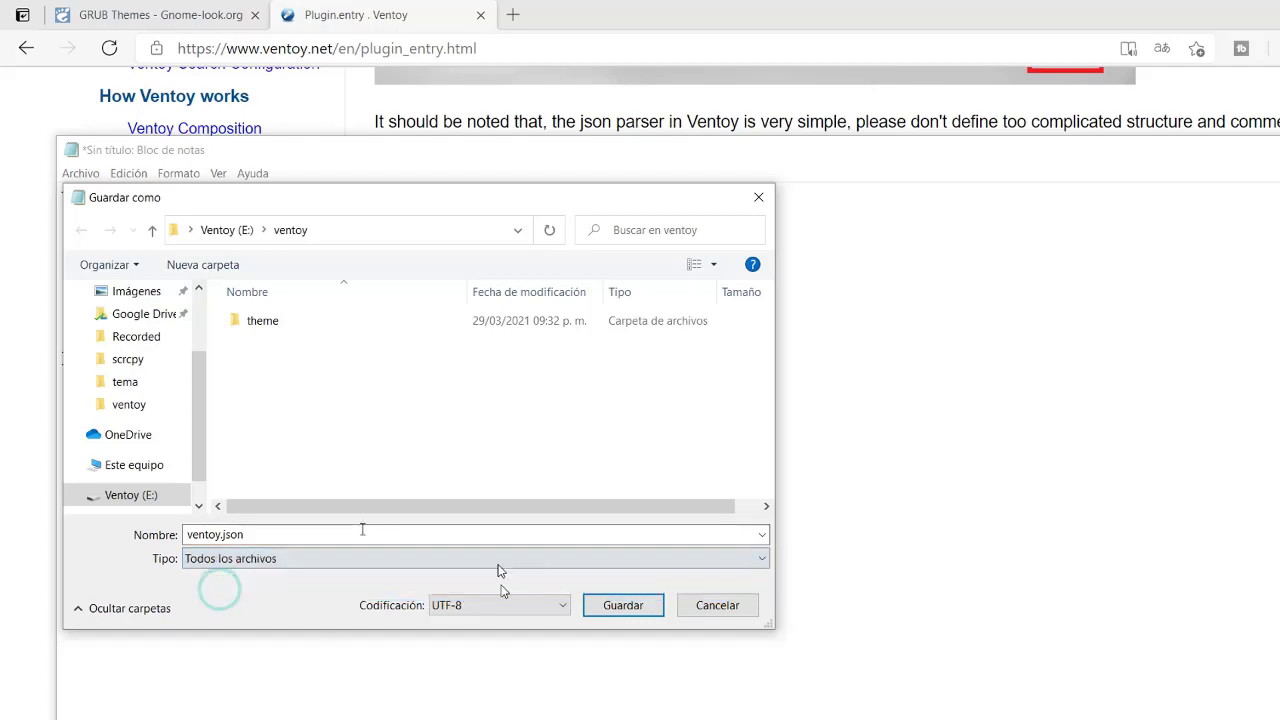
click(605, 610)
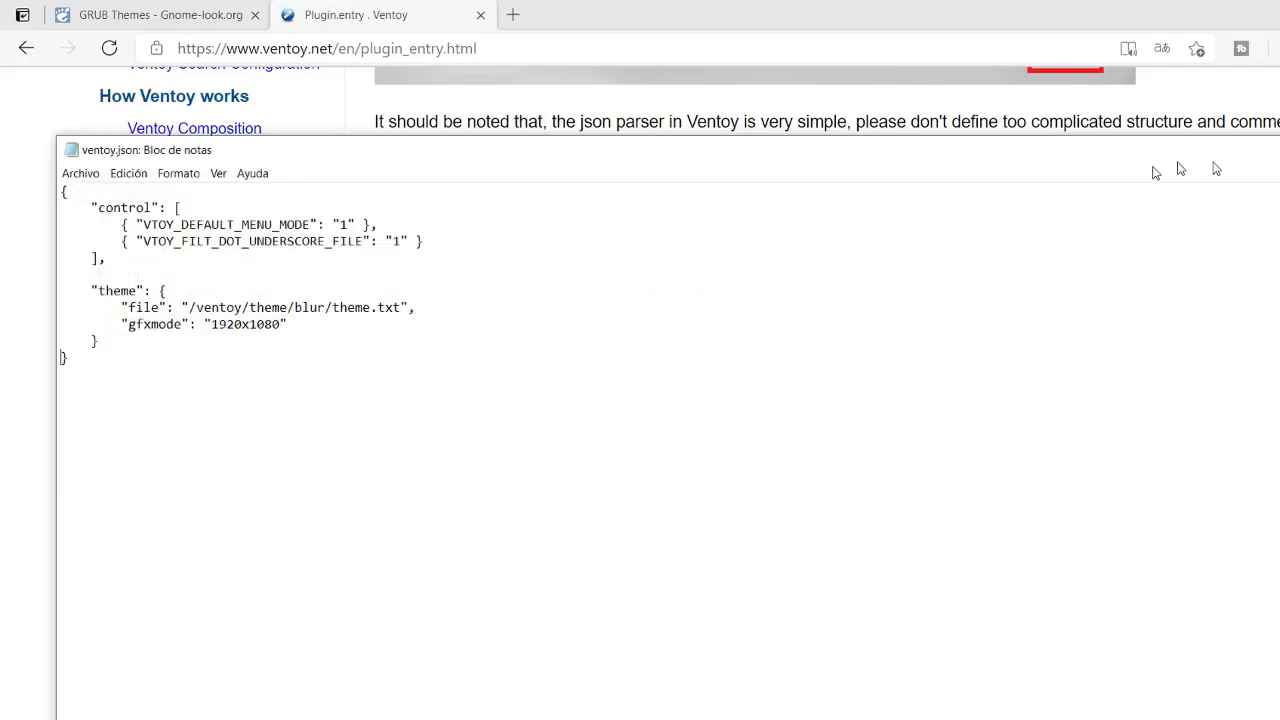
Go back to File Explorer and open the ventoy folder on the Ventoy drive to check for the saved ventoy.json
drag(1150, 166, 1152, 52)
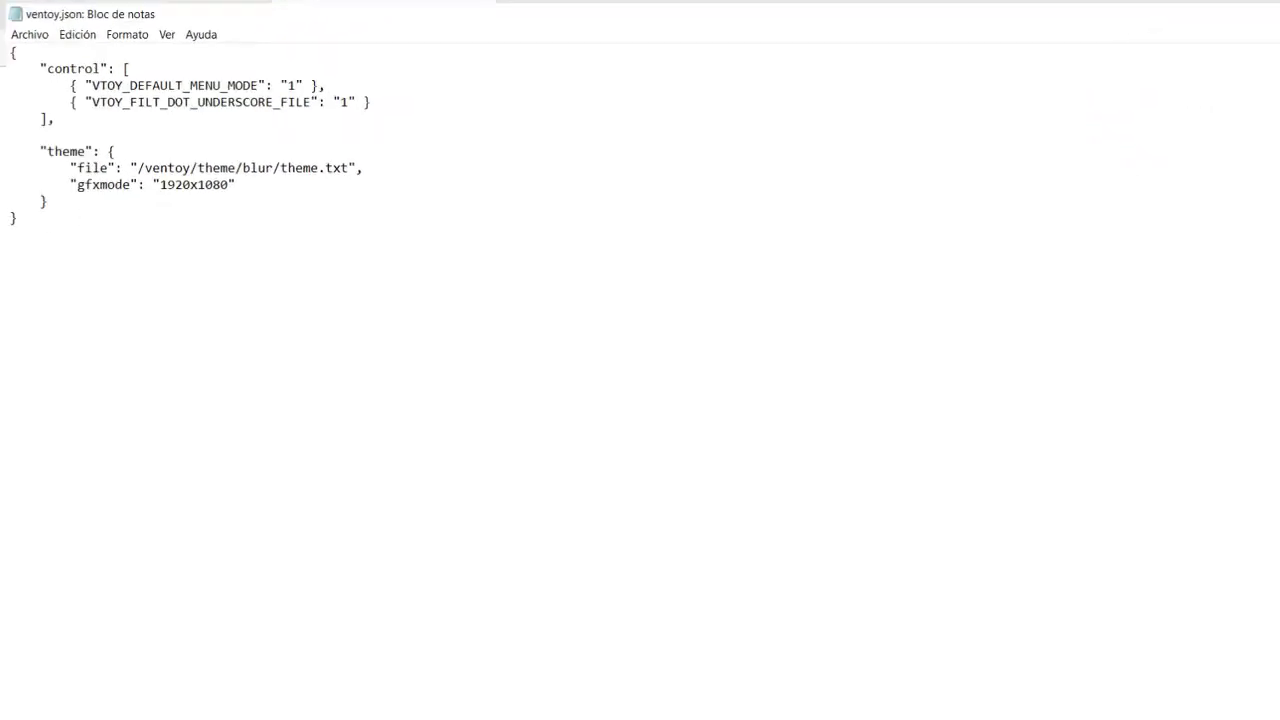
key(alt+Tab)
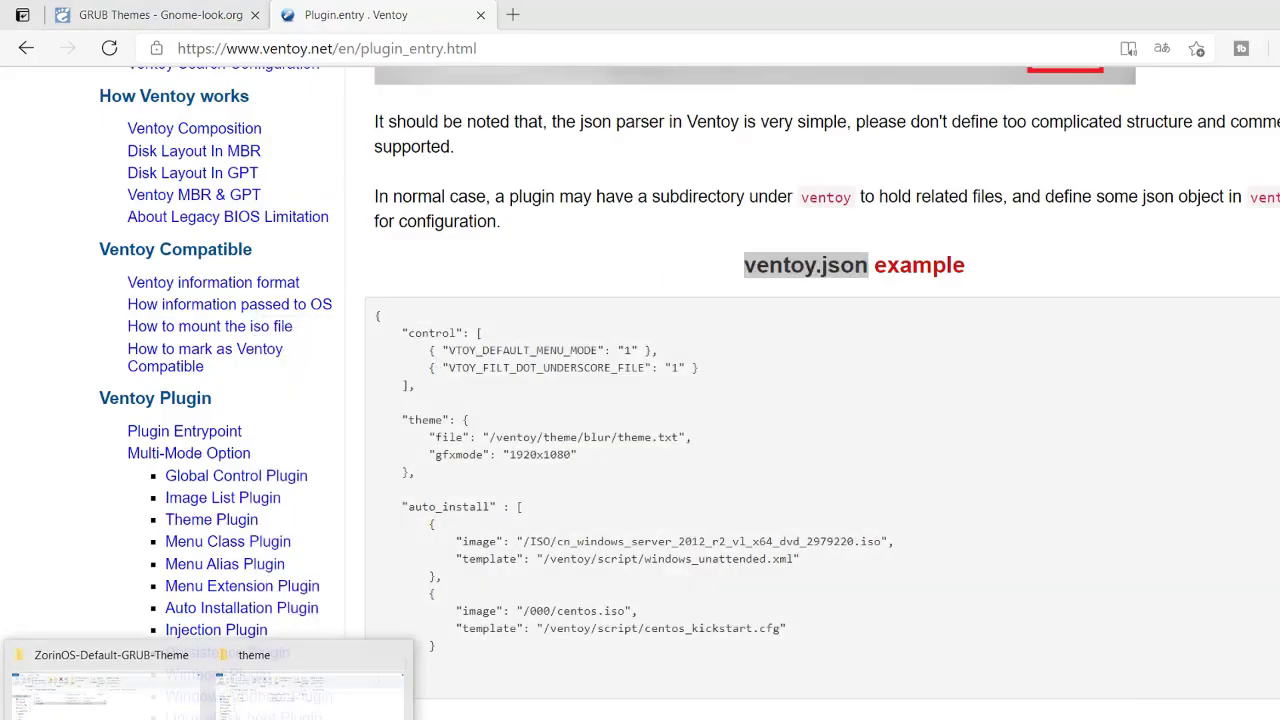
click(110, 675)
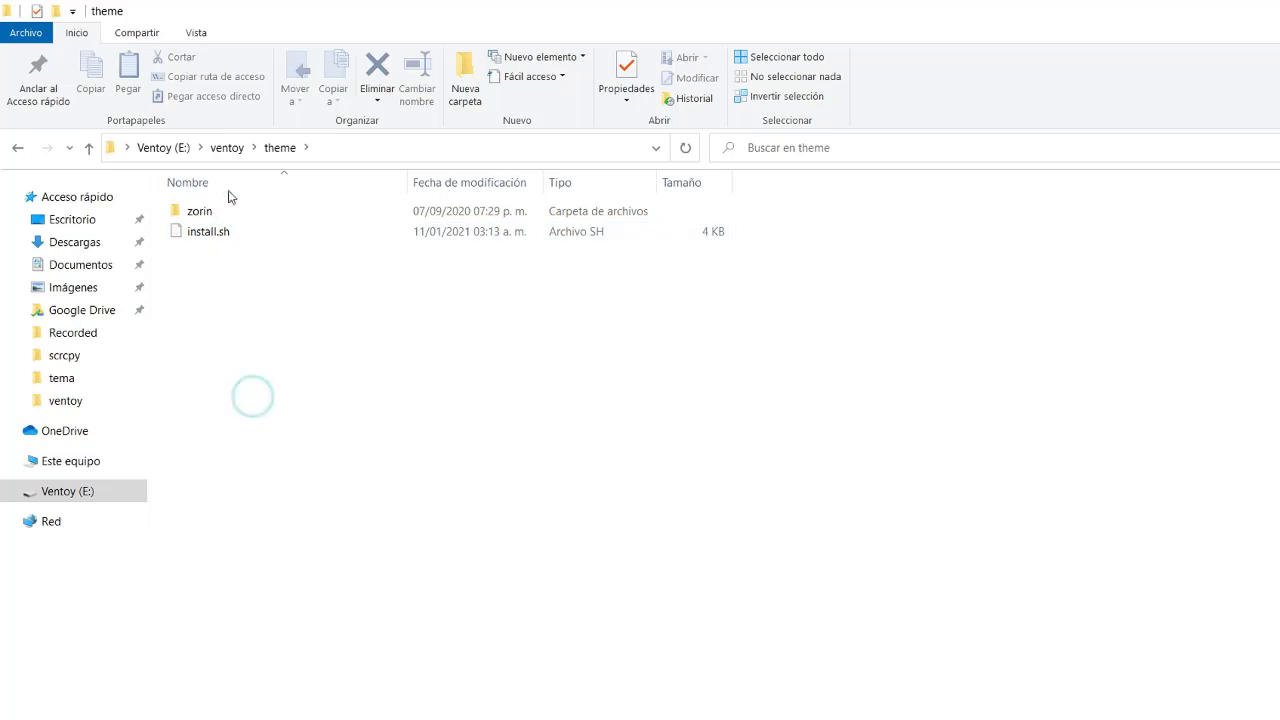
click(227, 147)
click(249, 372)
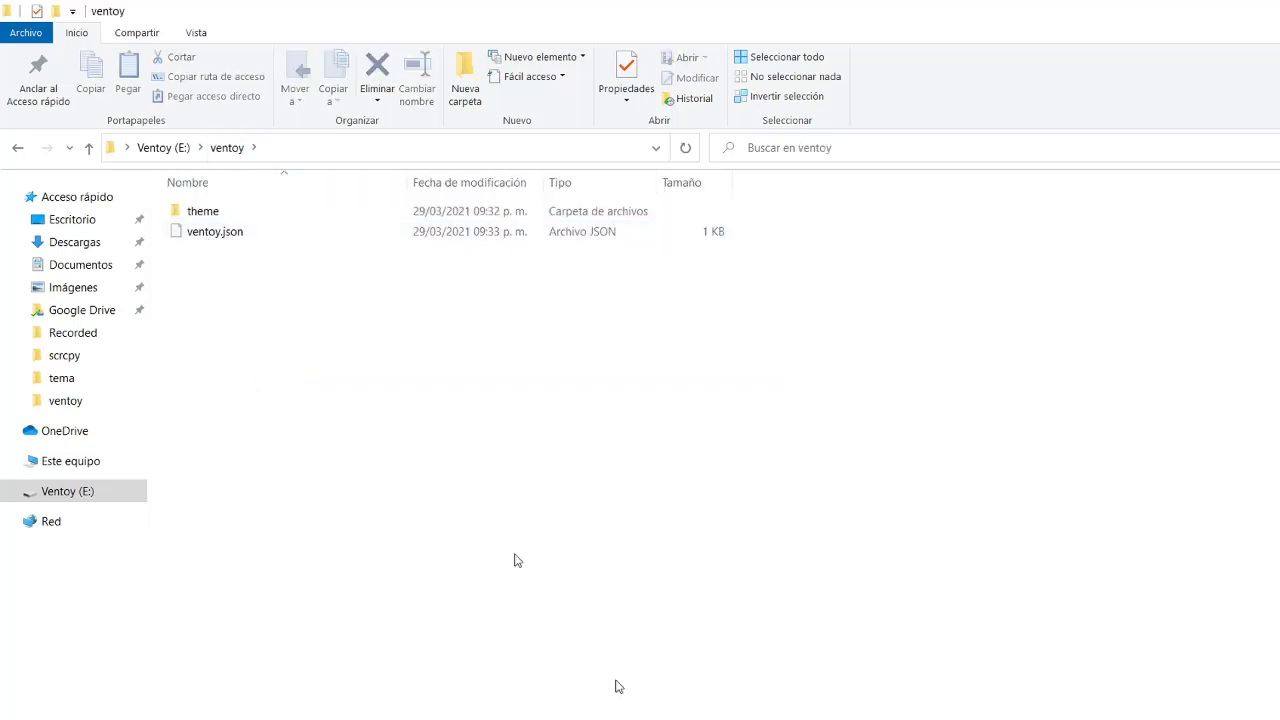
Open ventoy.json in a window beside File Explorer and check its theme file path against the contents of the theme folder
double_click(549, 231)
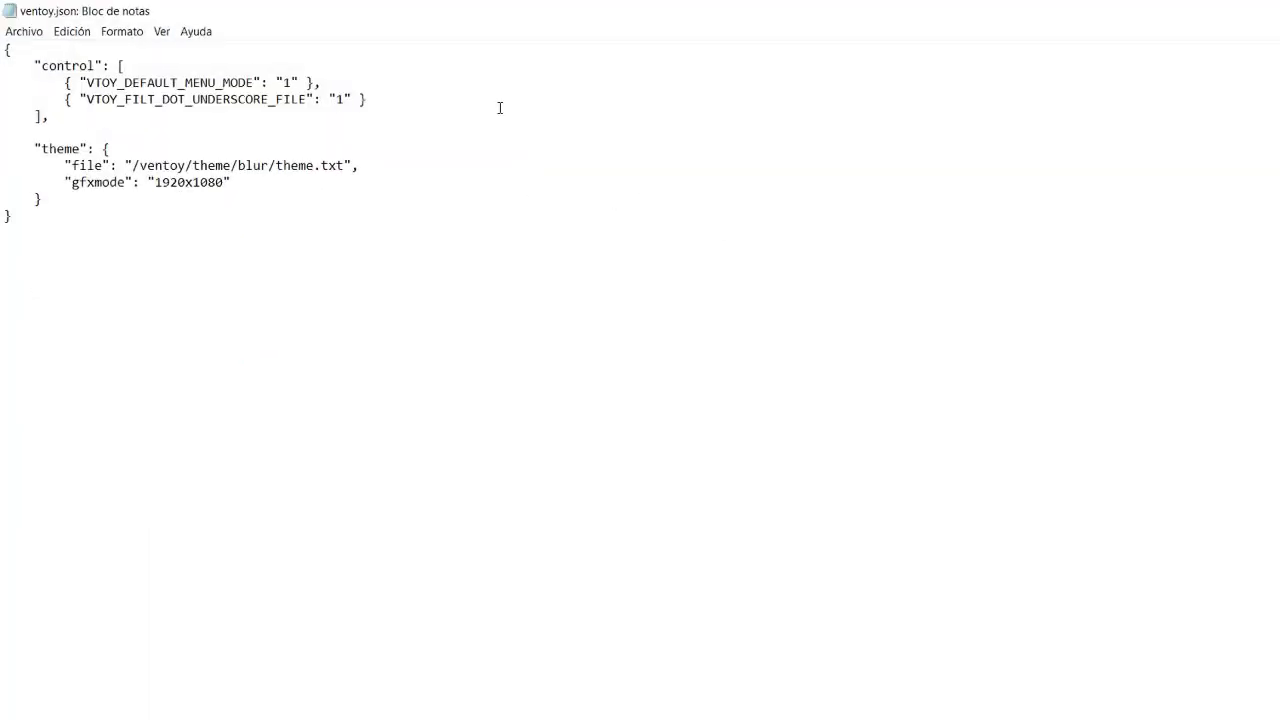
double_click(500, 22)
drag(565, 178, 891, 205)
drag(659, 340, 852, 344)
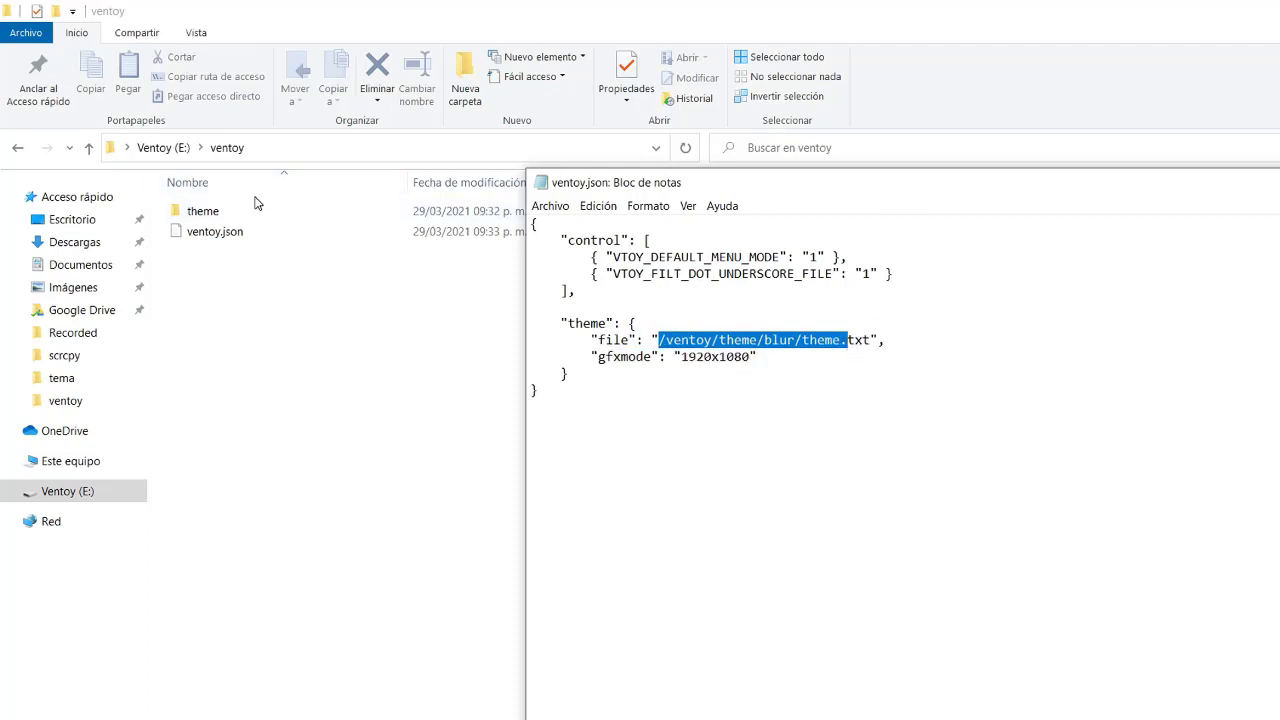
double_click(204, 213)
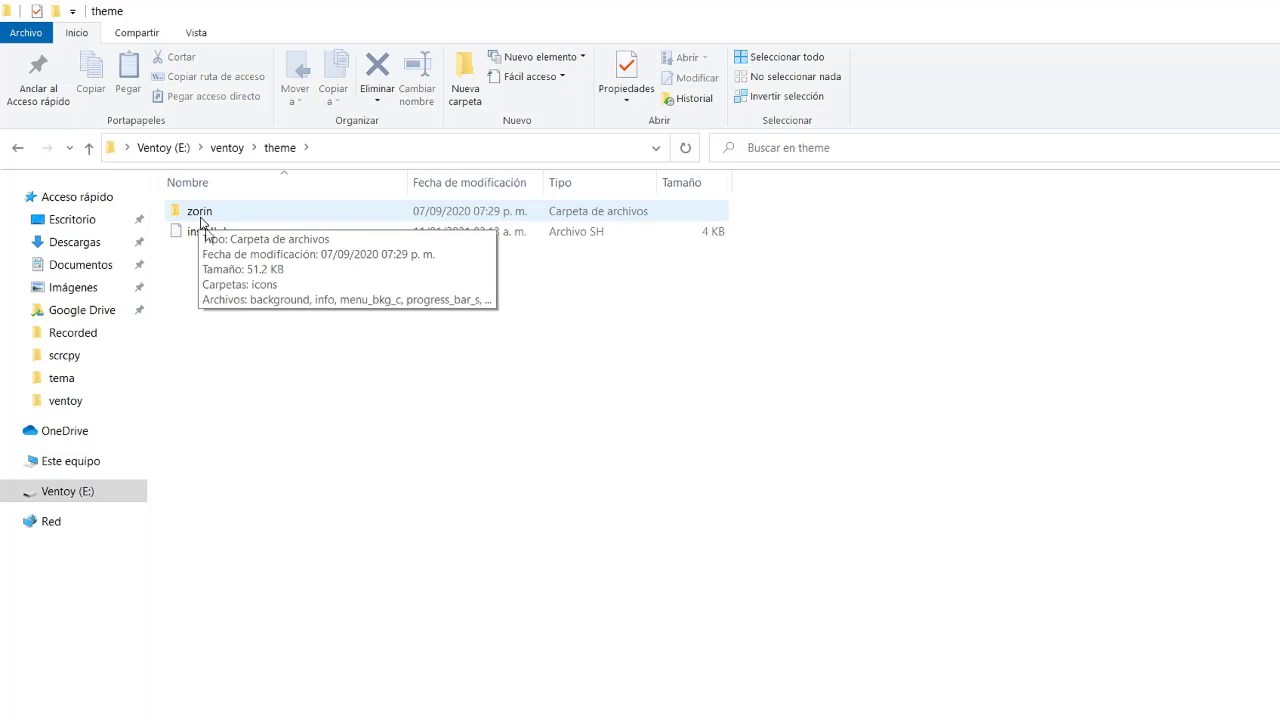
Replace blur with zorin in the theme file path of ventoy.json, giving /ventoy/theme/zorin/theme.txt, and save the file
key(alt+Tab)
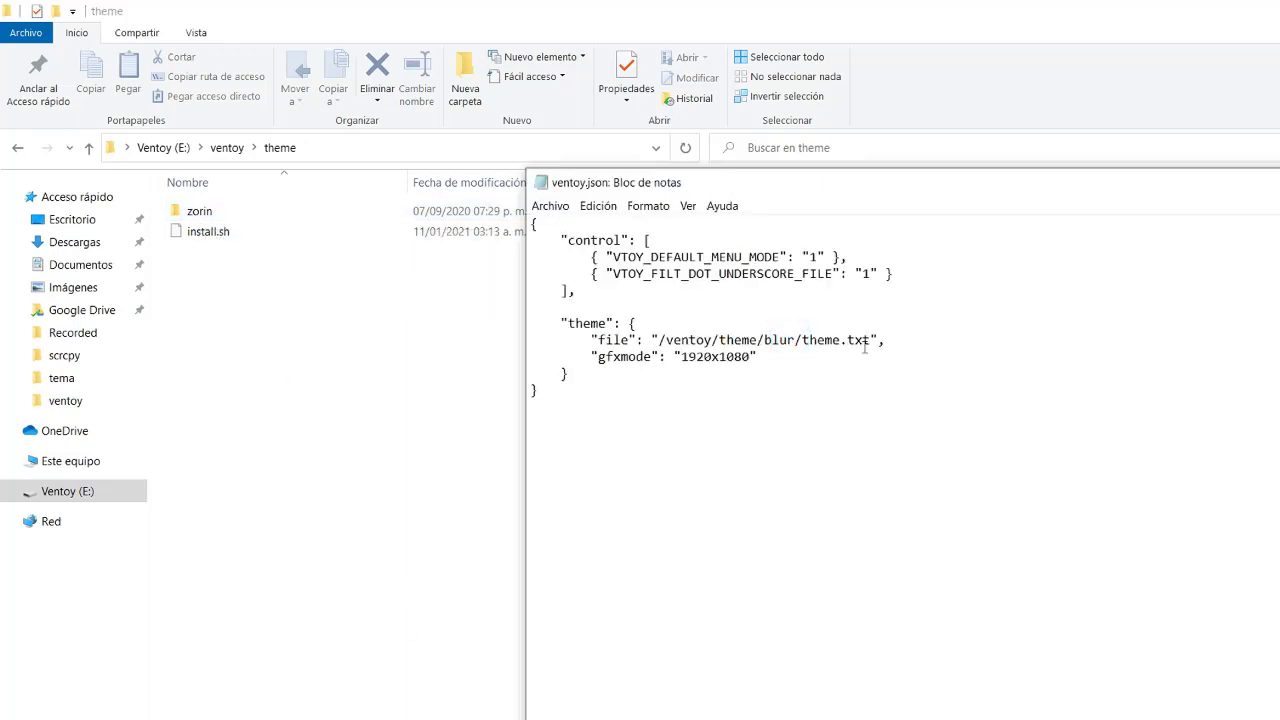
key(BackSpace)
key(BackSpace)
key(BackSpace)
key(BackSpace)
text(zorin)
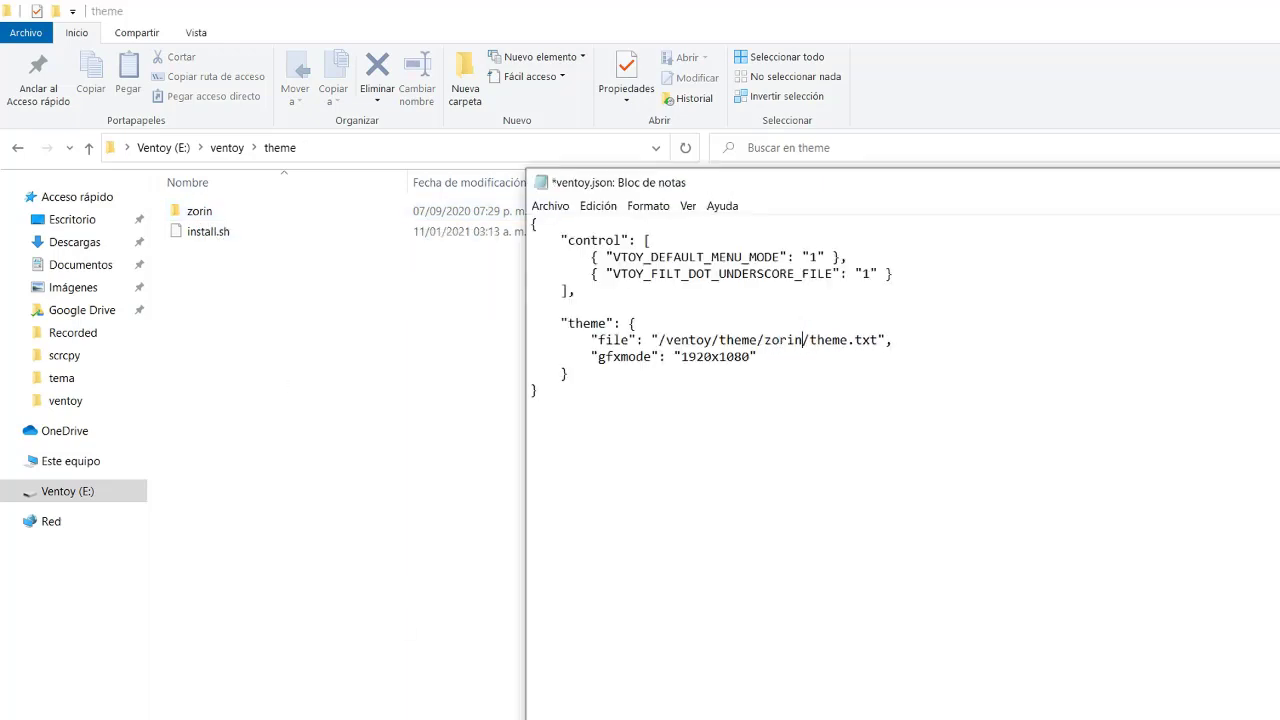
click(550, 206)
click(574, 281)
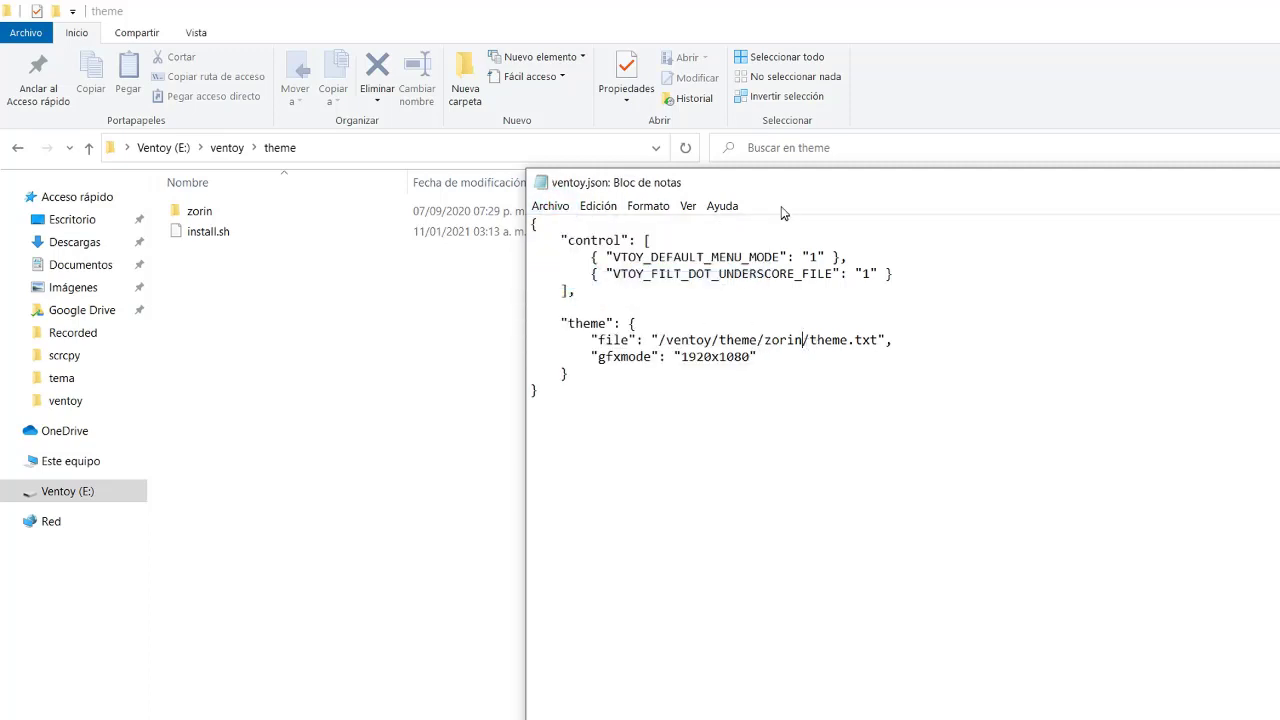
Return to the ventoy folder on the Ventoy (E:) drive in File Explorer
click(455, 278)
click(216, 150)
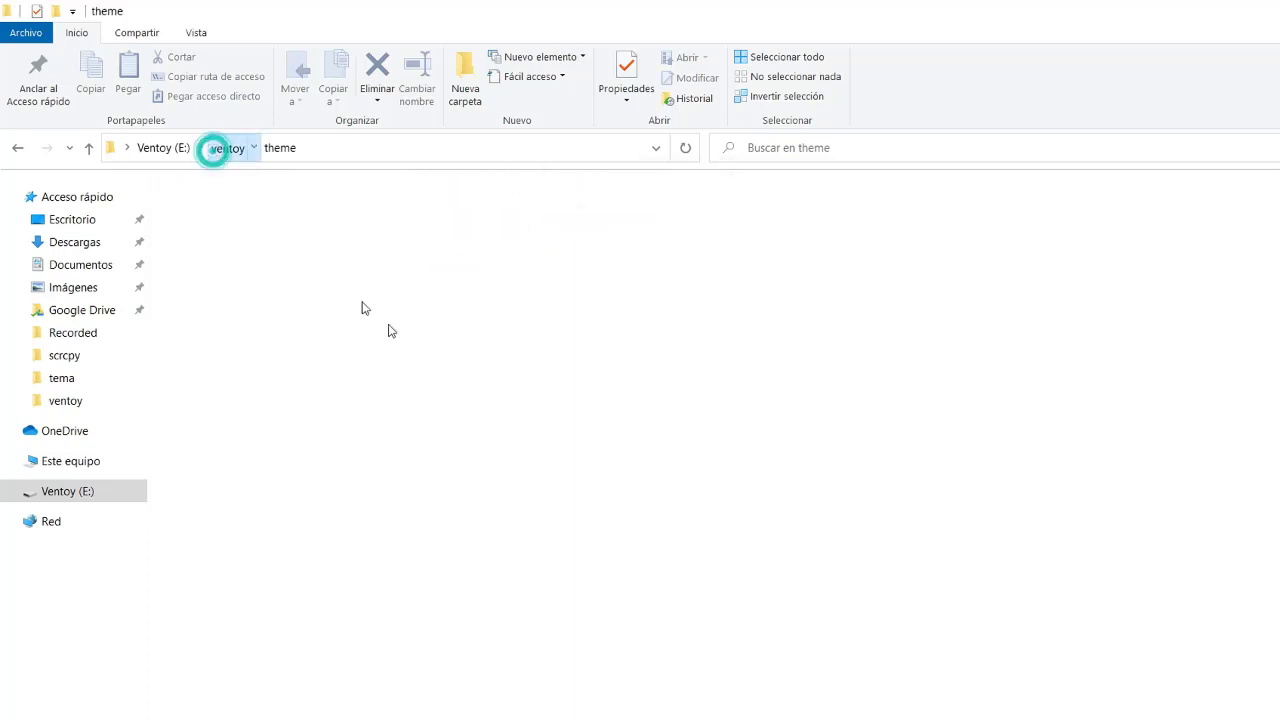
click(439, 386)
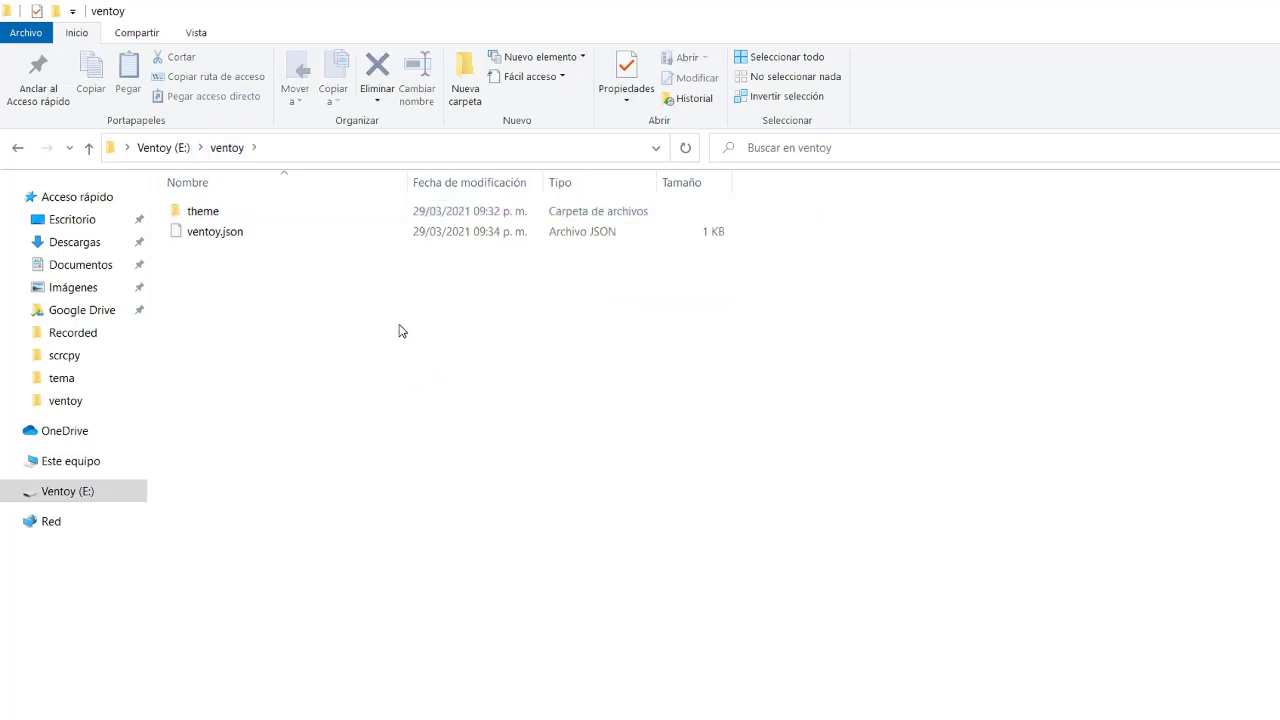
Switch to the ZorinOS-Default-GRUB-Theme window, go up to the tema folder and launch MobaLiveCD_v2.1 (1)
mouse_move(320, 703)
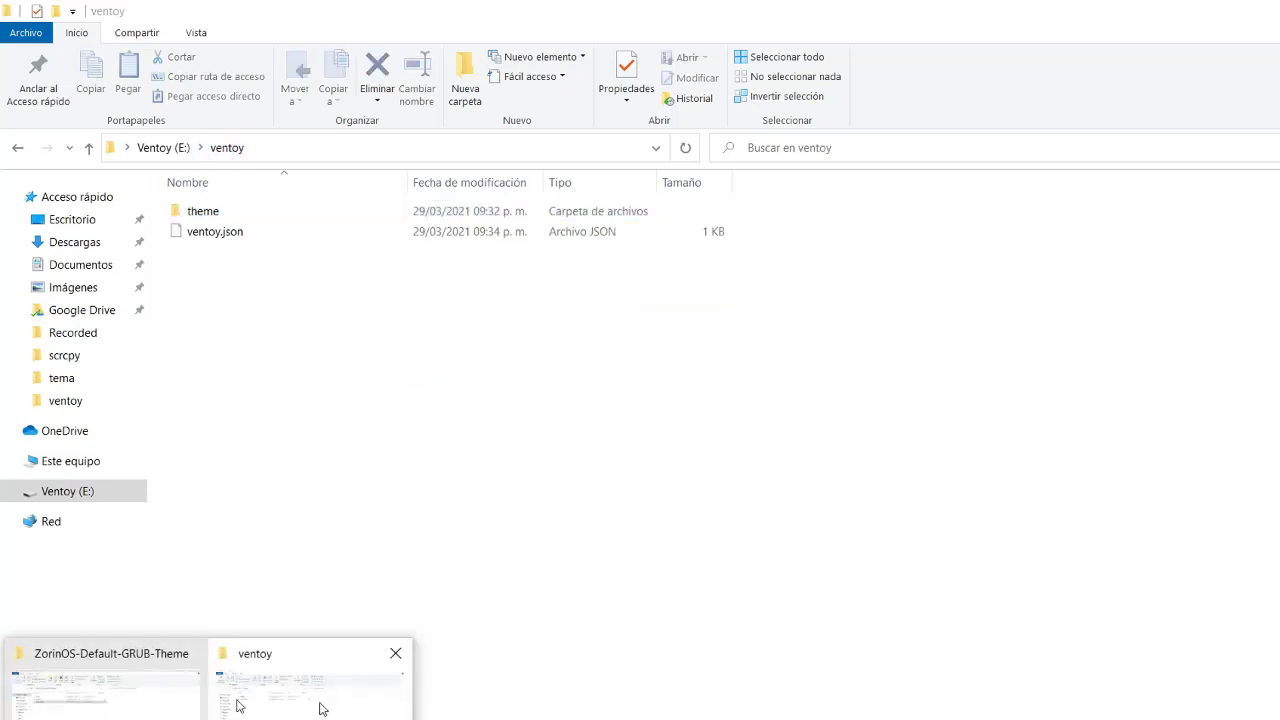
click(143, 694)
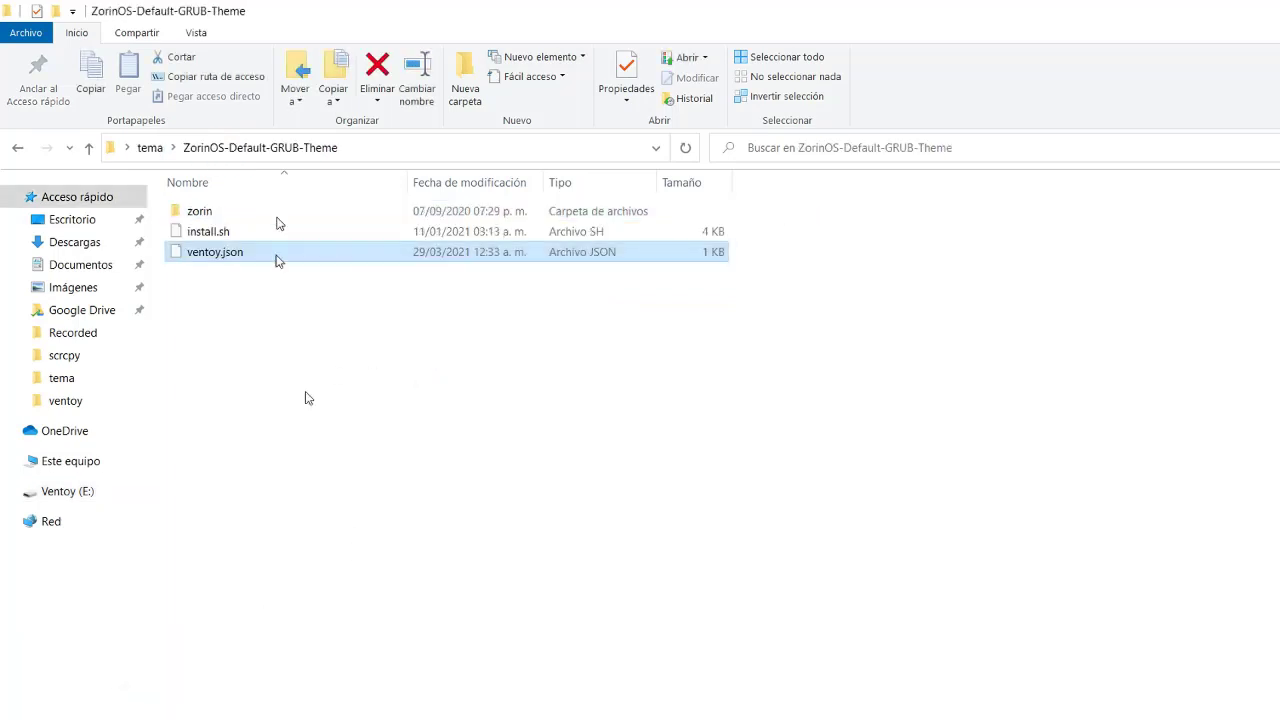
click(150, 147)
click(243, 355)
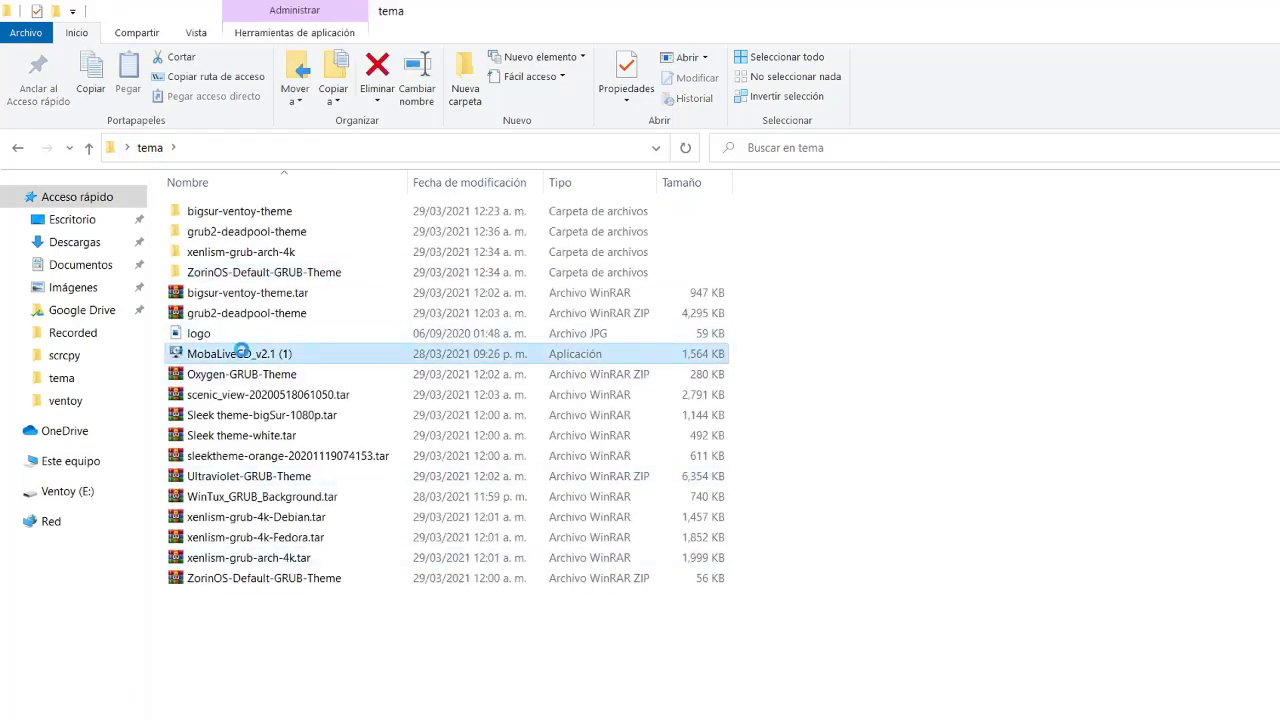
right_click(243, 355)
click(285, 328)
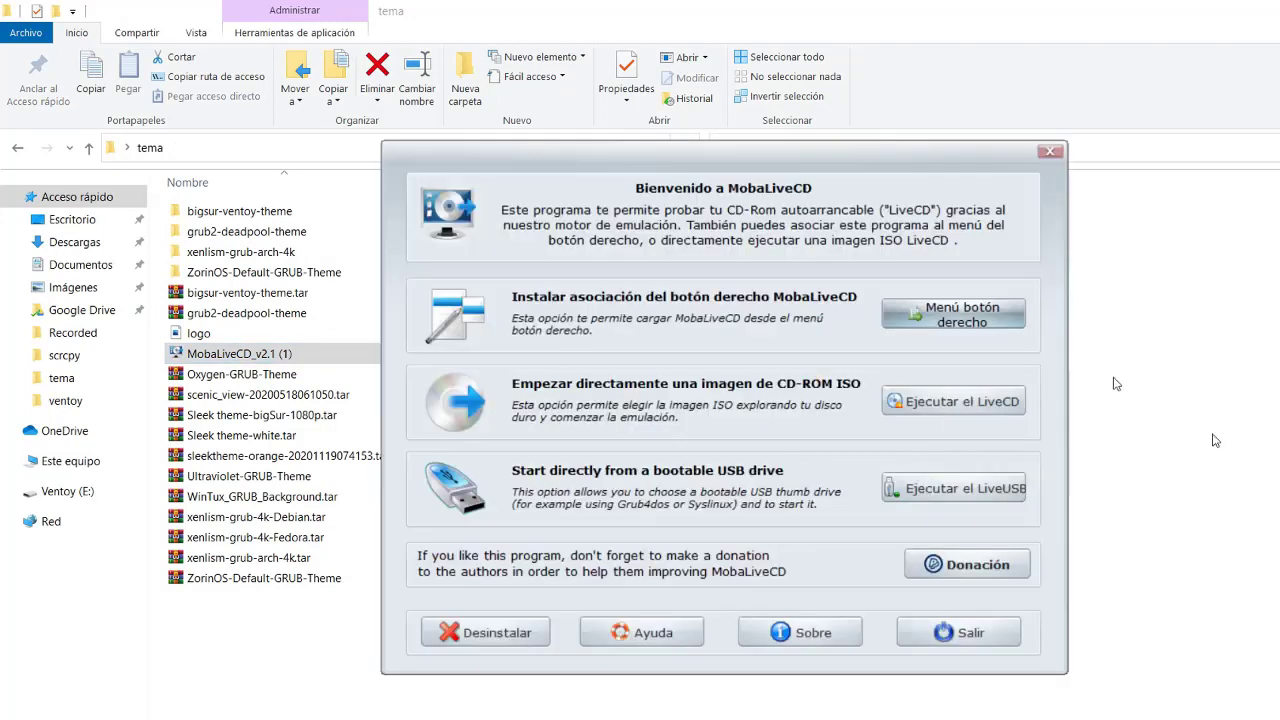
Start the LiveUSB emulation in MobaLiveCD from drive e: without creating a hard disk image
click(936, 502)
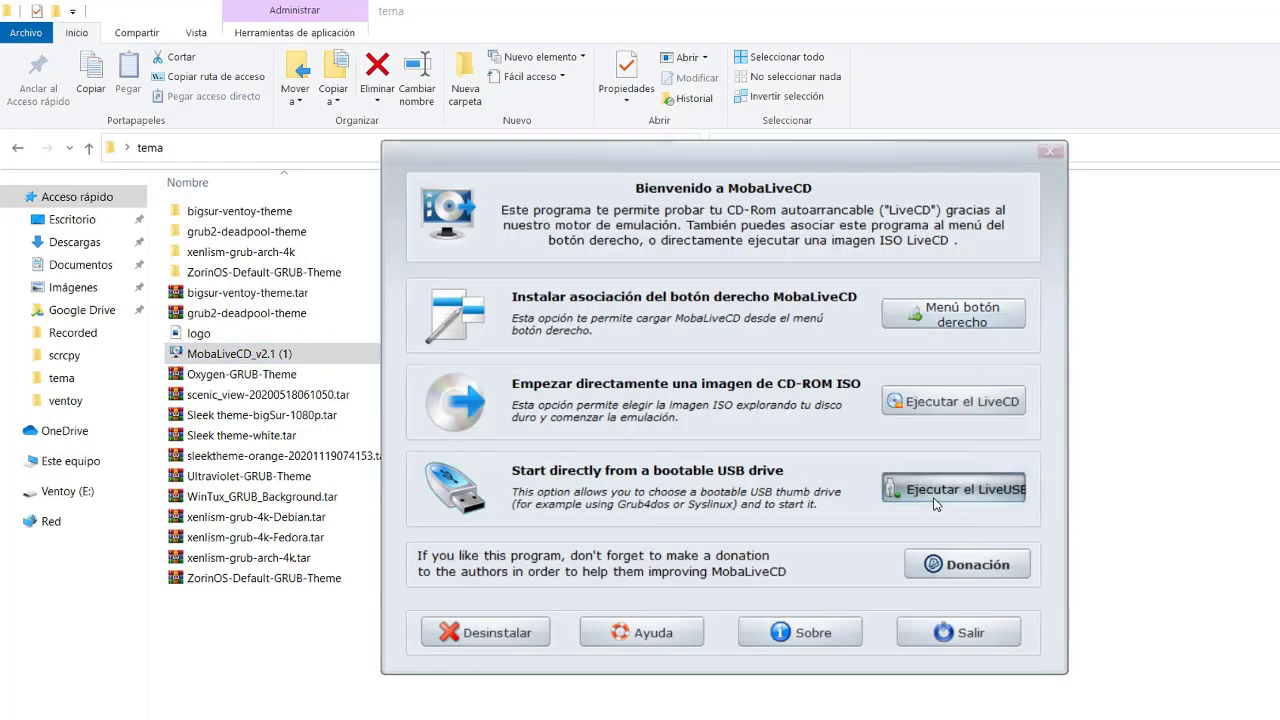
click(710, 410)
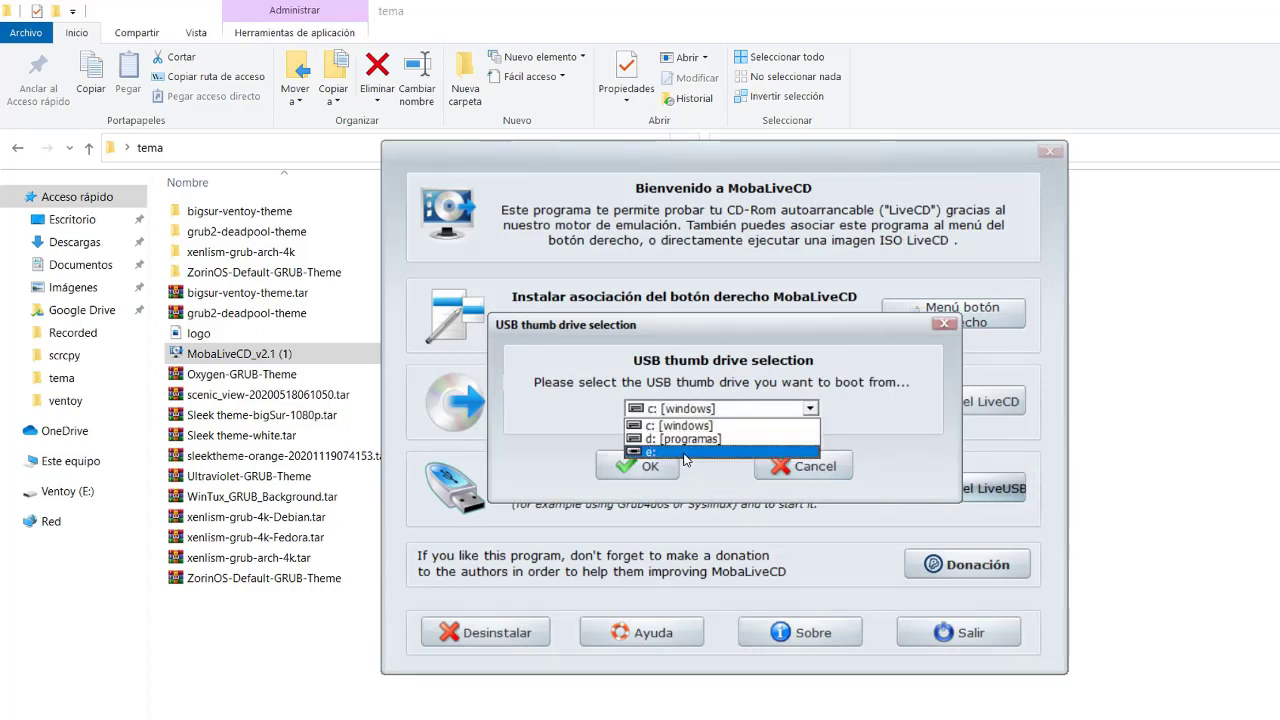
click(685, 453)
click(650, 466)
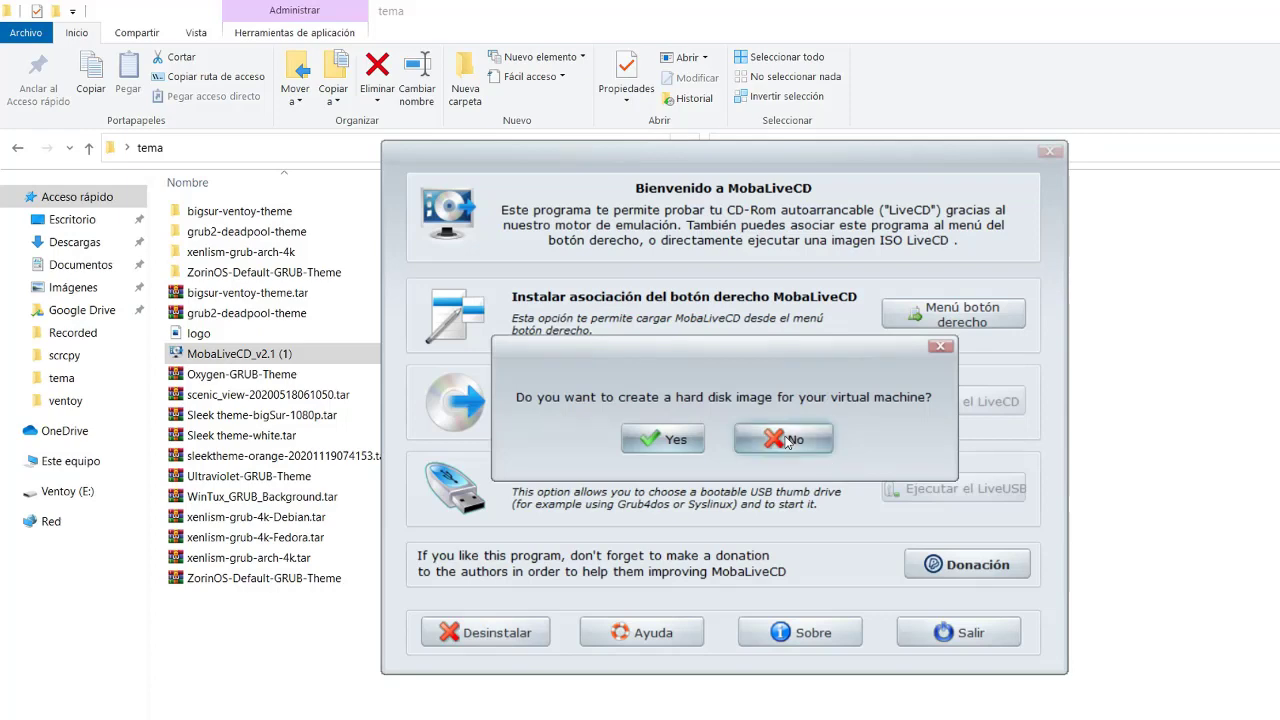
click(793, 440)
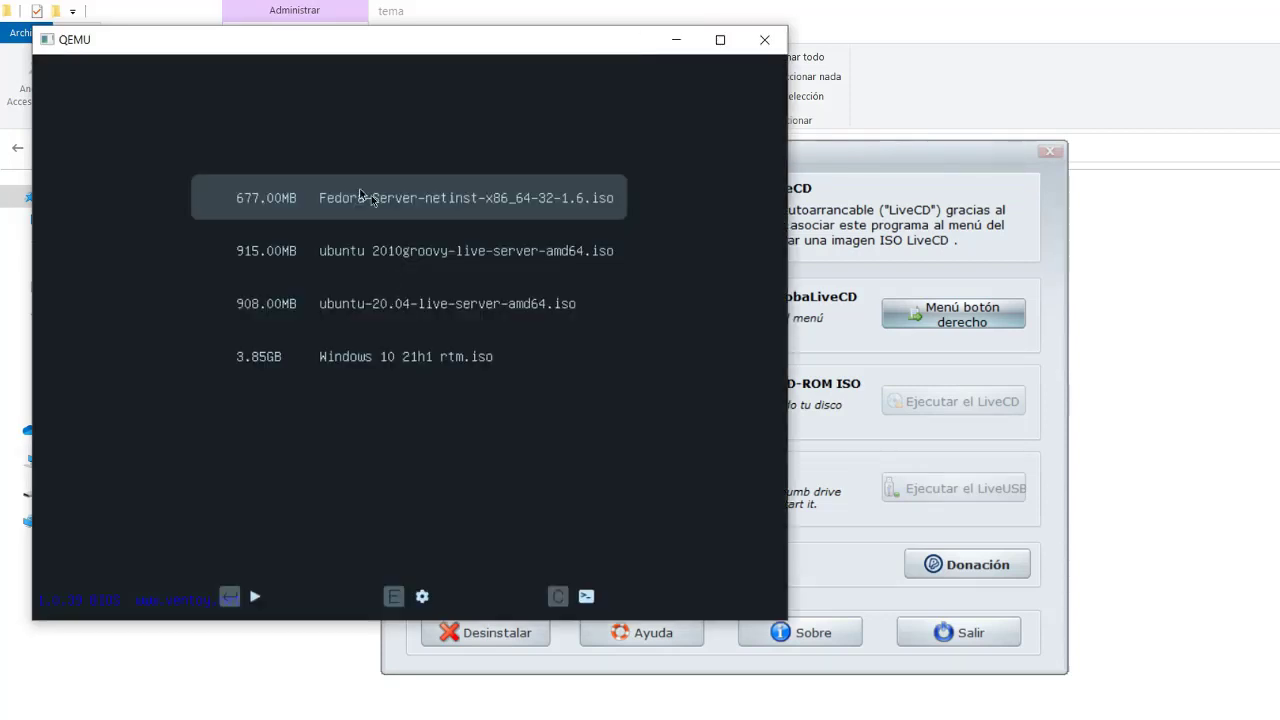
Cycle through the ISO entries of the emulated Ventoy boot menu to test the theme, and close the QEMU window
key(Down)
key(Down)
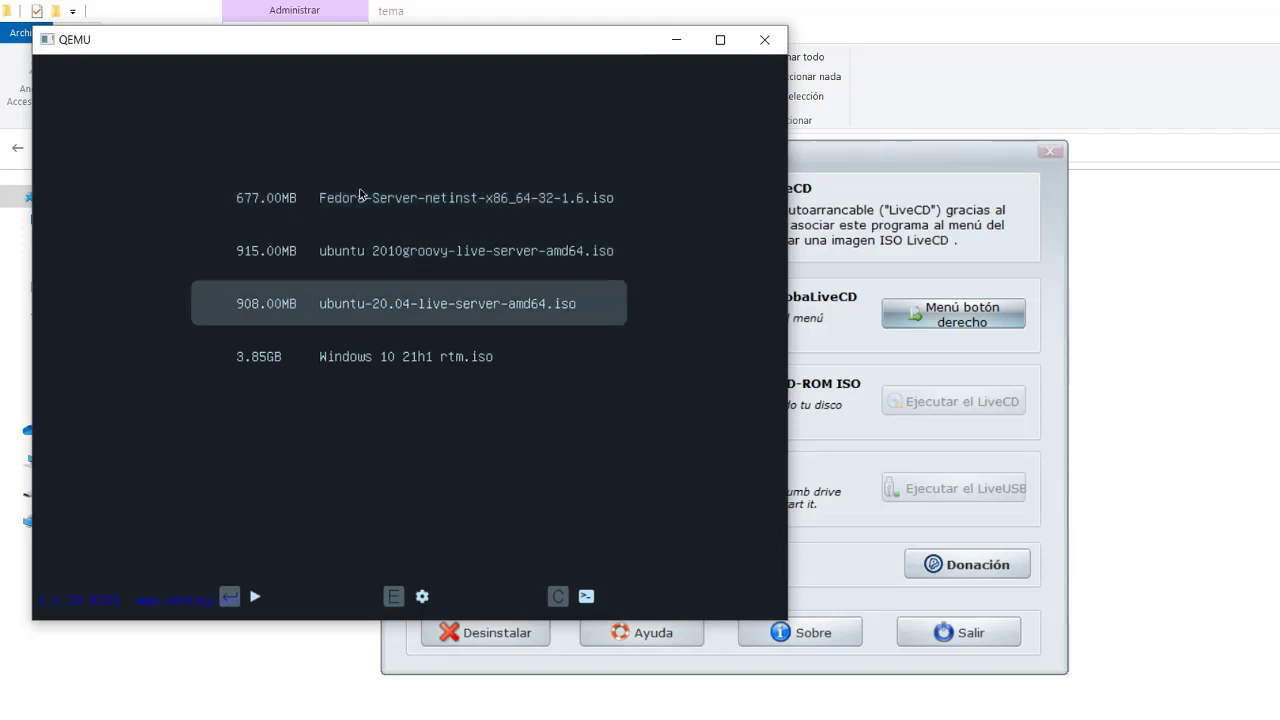
key(Down)
key(Down)
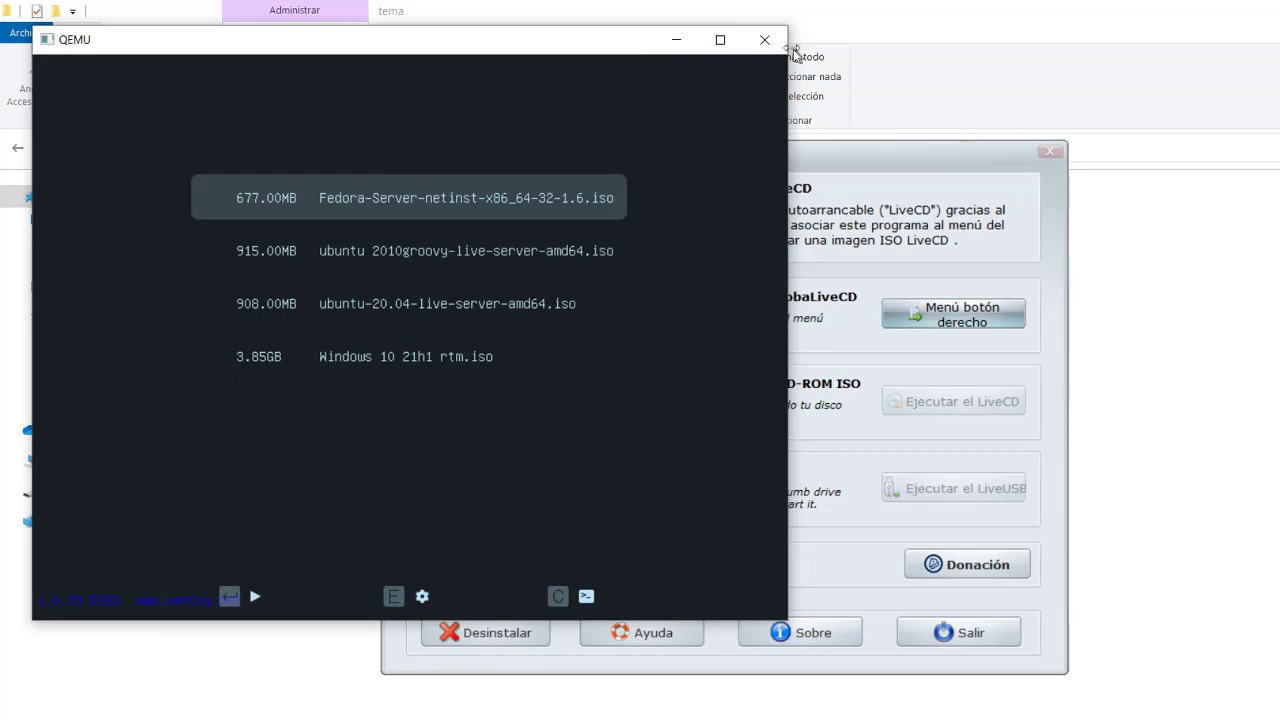
click(764, 39)
click(1148, 391)
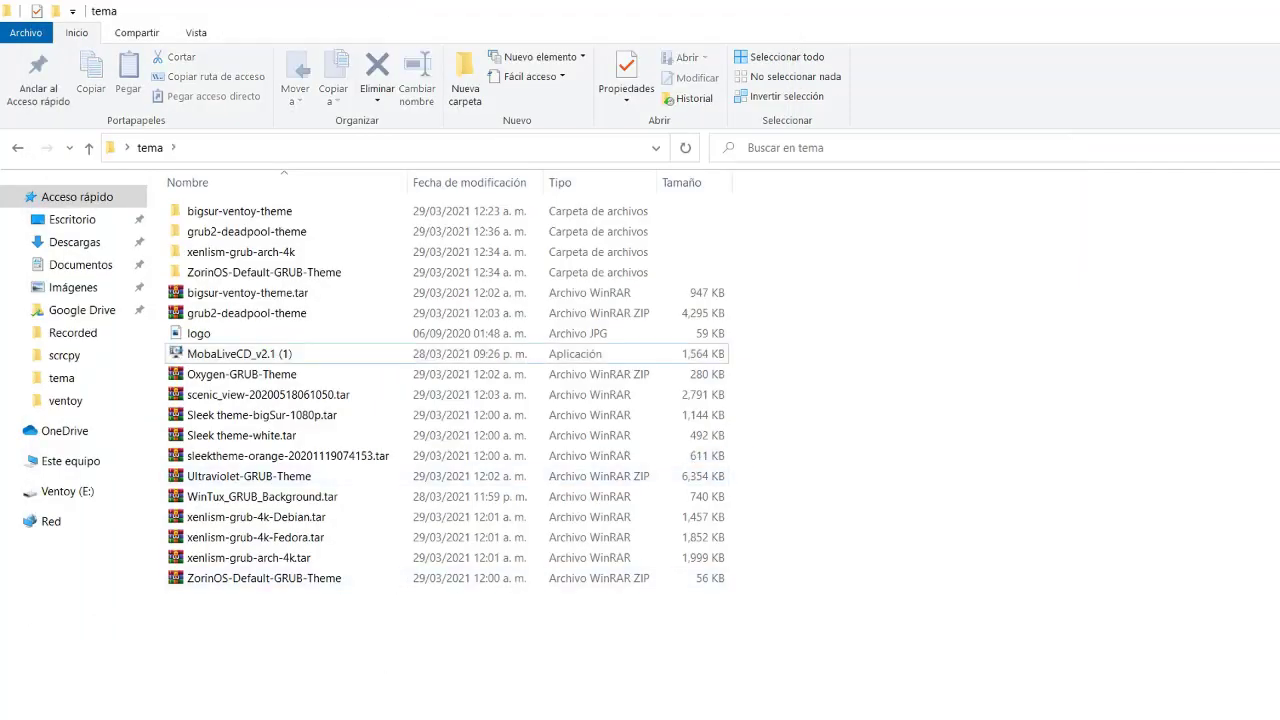
Open the theme text file in the Ventoy drive's ventoy/theme/zorin folder in a maximized window and look through its settings
click(306, 663)
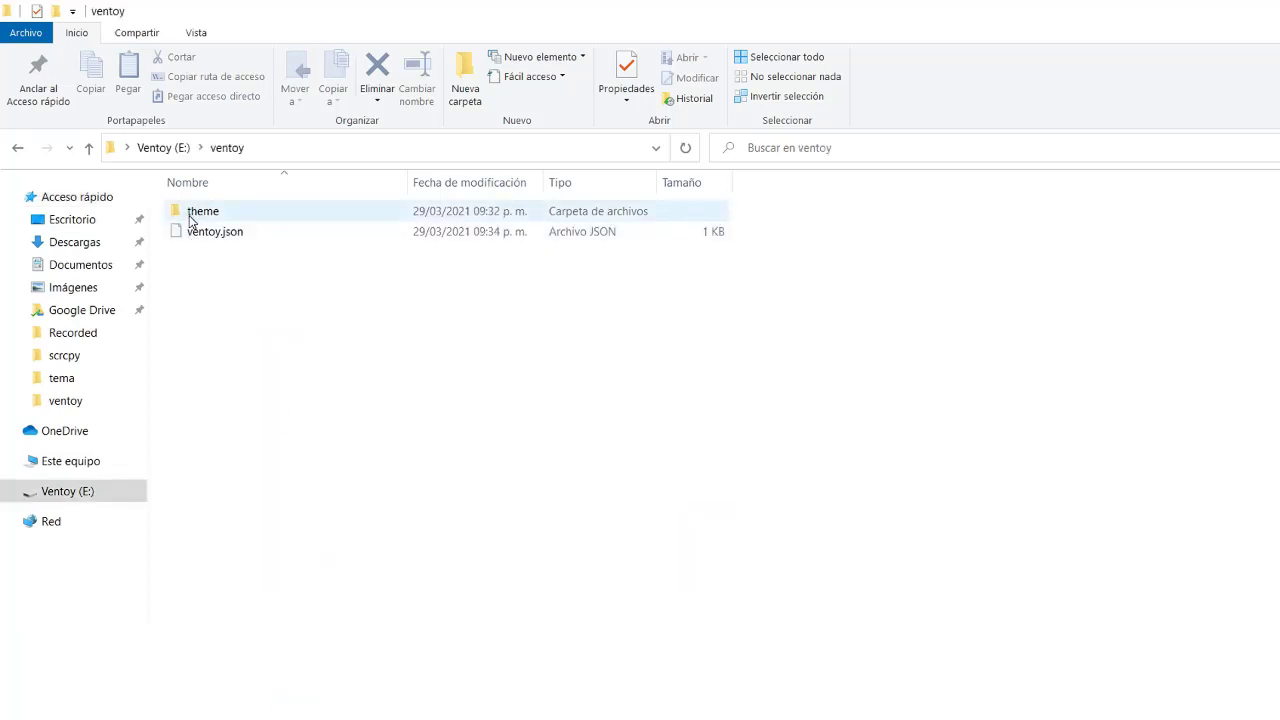
double_click(195, 211)
double_click(195, 214)
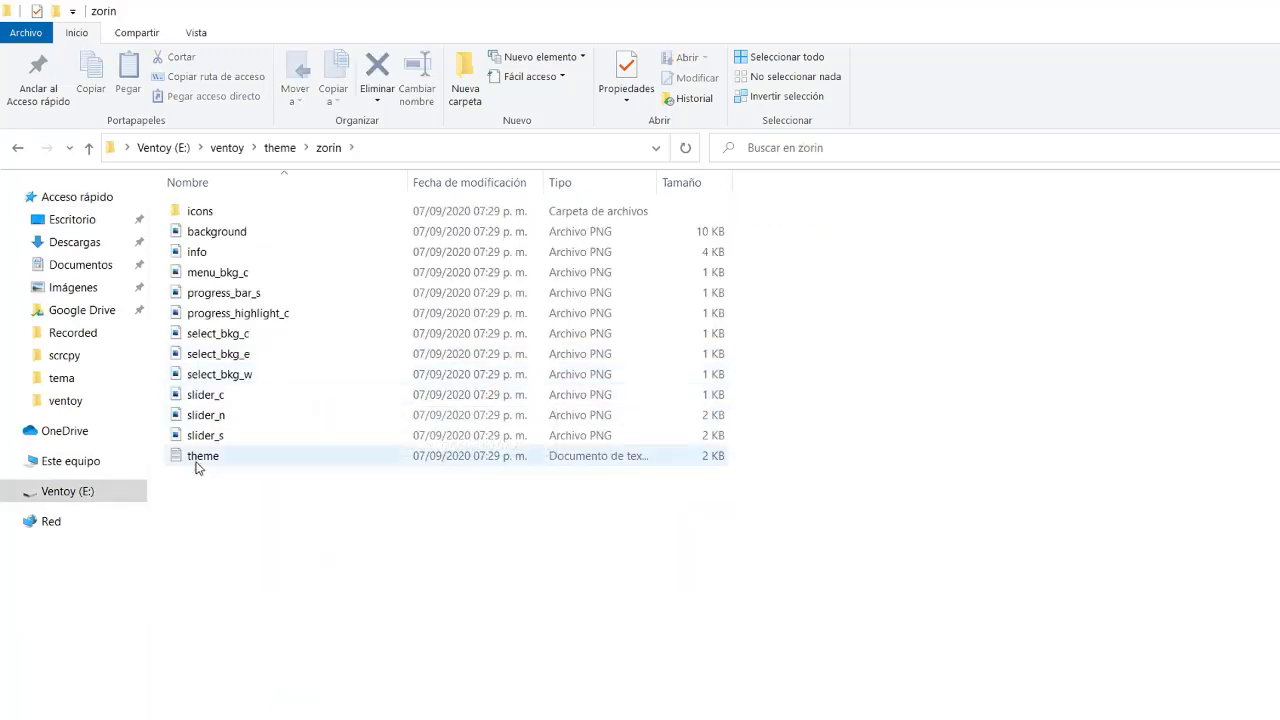
double_click(203, 456)
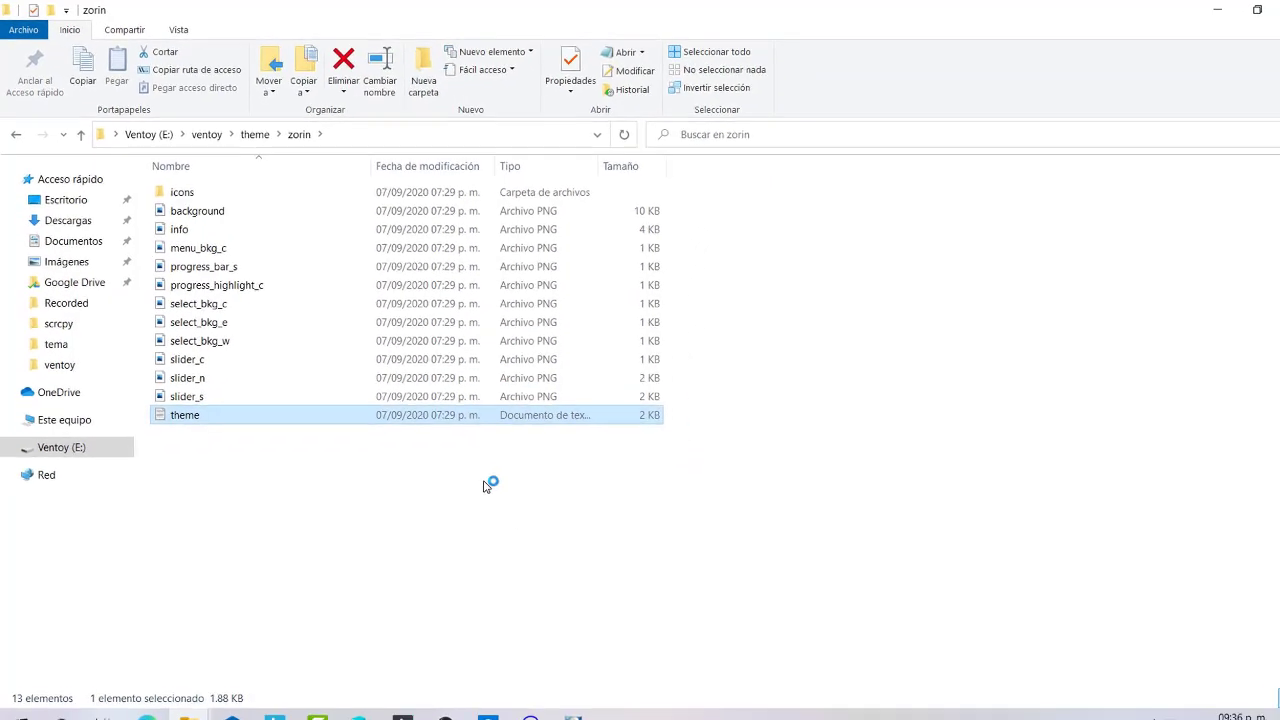
drag(955, 190, 894, 146)
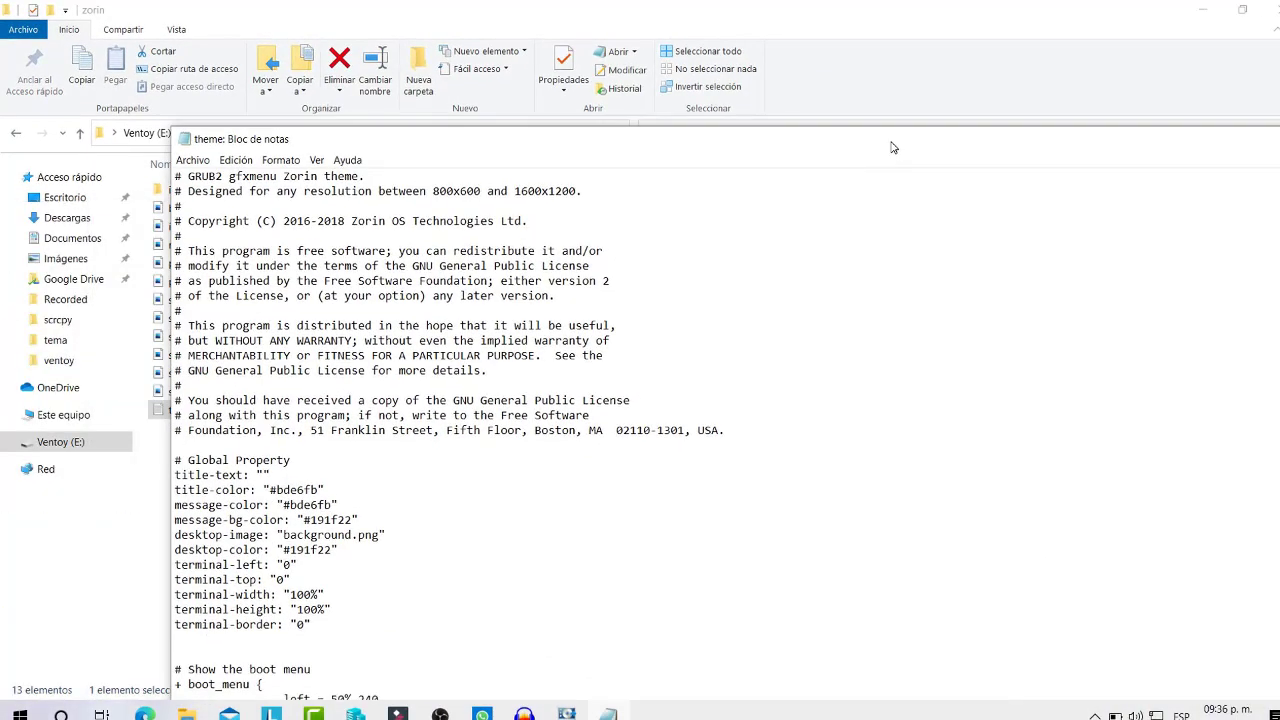
double_click(891, 143)
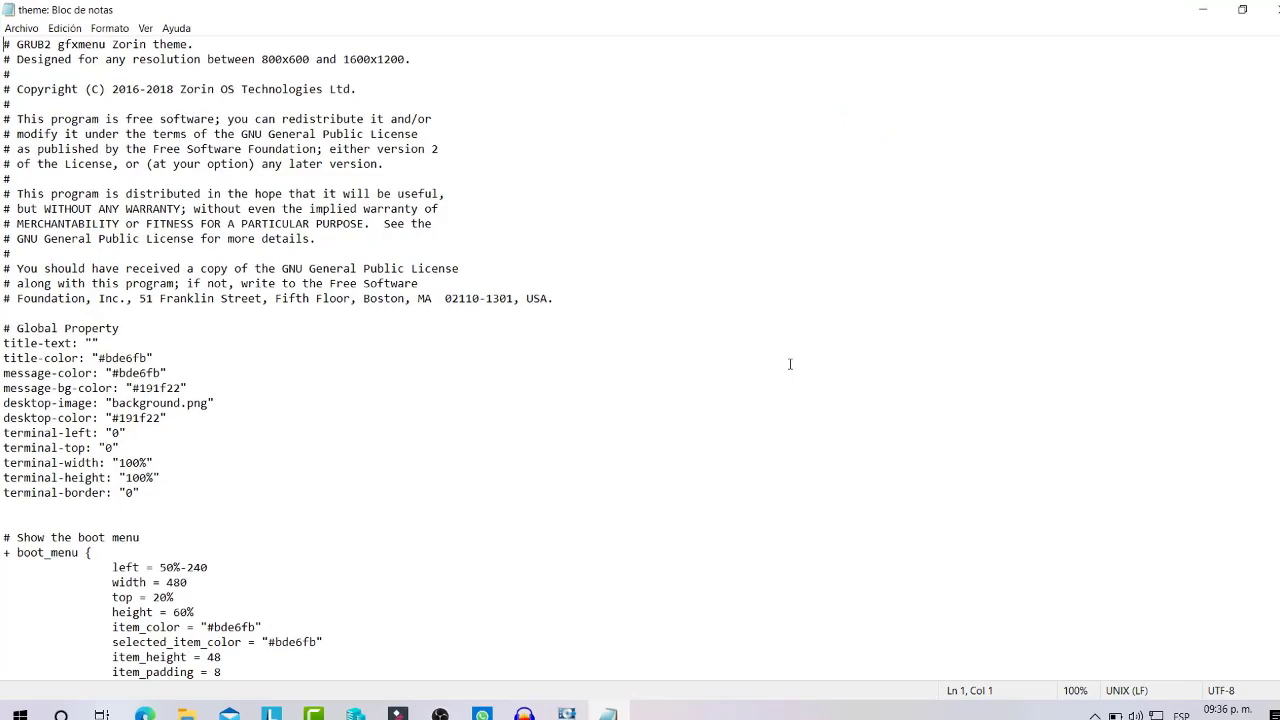
scroll(790, 364, down, 11)
scroll(790, 364, up, 10)
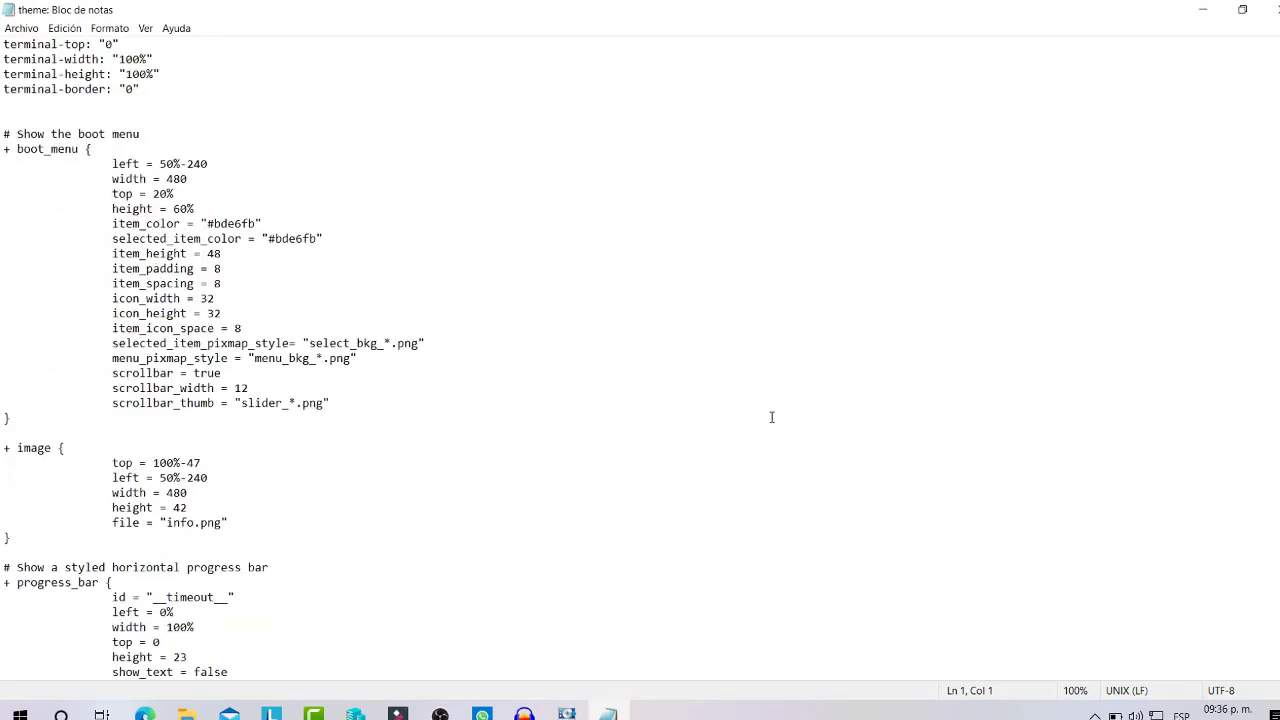
scroll(772, 417, up, 1)
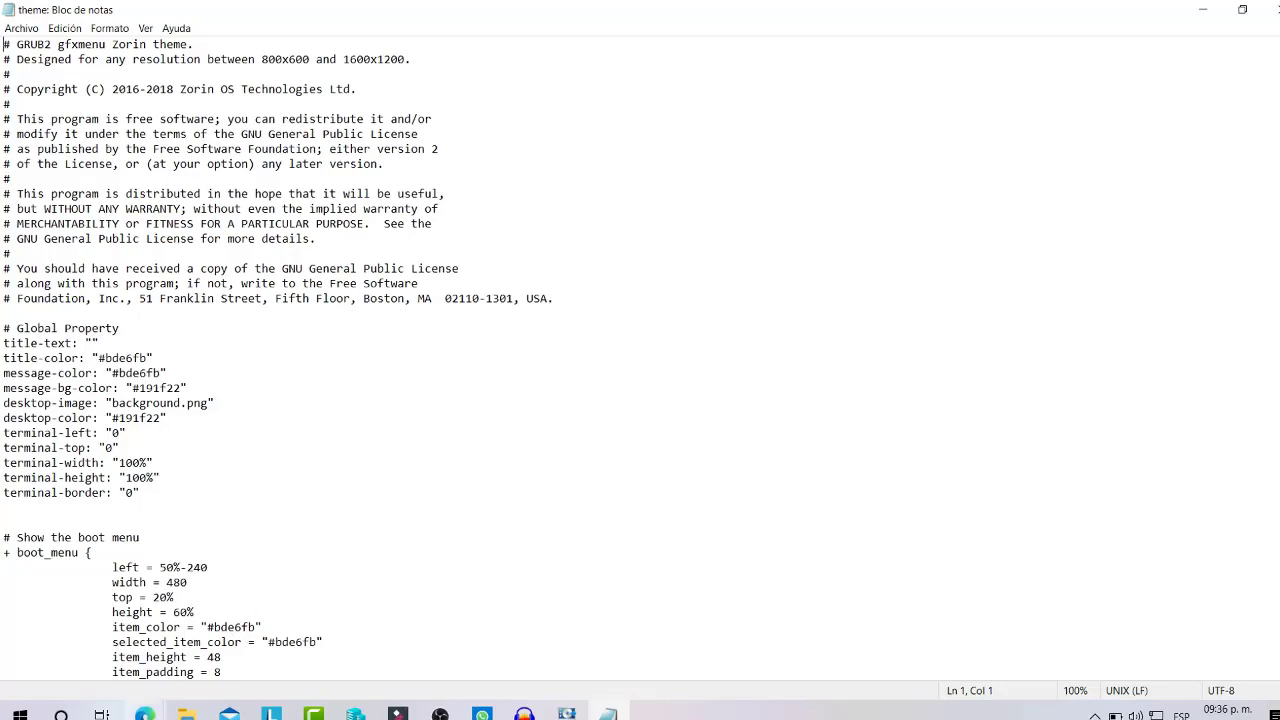
Open the theme text file of the bigsur theme from the tema folder's bigsur-ventoy-theme/ventoy/themes/bigsur path
mouse_move(186, 713)
click(160, 638)
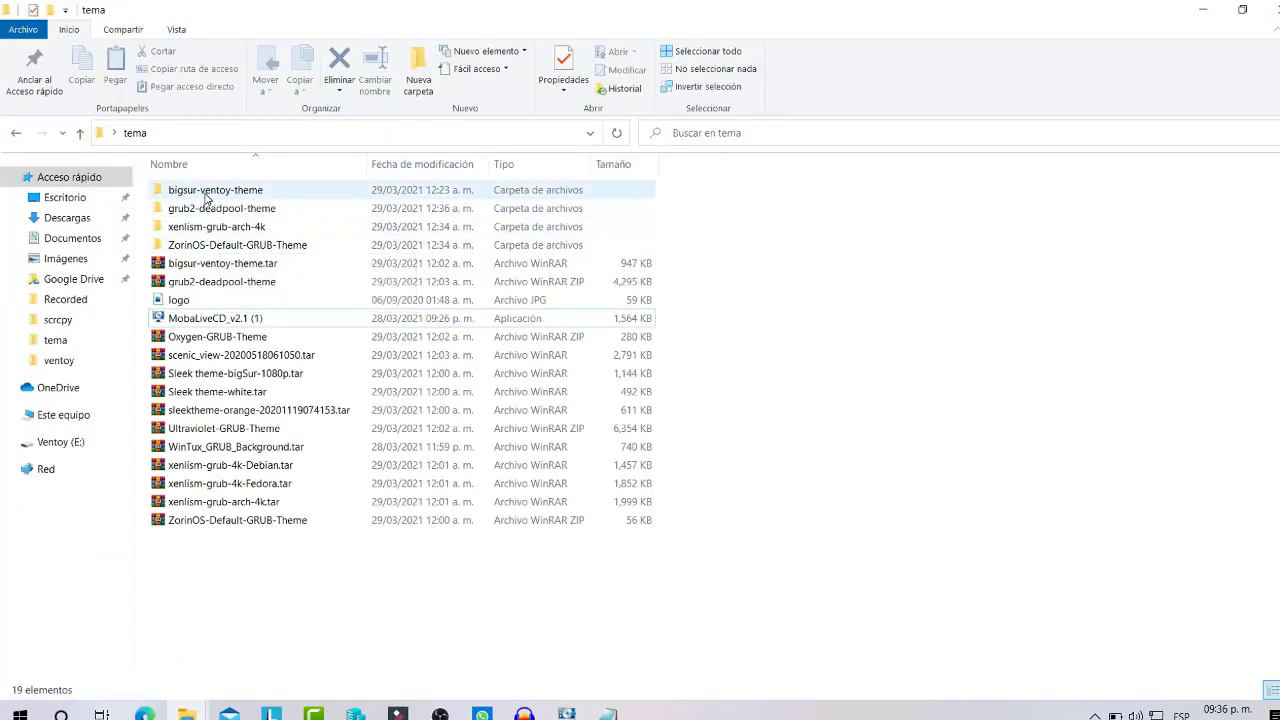
double_click(195, 189)
double_click(184, 193)
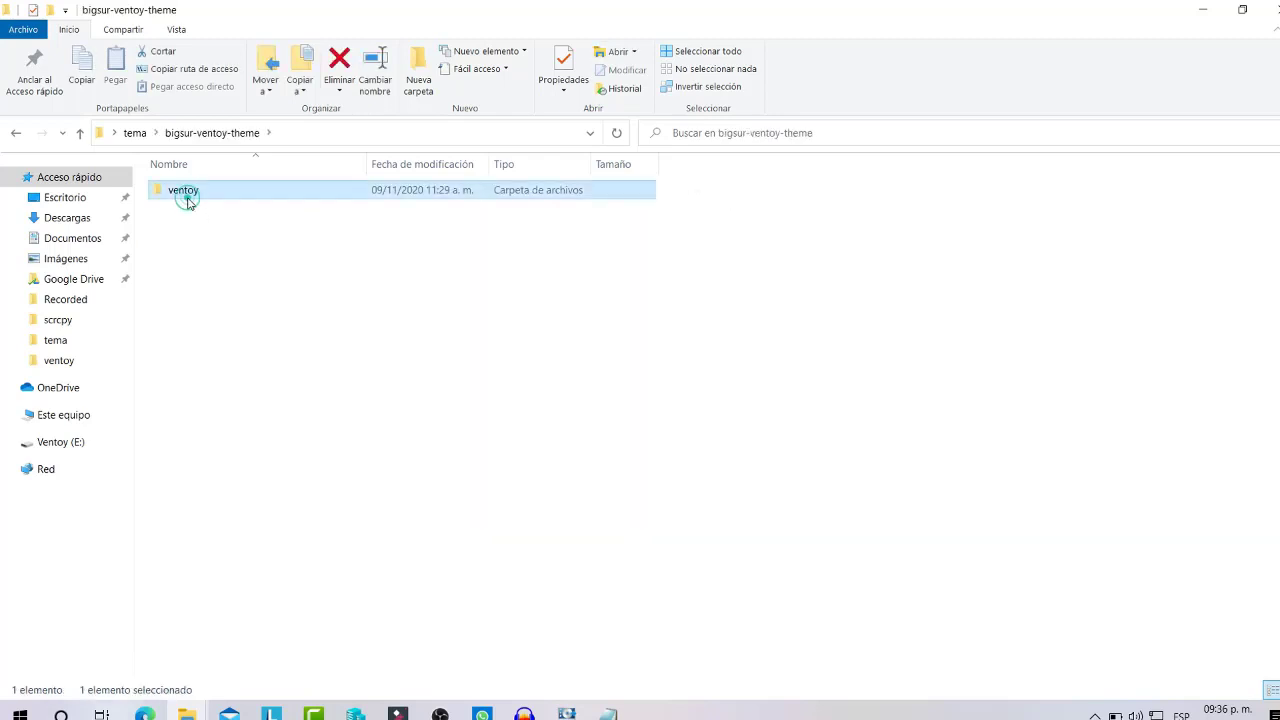
click(184, 198)
double_click(184, 197)
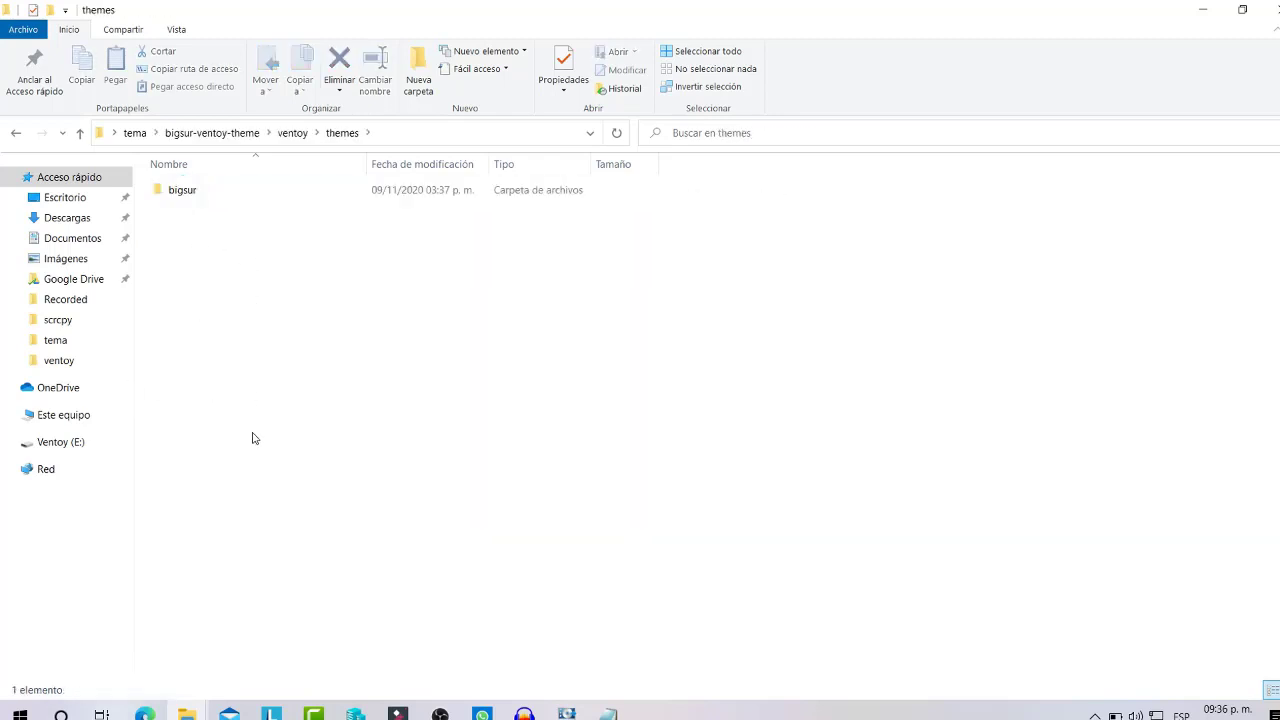
click(183, 193)
double_click(183, 193)
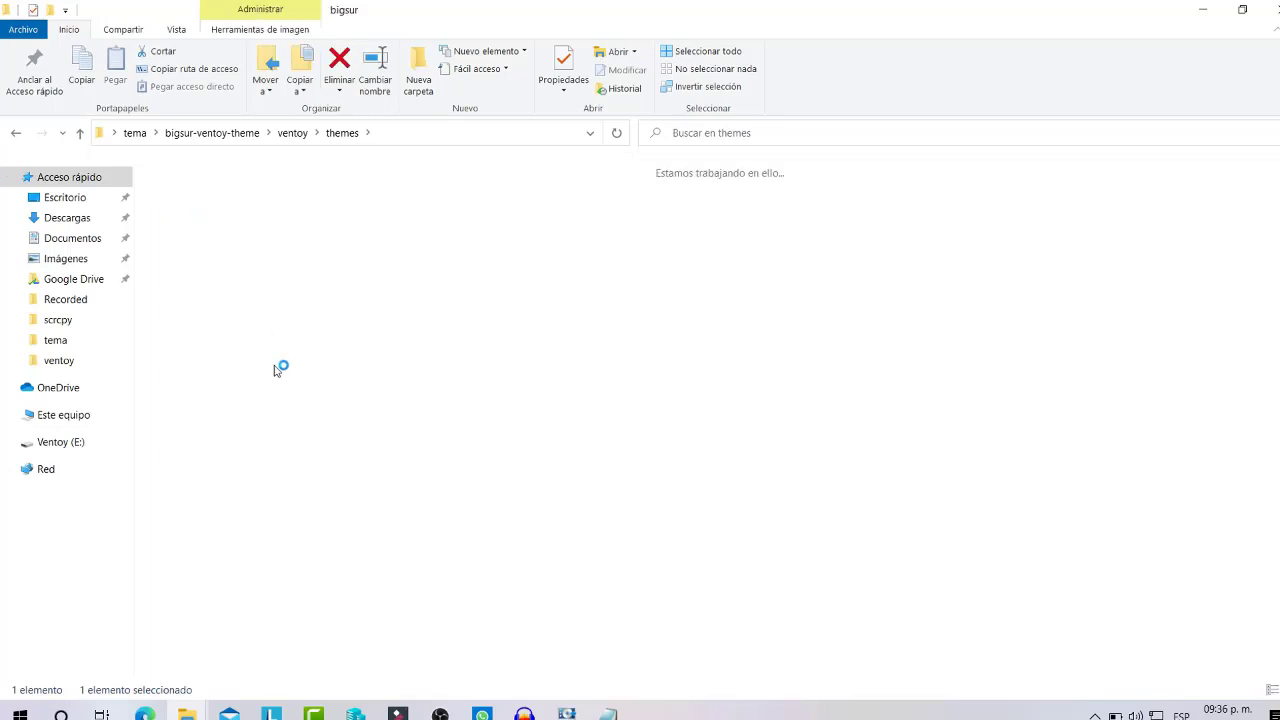
click(1222, 534)
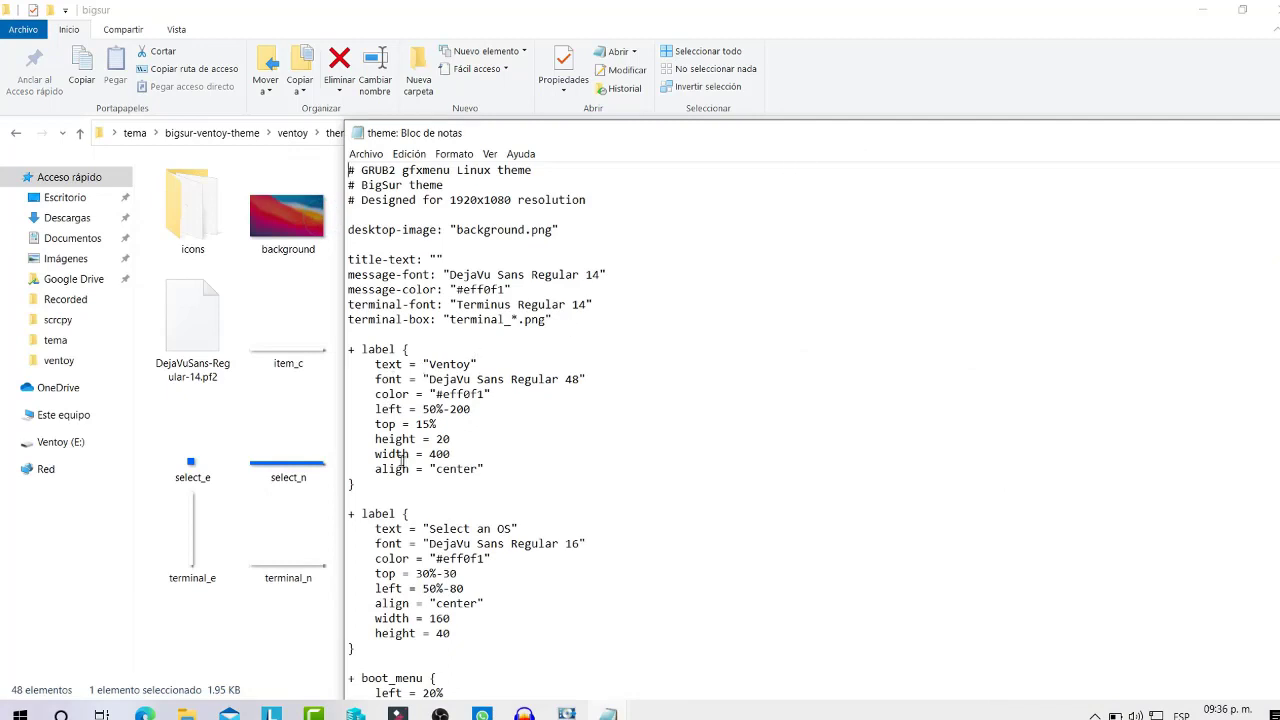
Copy the whole label block with the text "Ventoy" from the bigsur theme file
drag(377, 491, 349, 353)
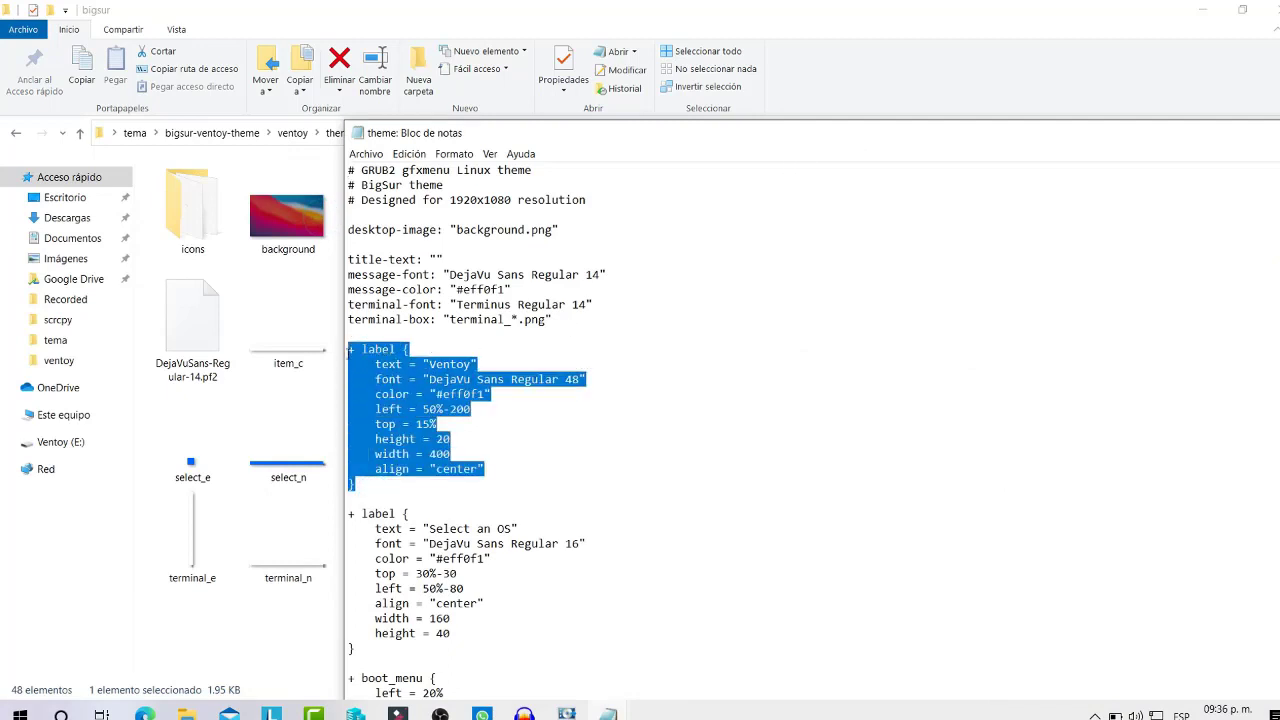
right_click(387, 376)
click(437, 424)
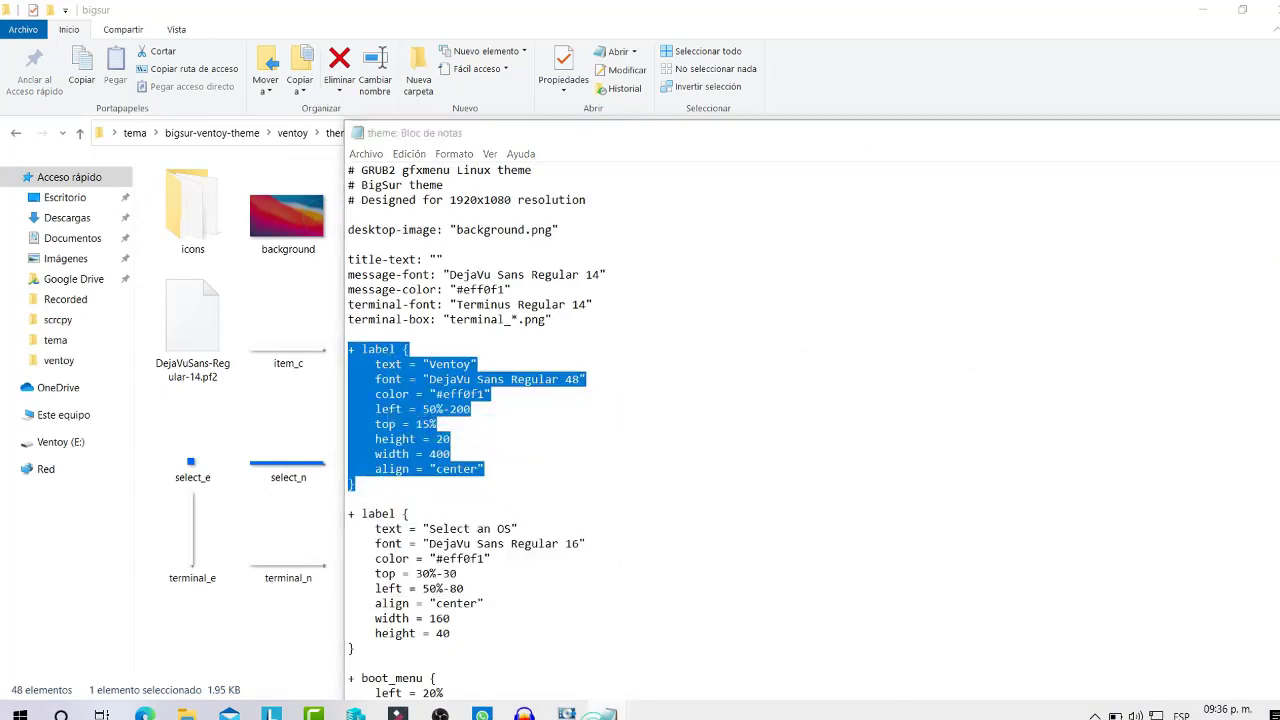
Paste the copied label block into the zorin theme file on a new line below the terminal-border setting
mouse_move(606, 713)
click(560, 634)
scroll(212, 497, down, 5)
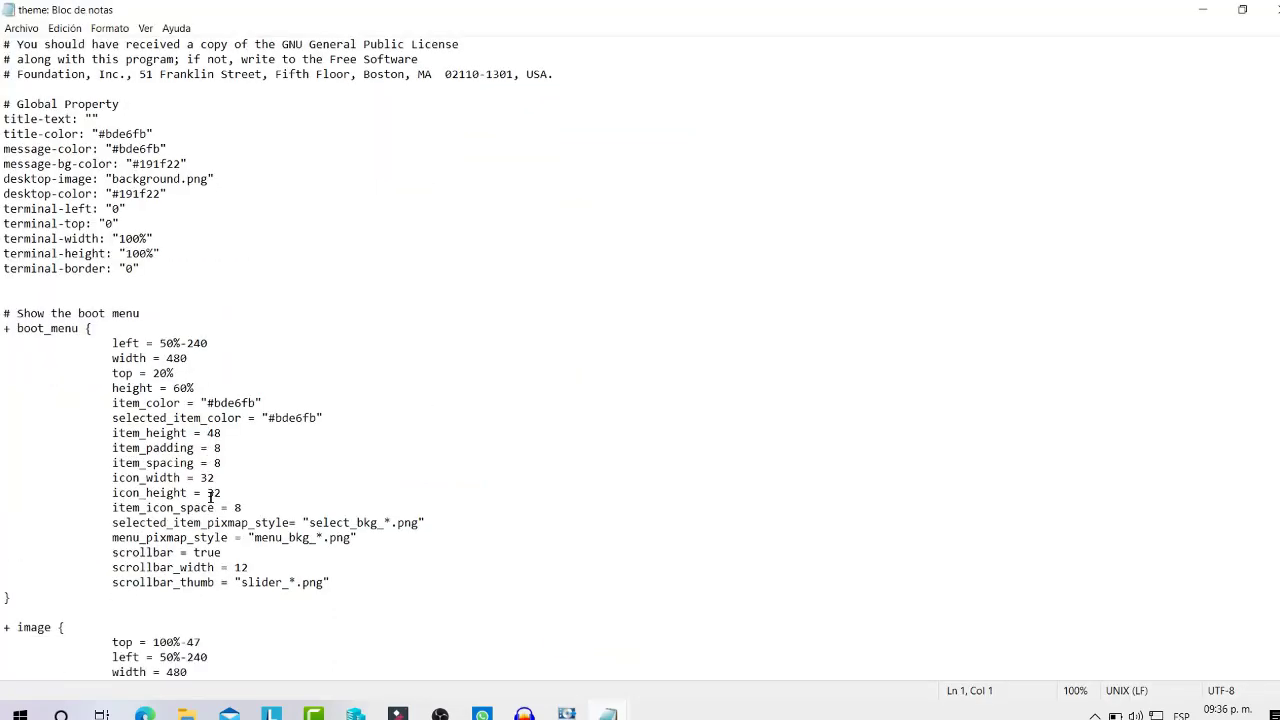
scroll(212, 497, down, 5)
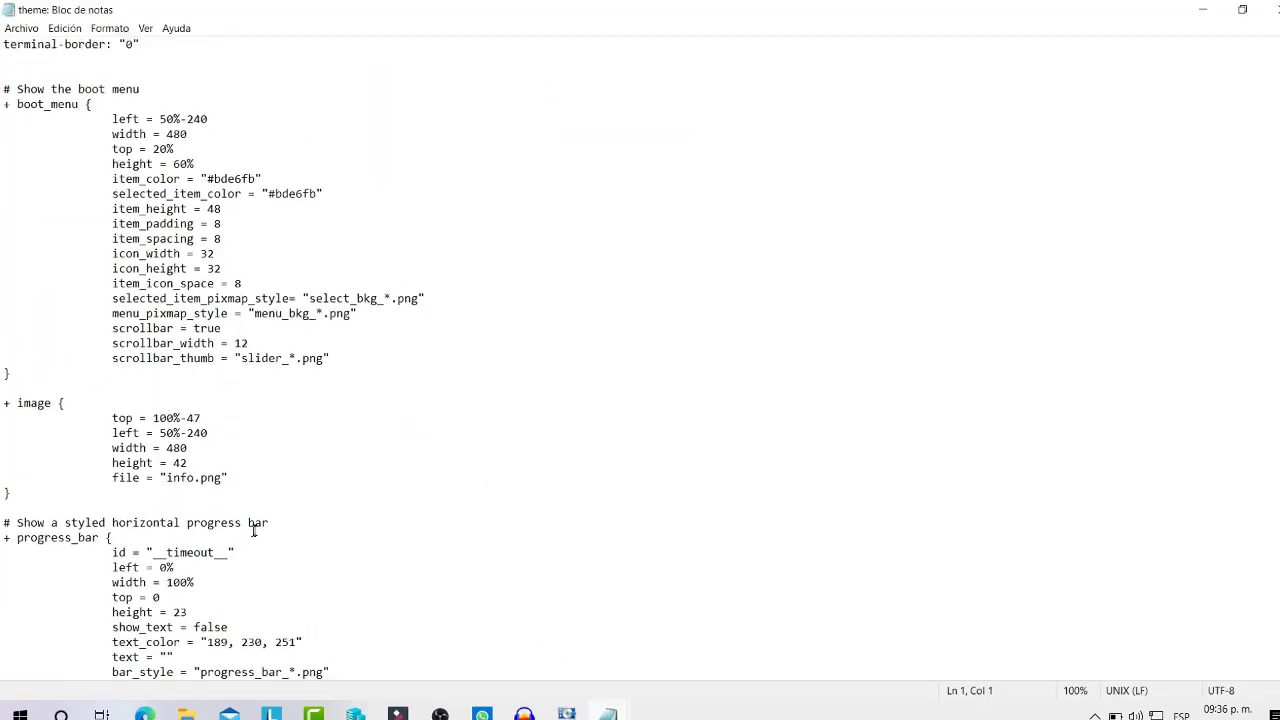
scroll(254, 530, up, 7)
click(189, 360)
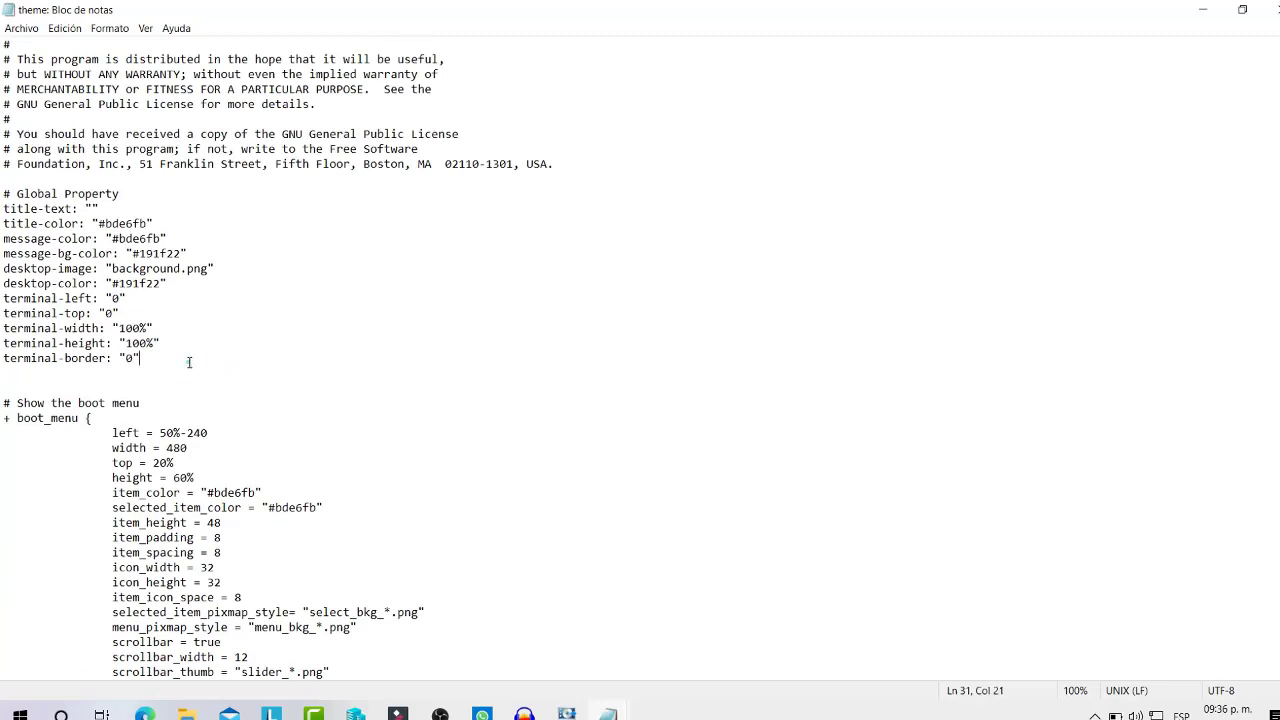
key(Return)
key(ctrl+v)
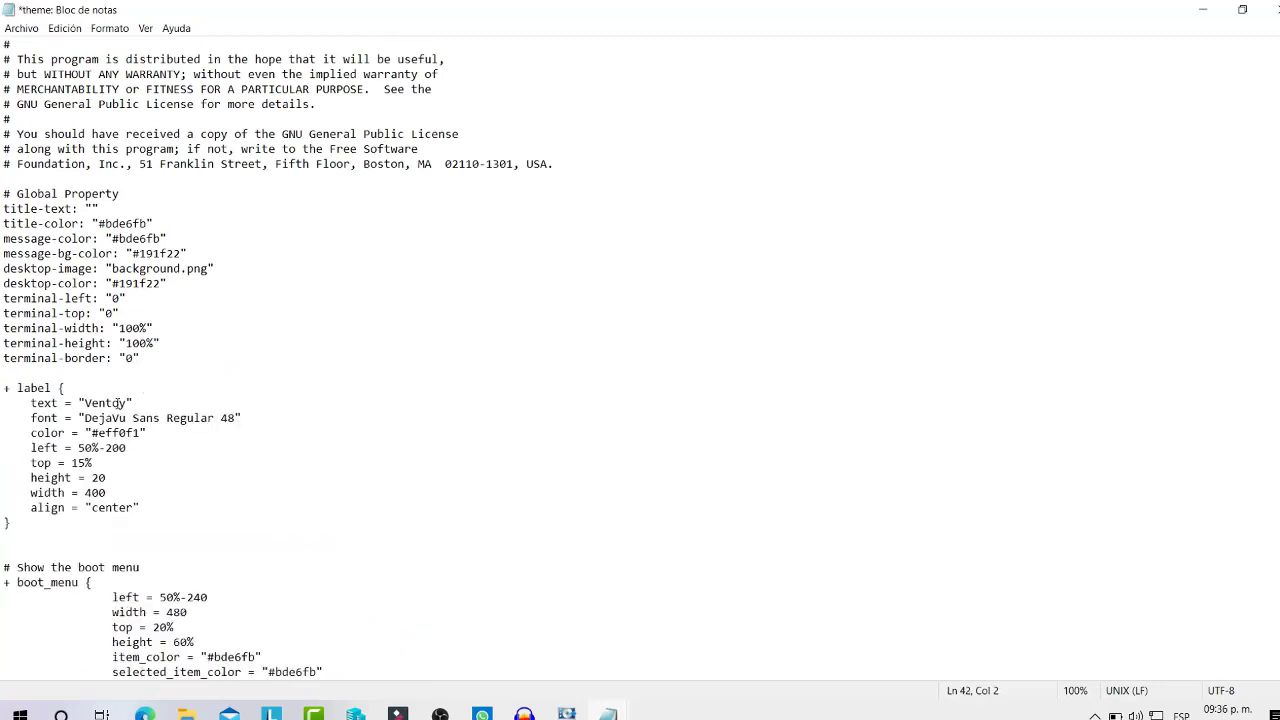
Set the pasted label's font to DejaVu Sans Regular 100 and its text to the channel name in capitals, and save the file
click(232, 418)
double_click(120, 404)
key(Caps_Lock)
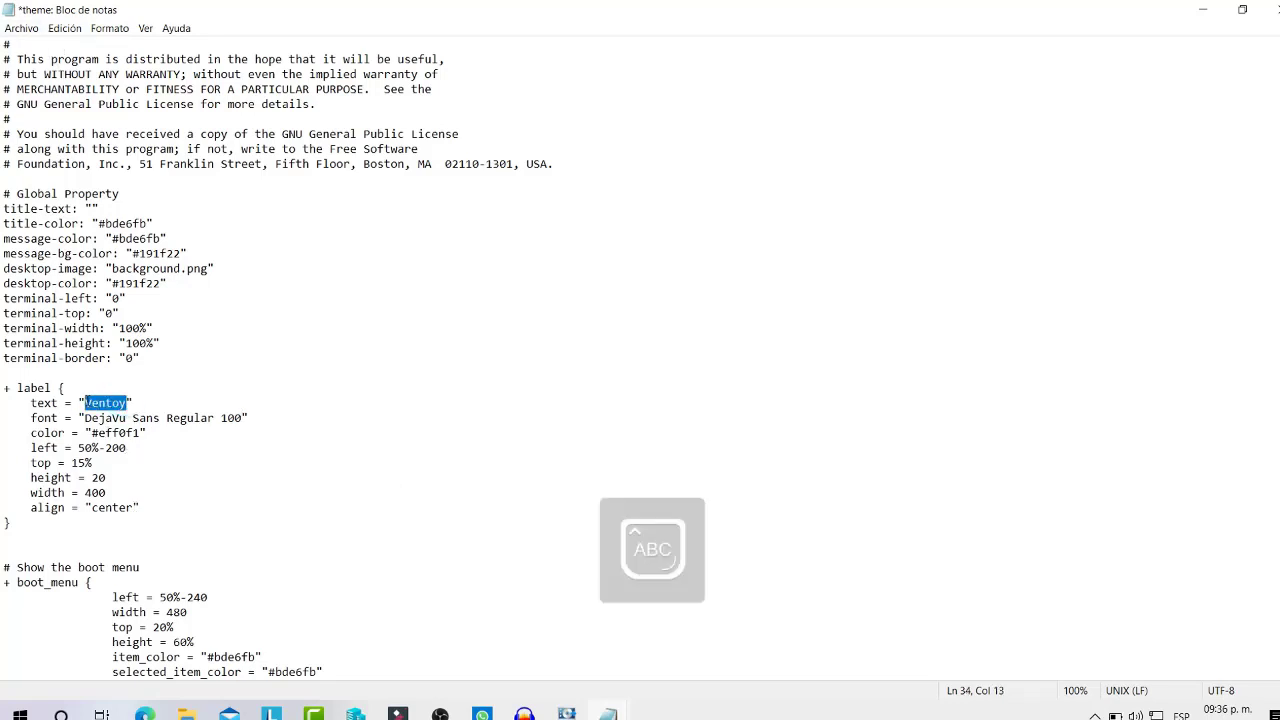
text(EL CANAL DE DANNY)
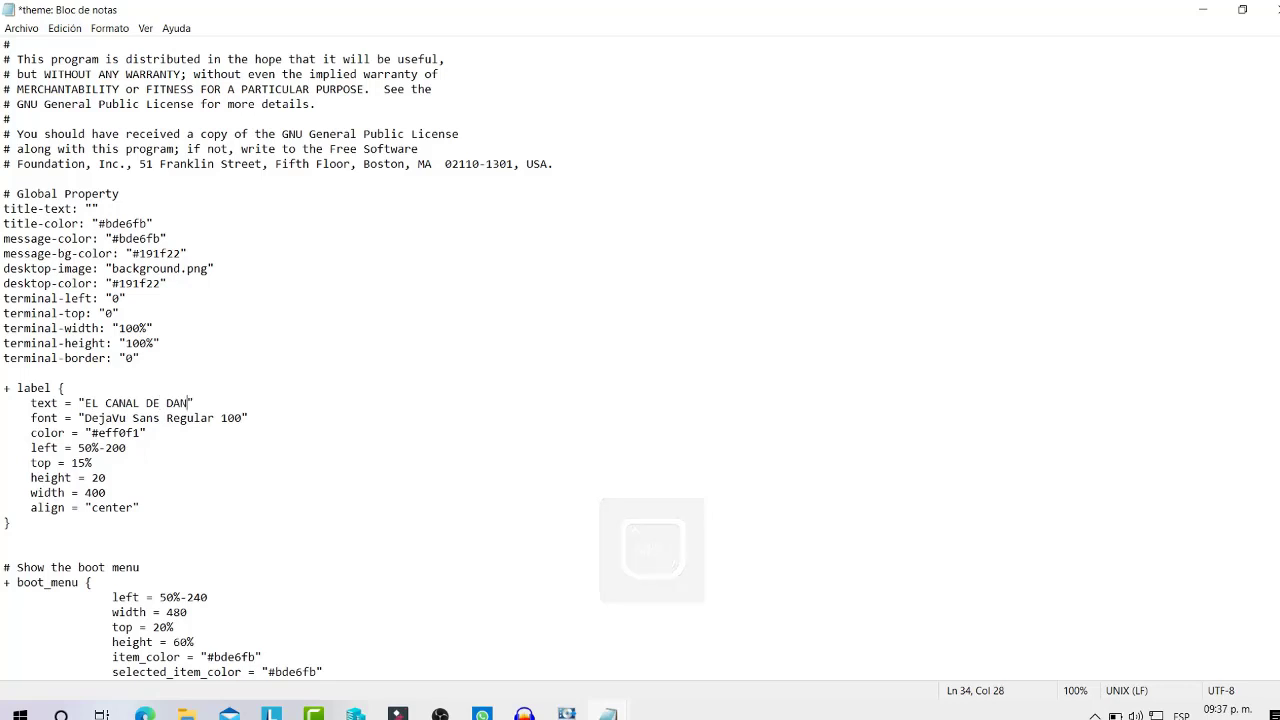
click(21, 28)
click(102, 94)
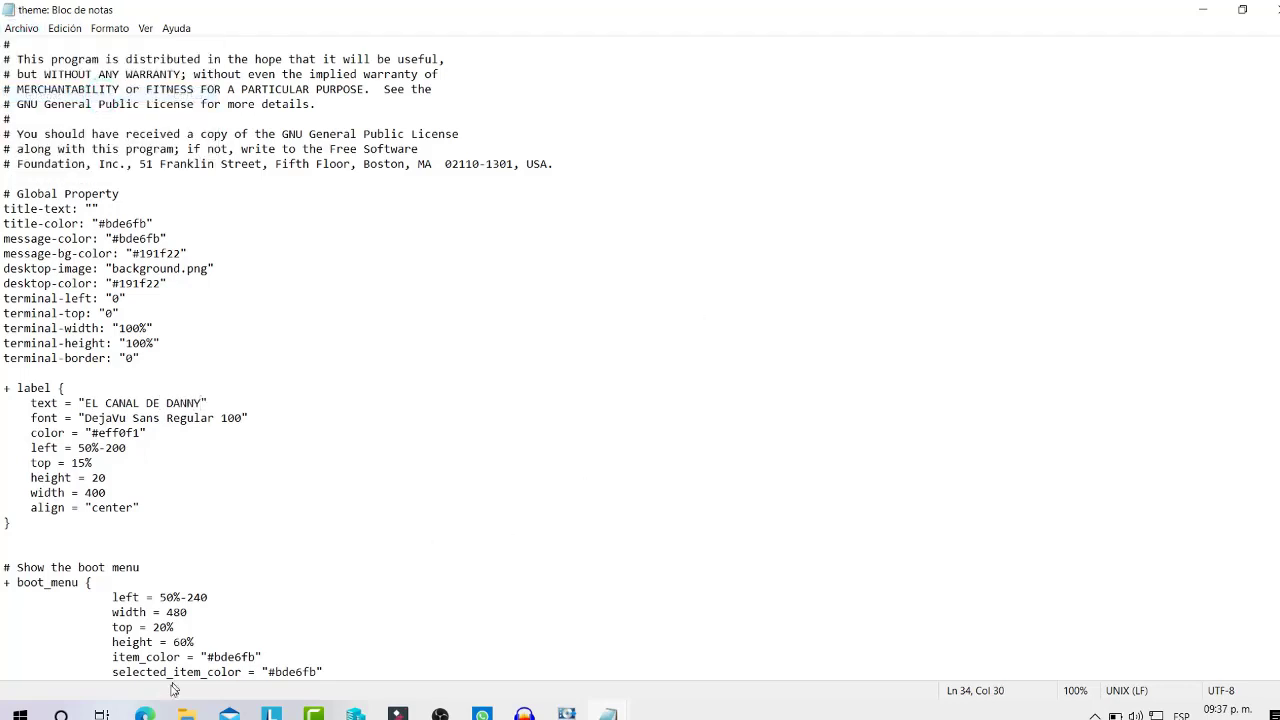
Switch to MobaLiveCD and boot the USB drive e: in the emulator without creating a hard disk image
click(186, 714)
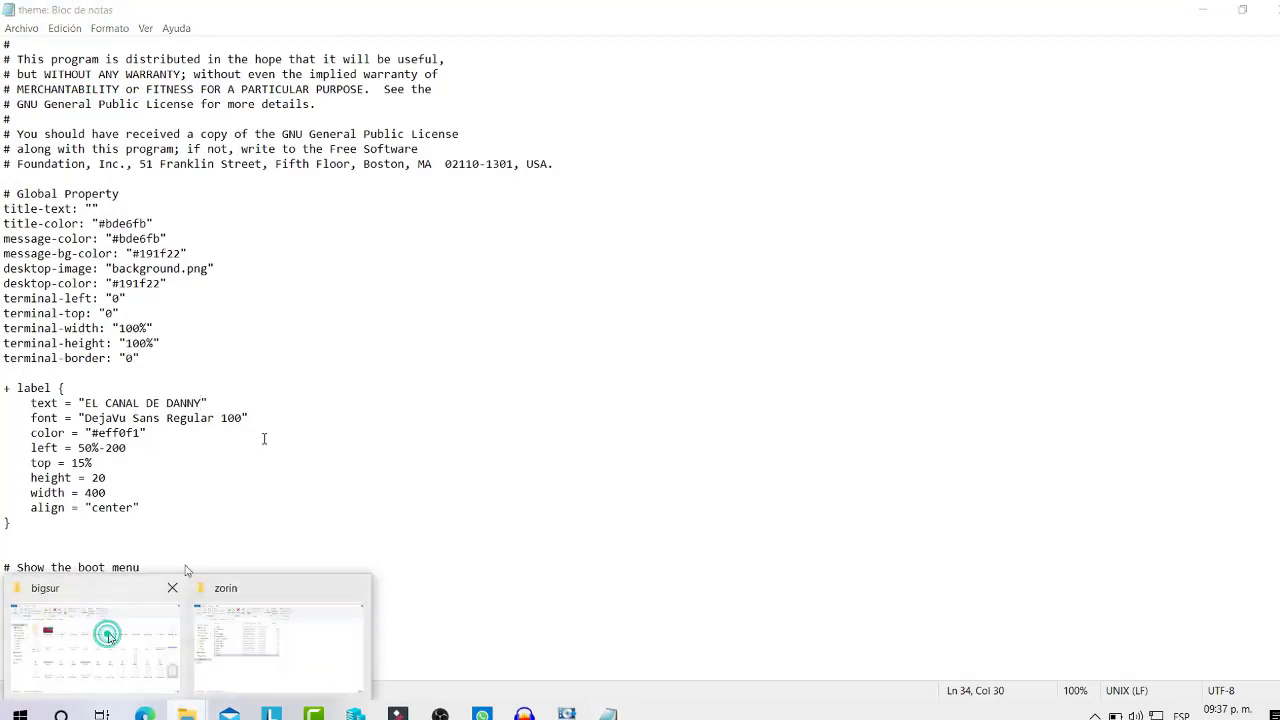
click(106, 634)
click(566, 714)
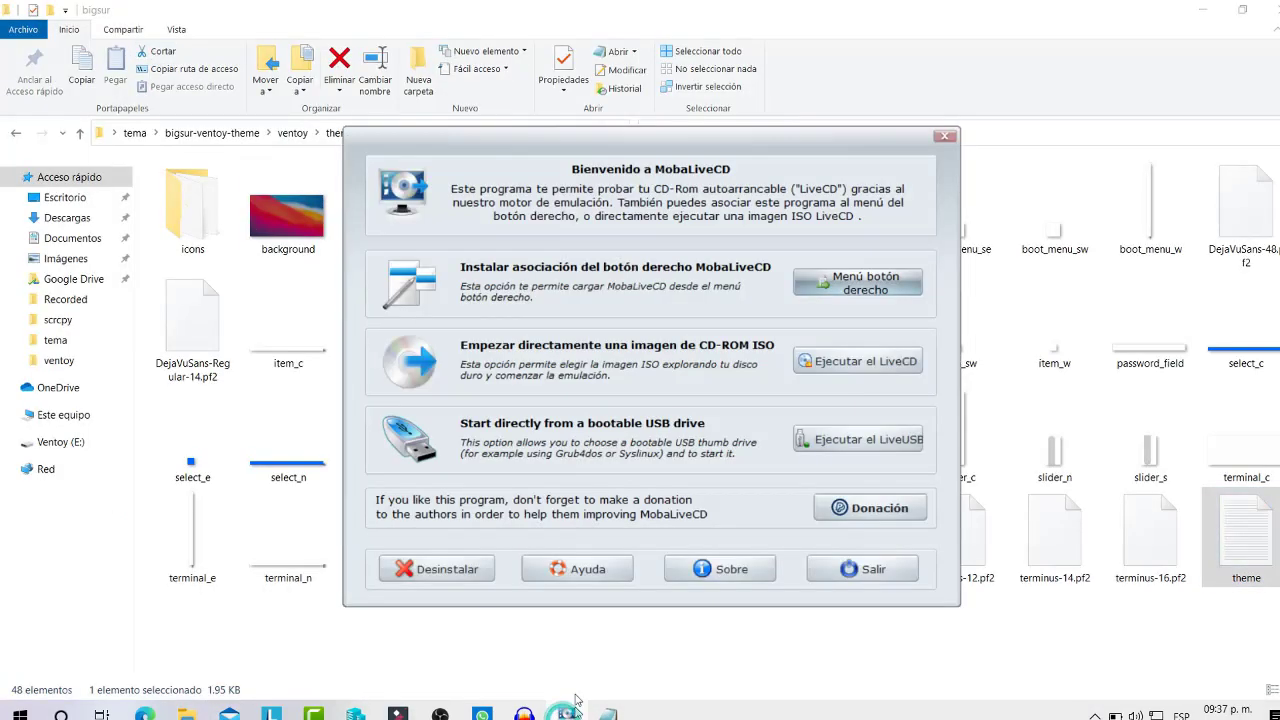
click(860, 450)
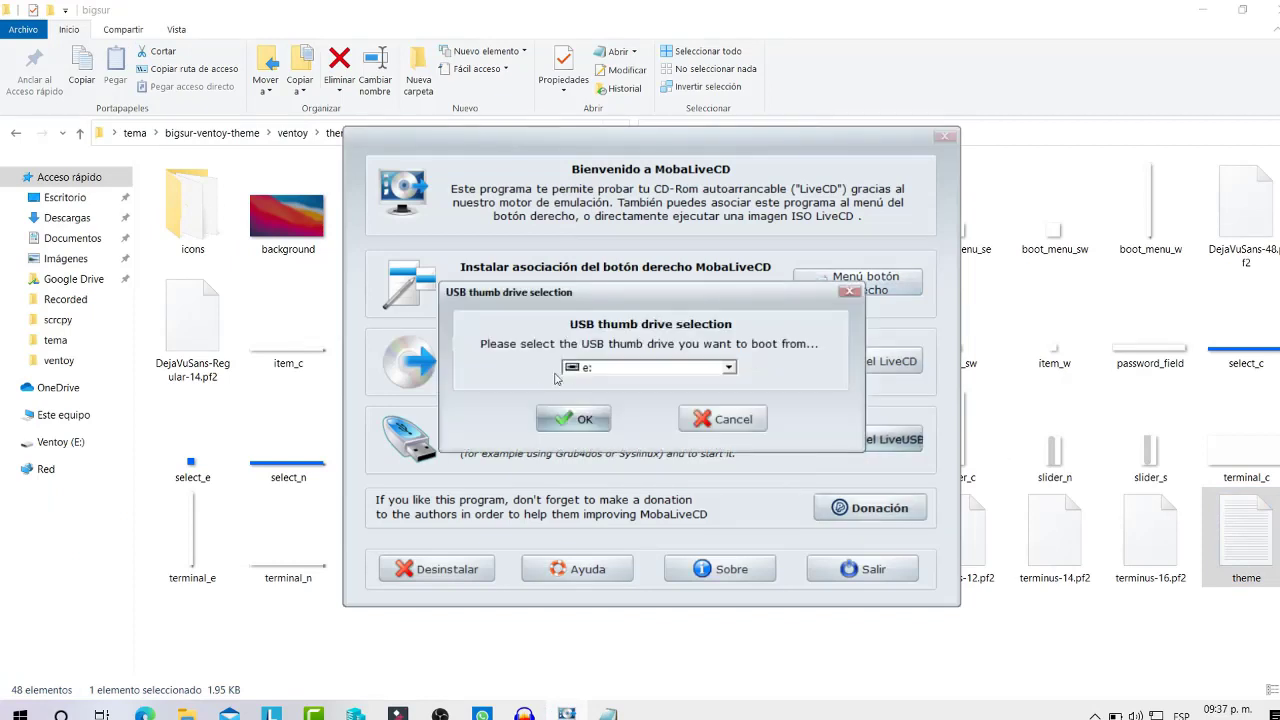
click(572, 417)
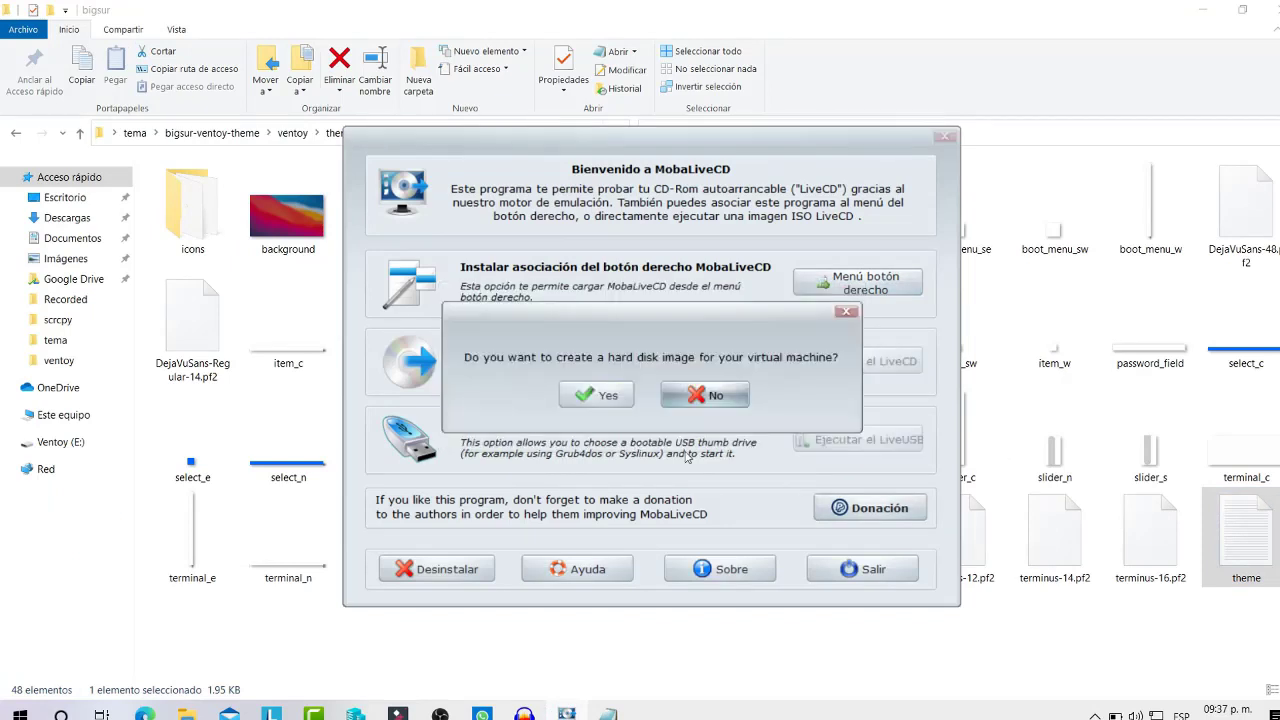
click(705, 394)
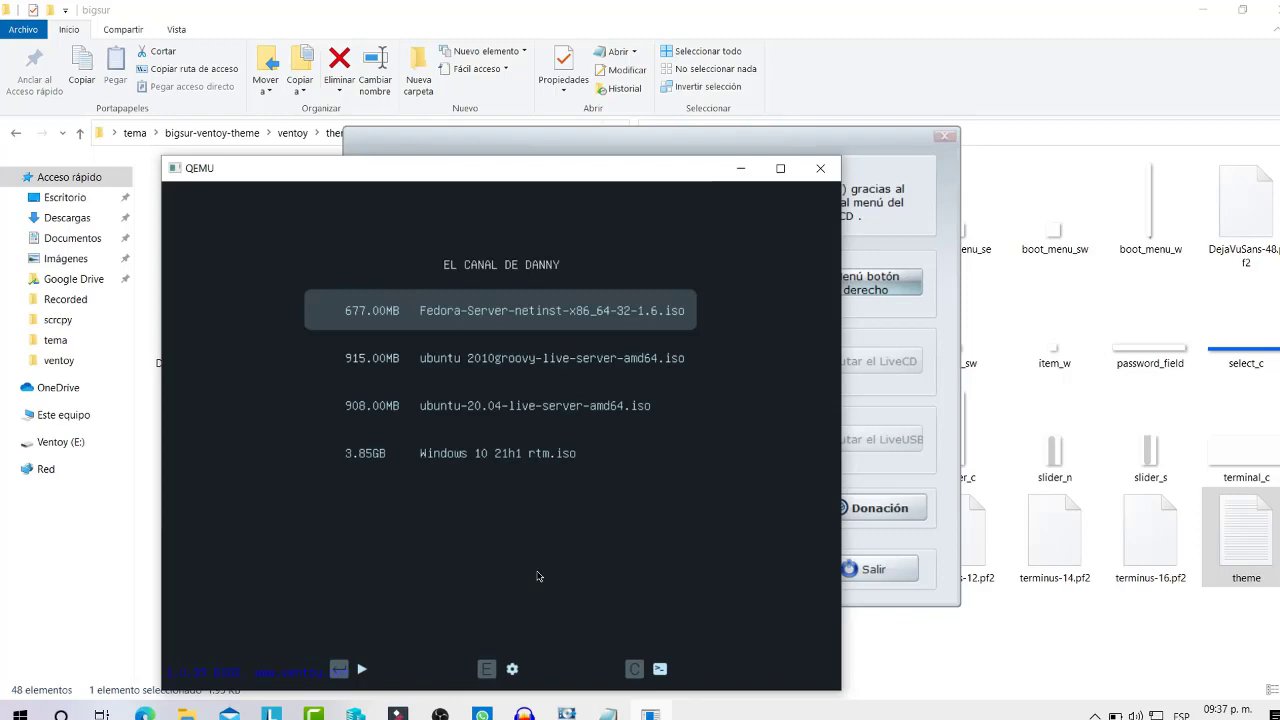
Look at the bigsur theme file, cycle through the ISO entries of the emulated boot menu, and close the QEMU window
mouse_move(608, 713)
click(632, 667)
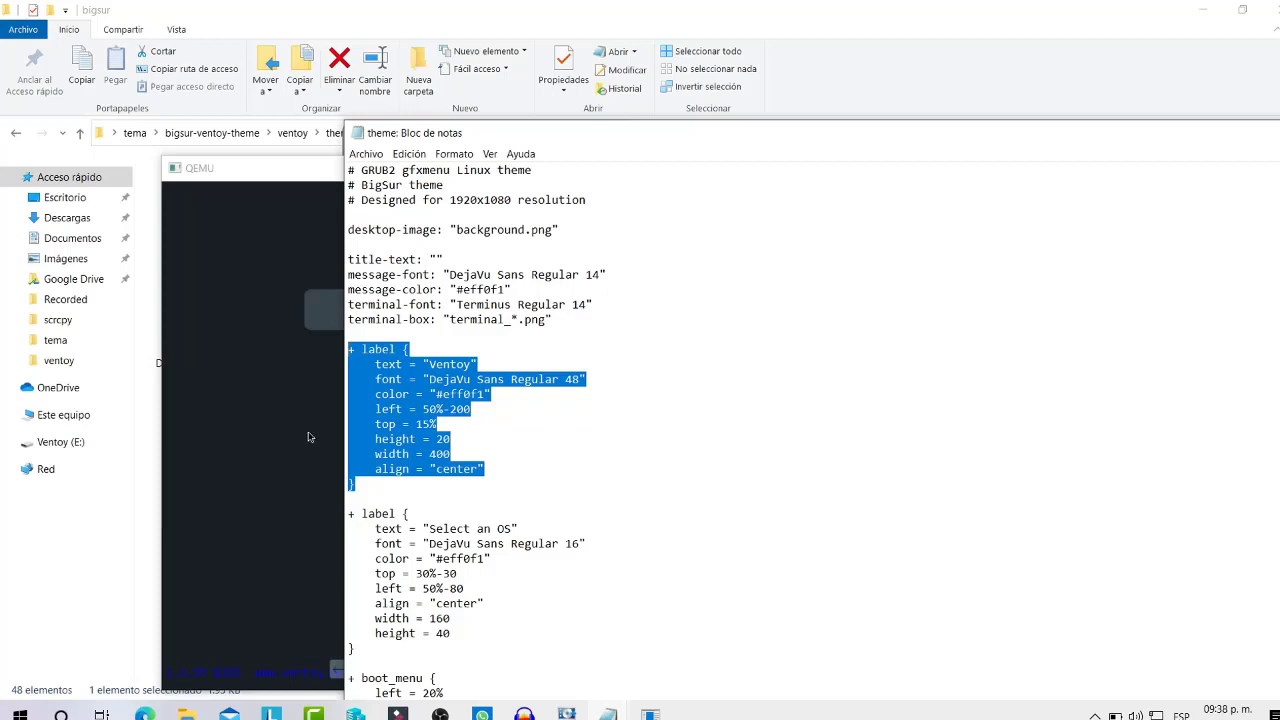
click(309, 437)
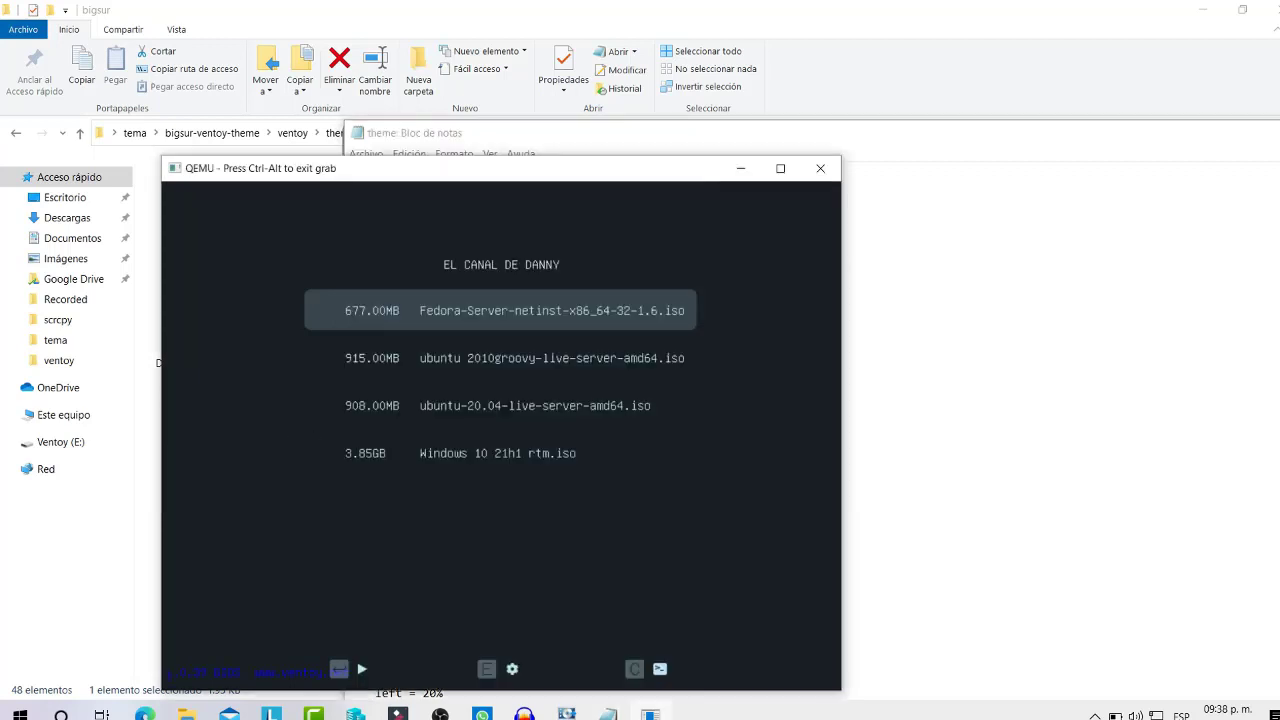
key(Down)
key(Down)
key(Down)
key(ctrl+alt)
click(820, 168)
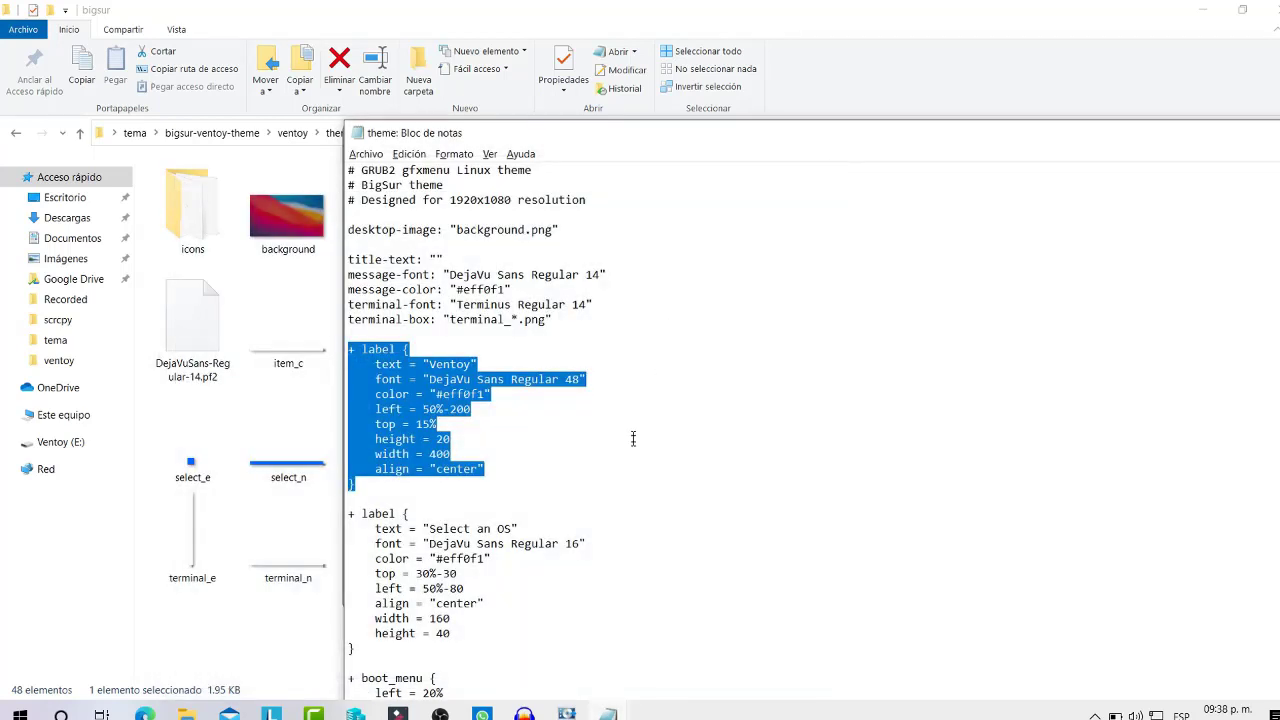
Close the bigsur and zorin theme text files
click(632, 440)
double_click(625, 139)
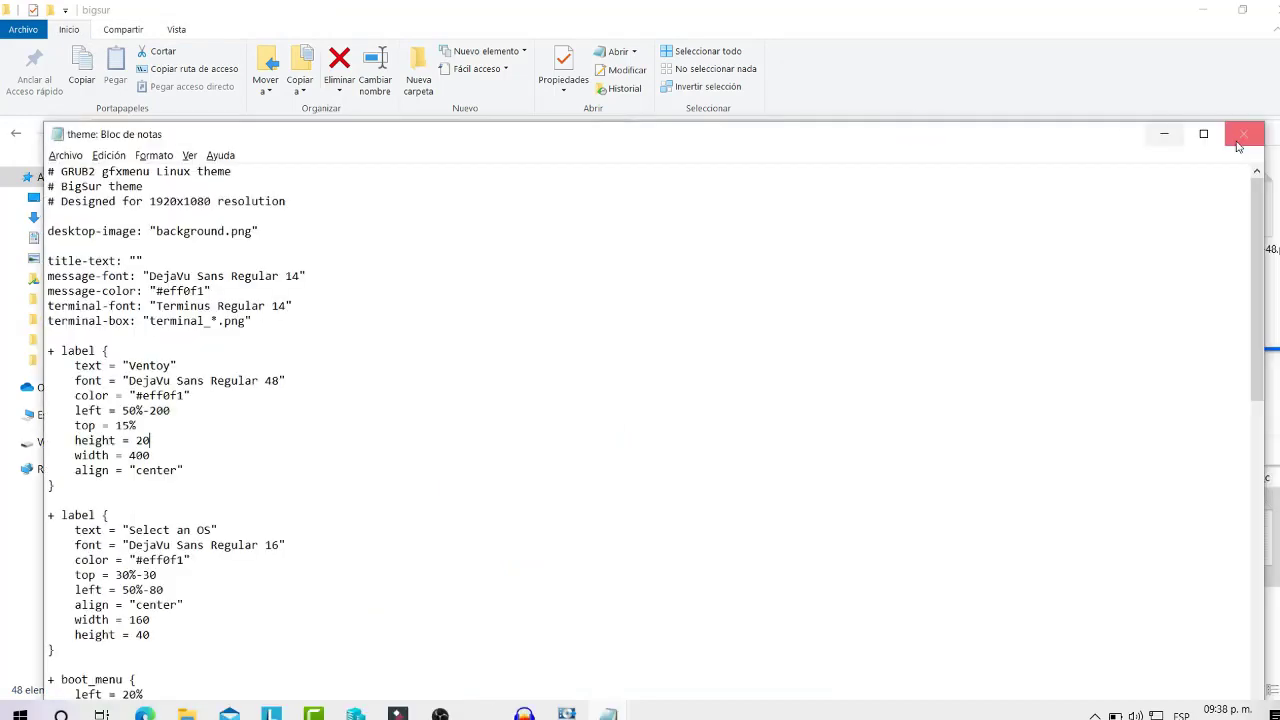
click(1200, 134)
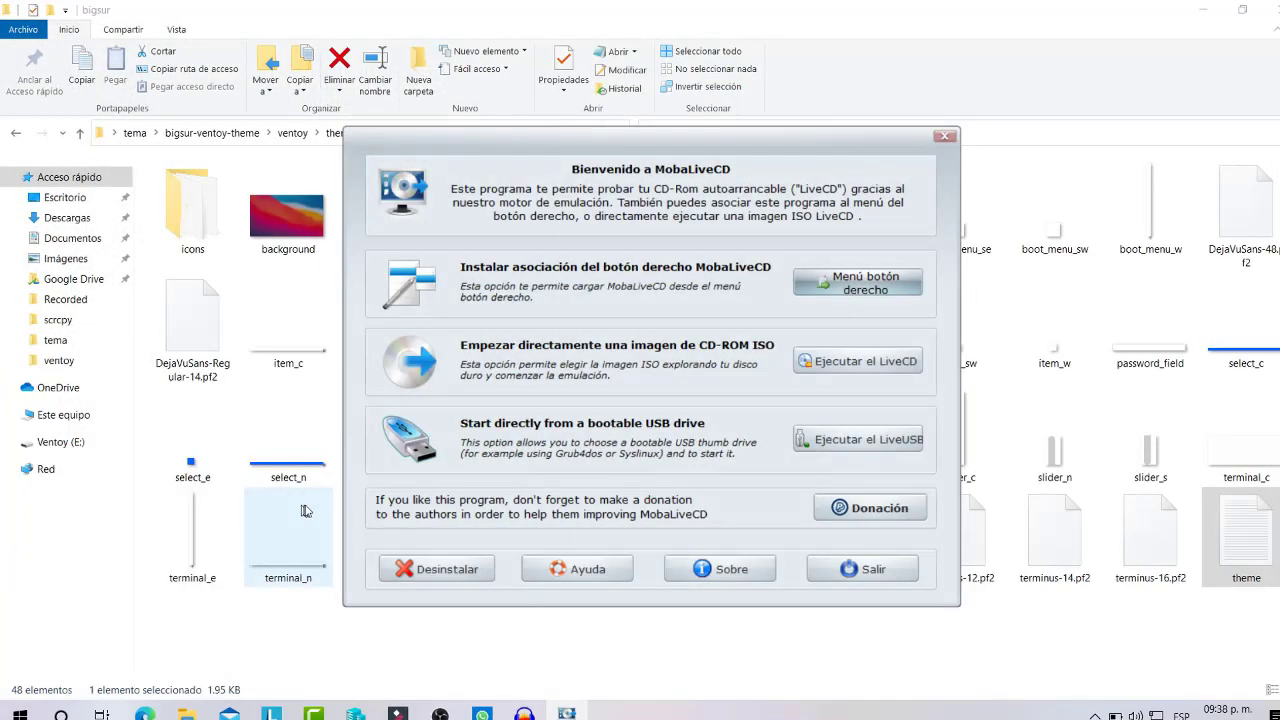
Switch to the zorin folder window and go up to the ventoy/theme folder on the Ventoy (E:) drive
click(186, 713)
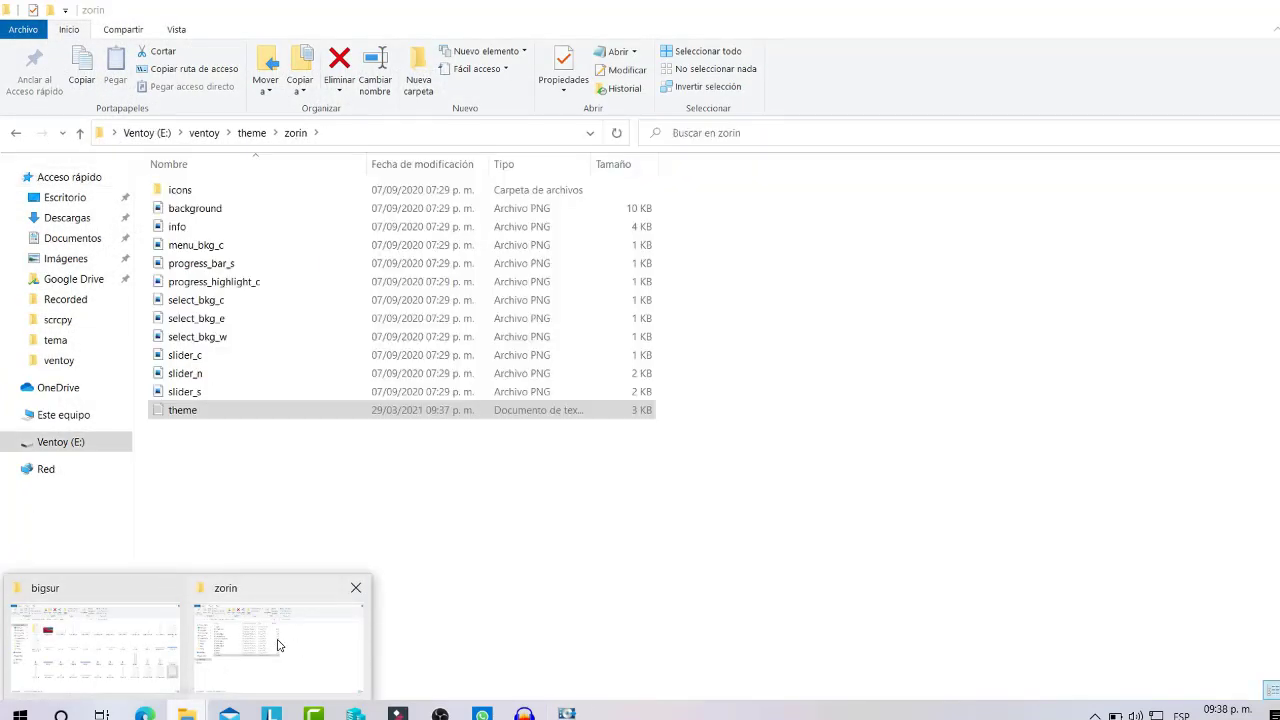
click(279, 645)
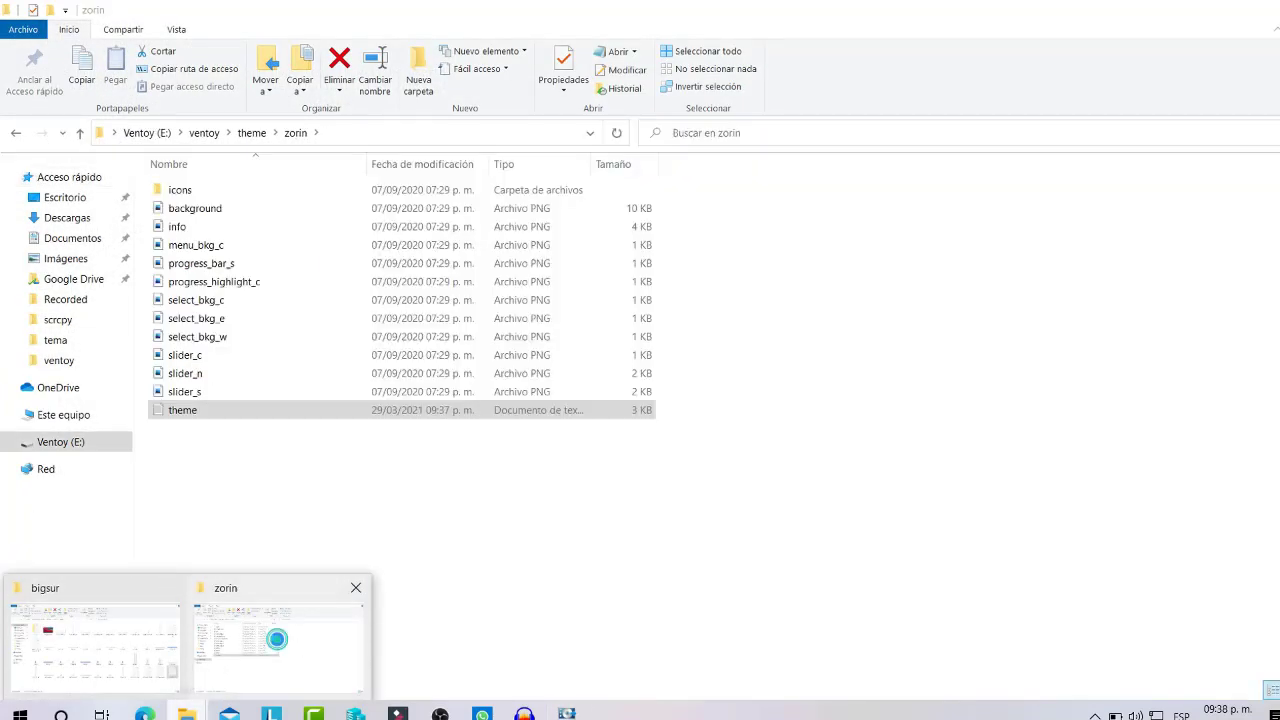
click(251, 133)
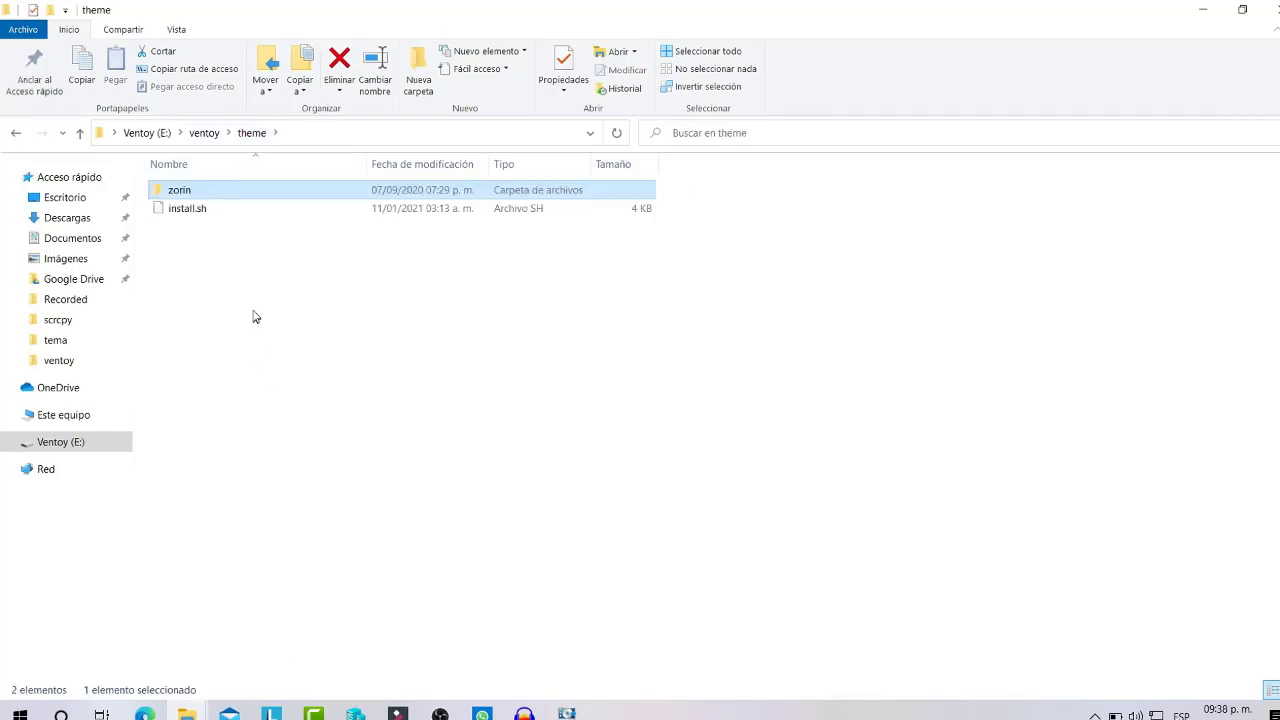
drag(234, 270, 176, 190)
key(shift+Delete)
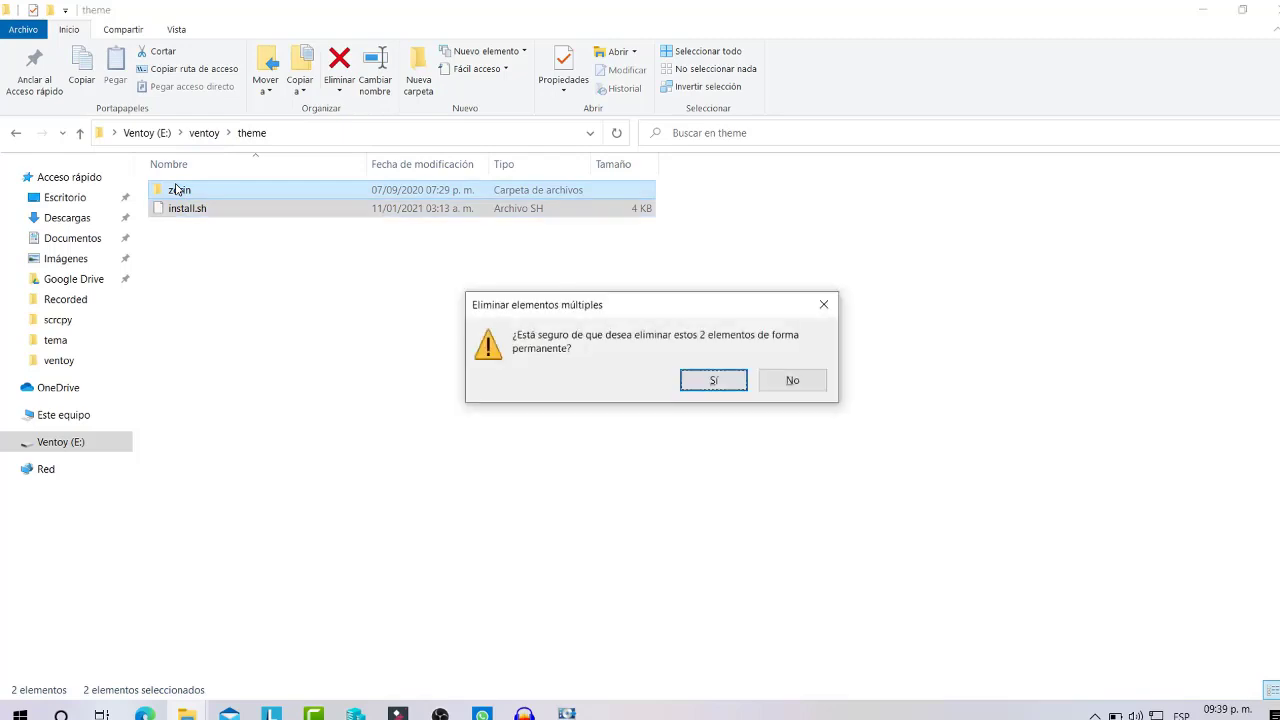
key(Escape)
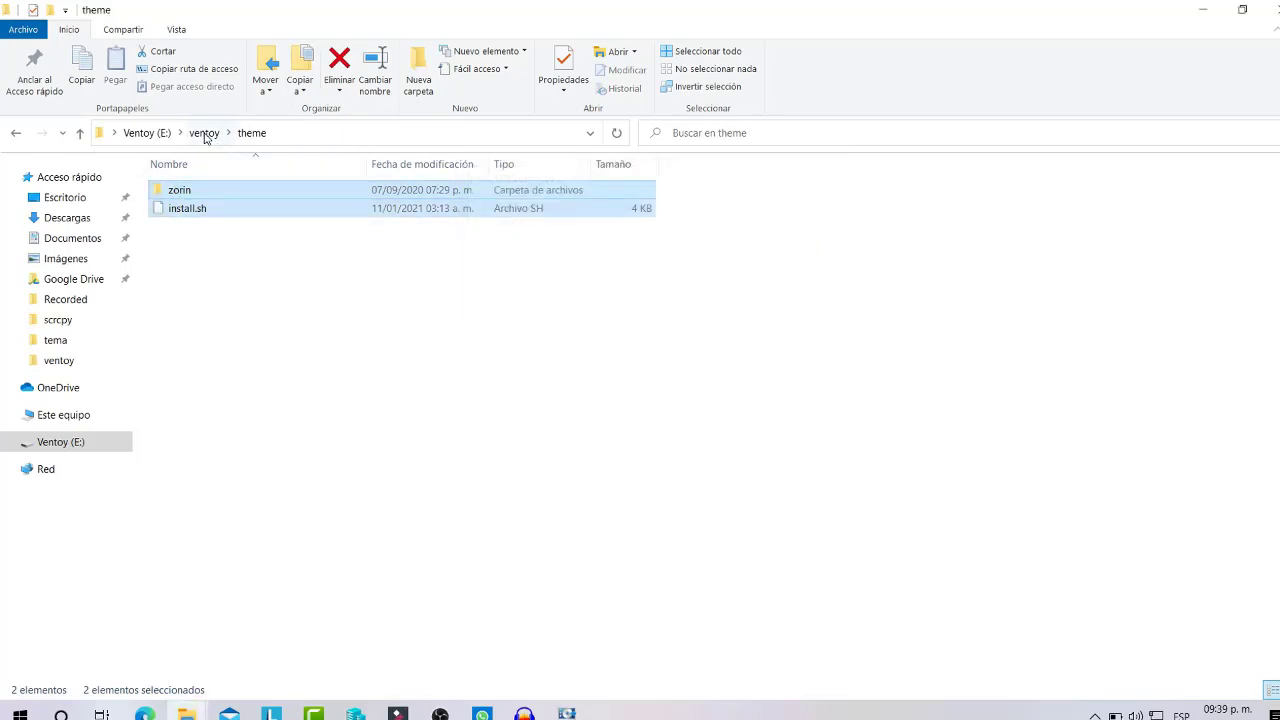
Delete the whole ventoy folder from the root of the Ventoy (E:) drive
click(204, 133)
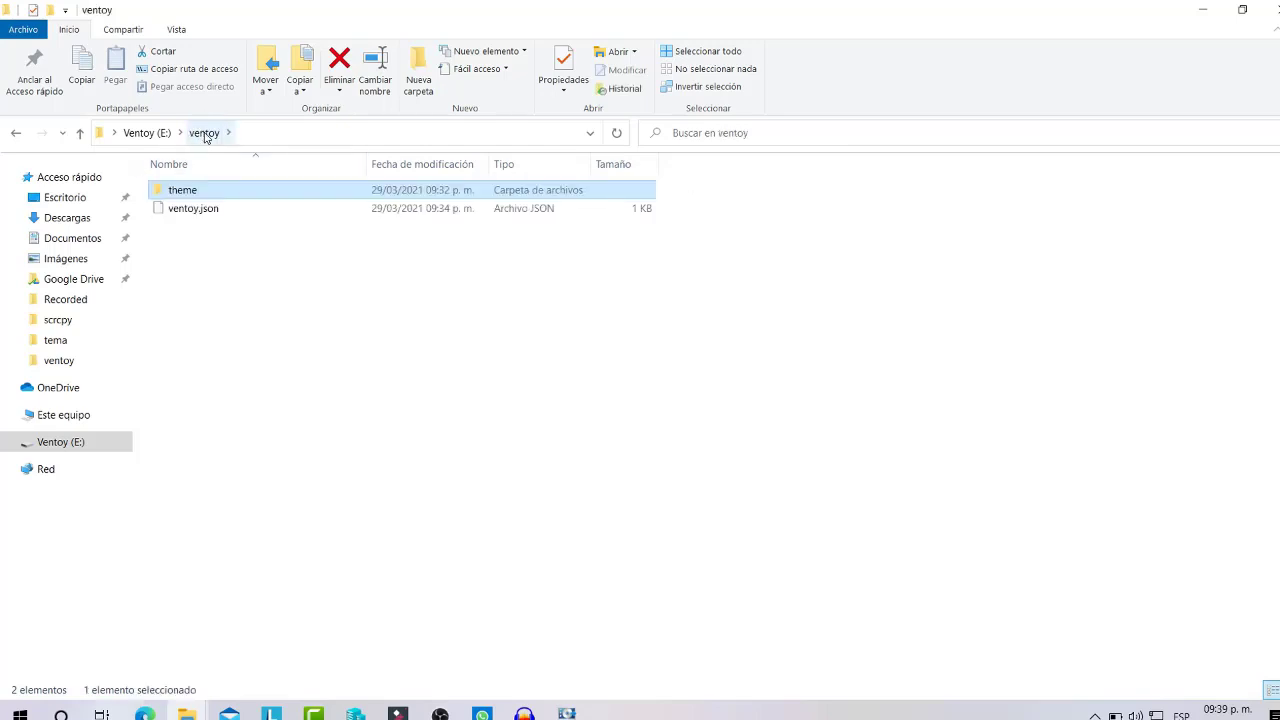
click(143, 133)
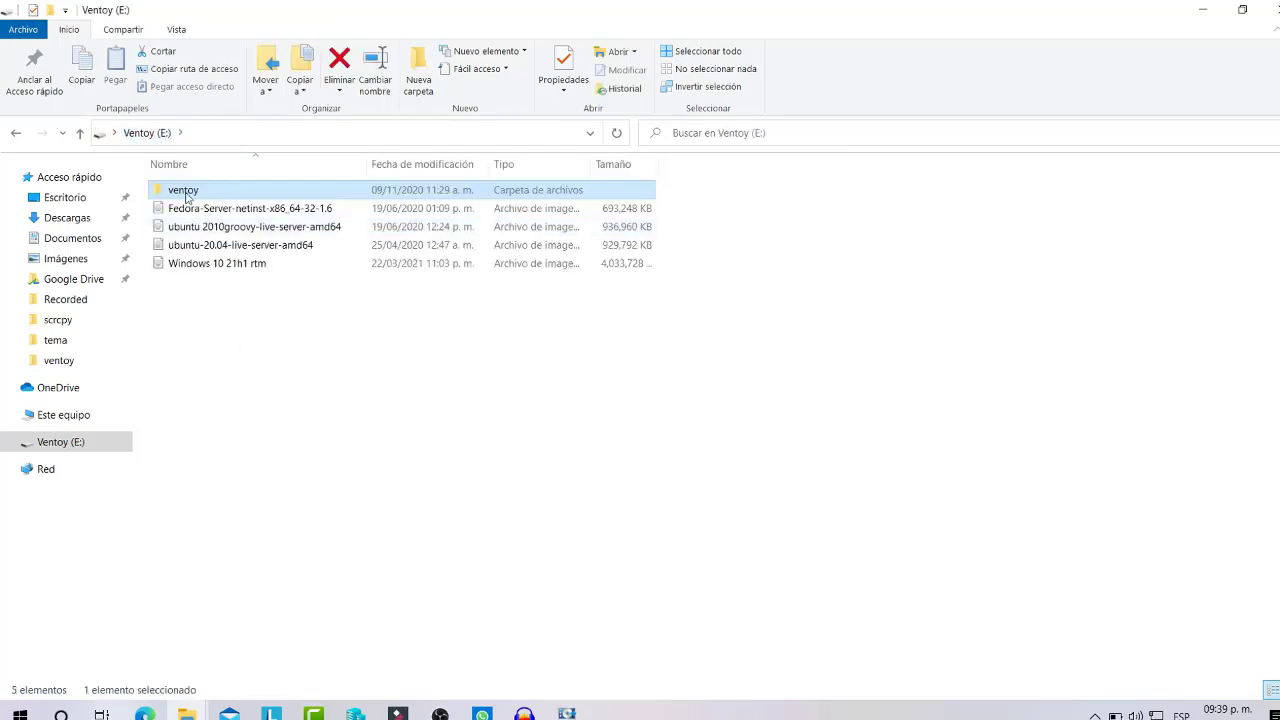
click(285, 415)
click(190, 197)
key(Delete)
key(Return)
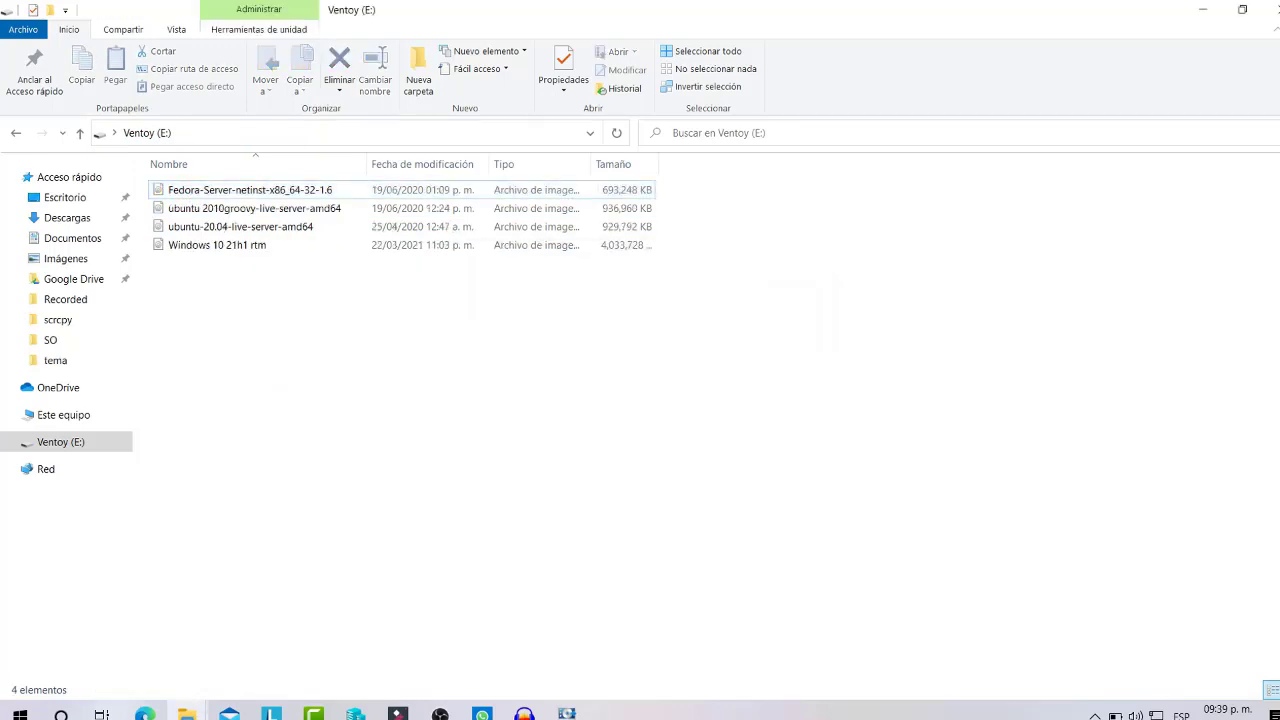
Copy the ventoy folder from tema/bigsur-ventoy-theme and check what it contains
mouse_move(186, 713)
click(113, 632)
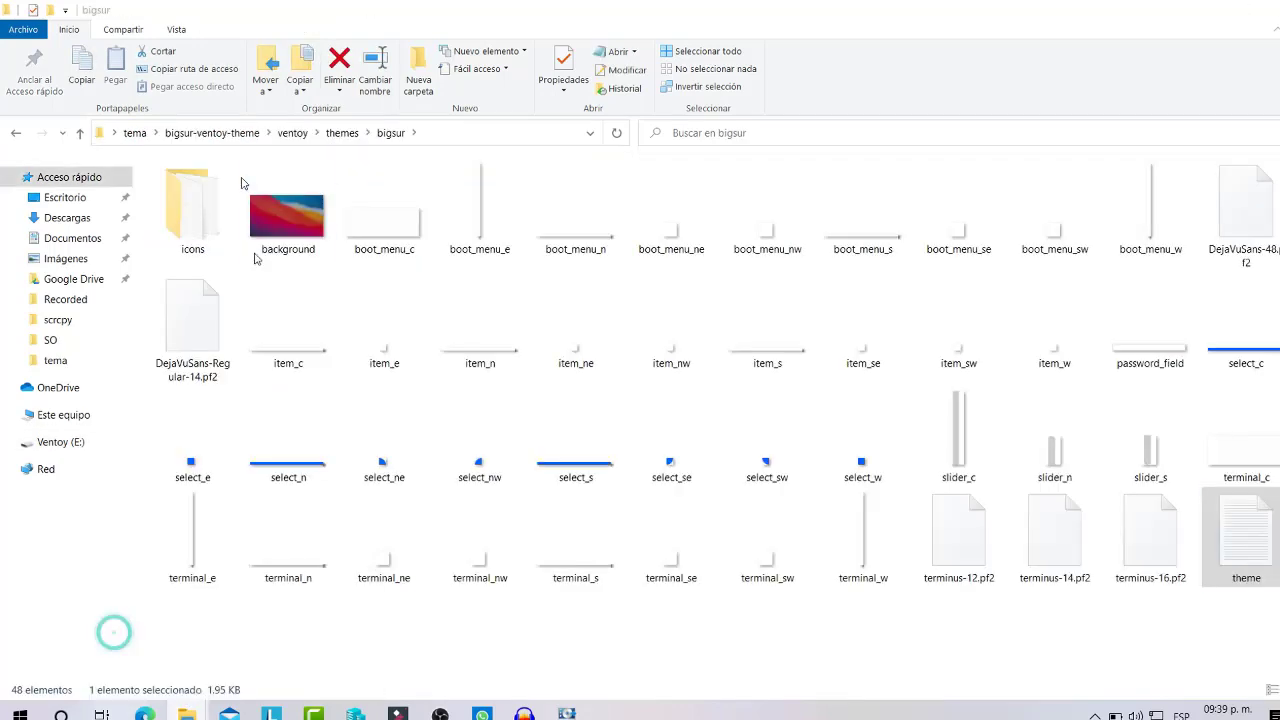
click(338, 136)
click(290, 135)
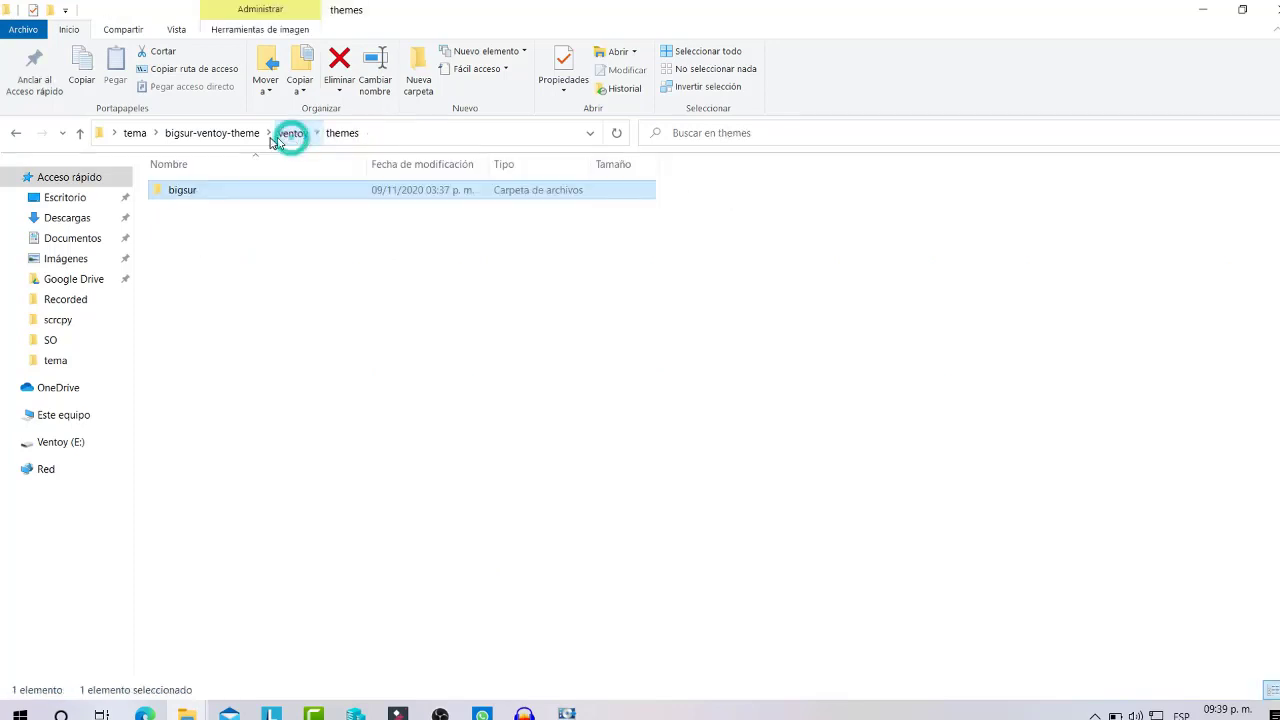
click(234, 140)
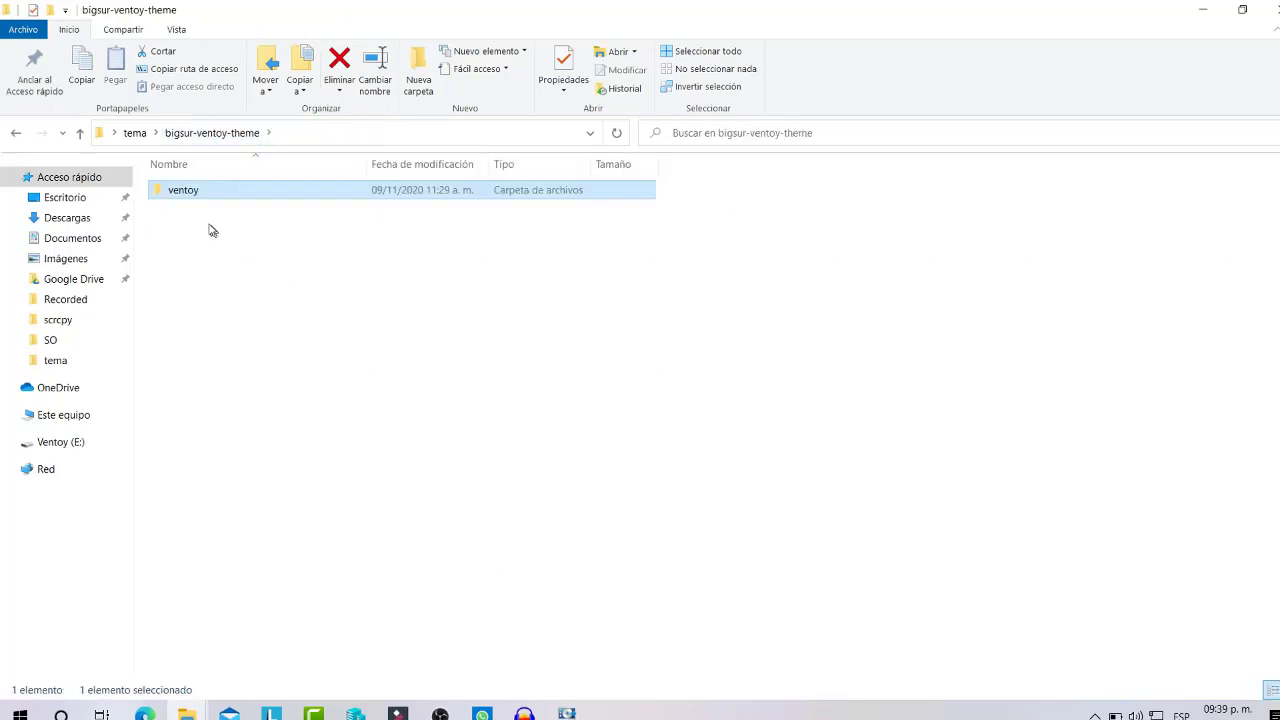
key(ctrl+c)
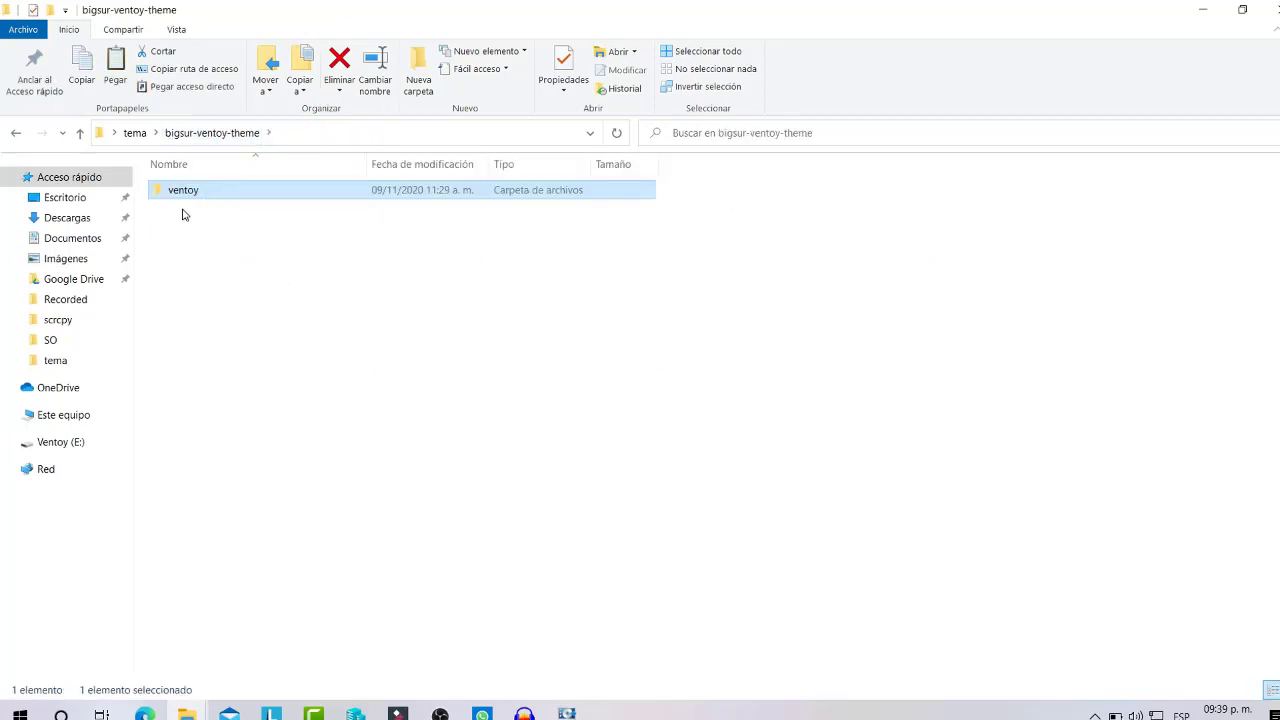
double_click(186, 191)
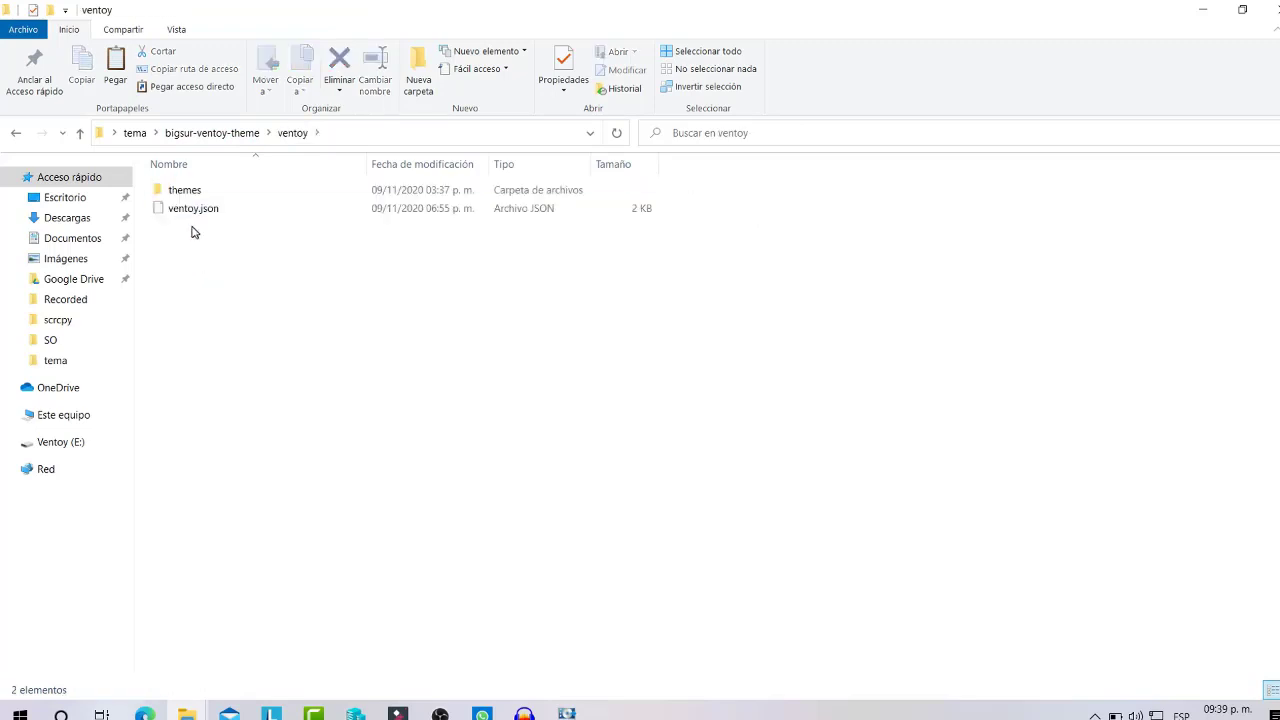
click(236, 133)
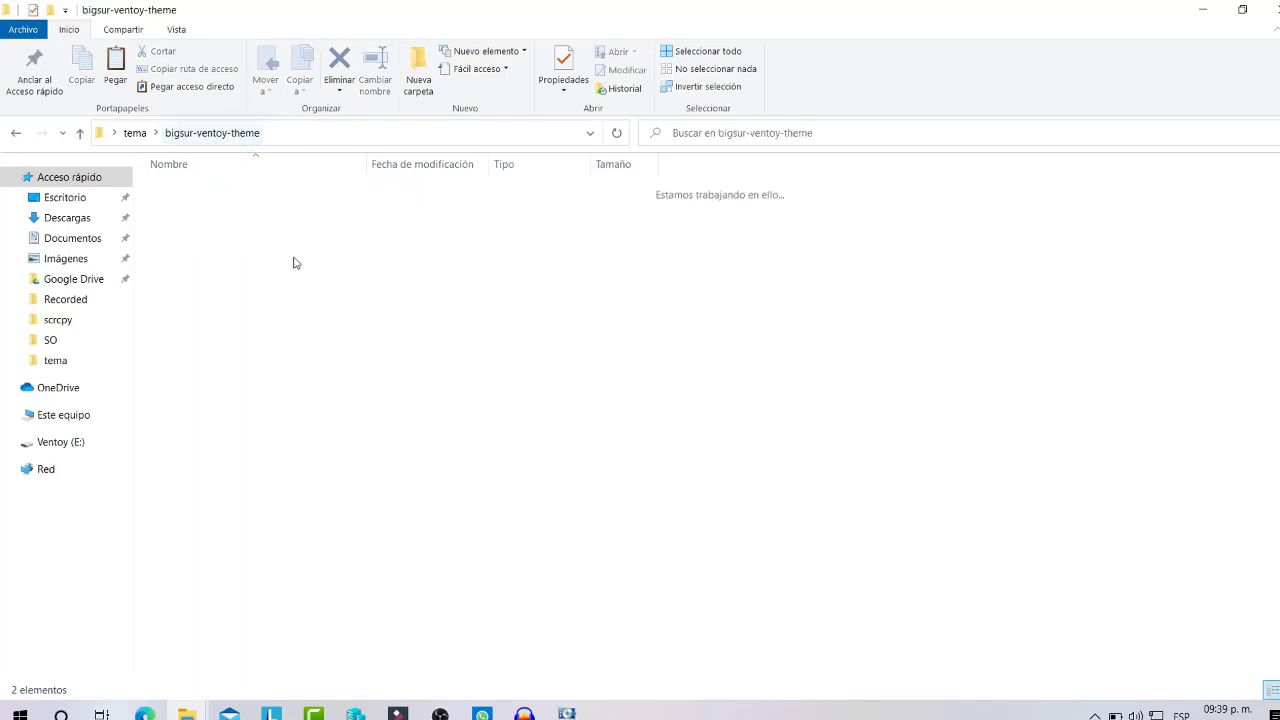
Paste the bigsur ventoy folder into the root of the Ventoy (E:) drive and open the copied folder
click(187, 712)
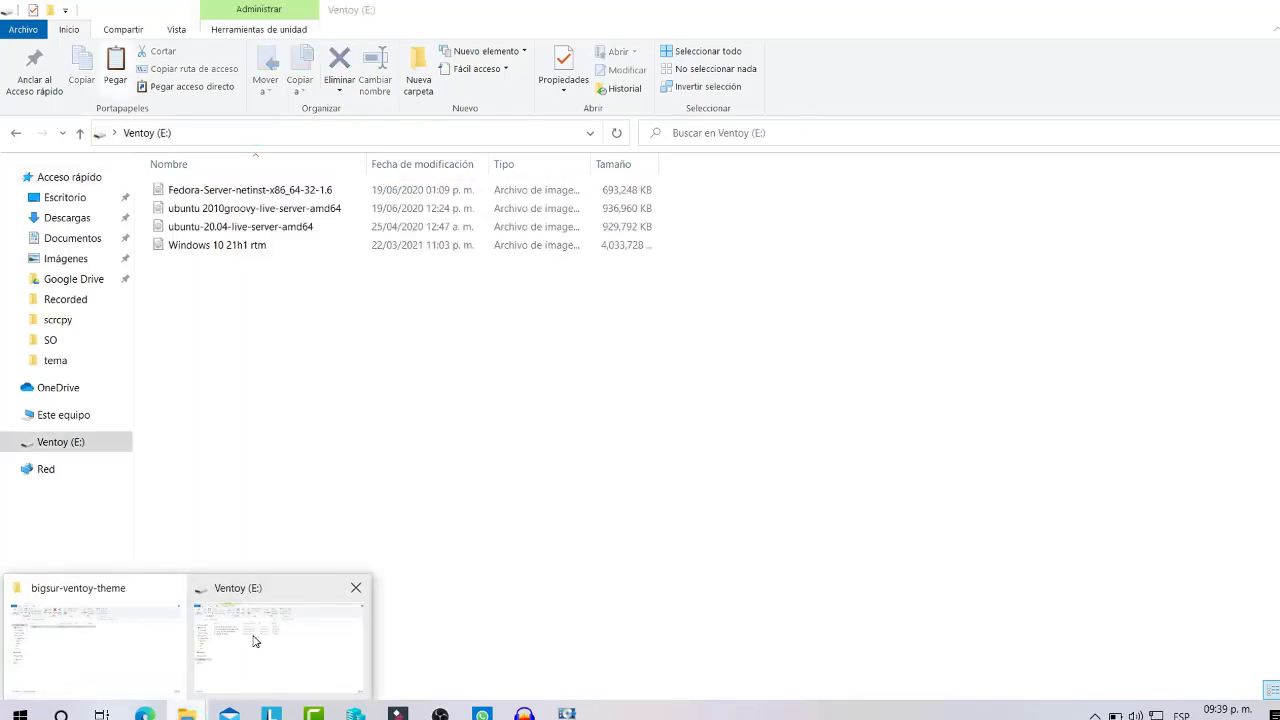
click(255, 641)
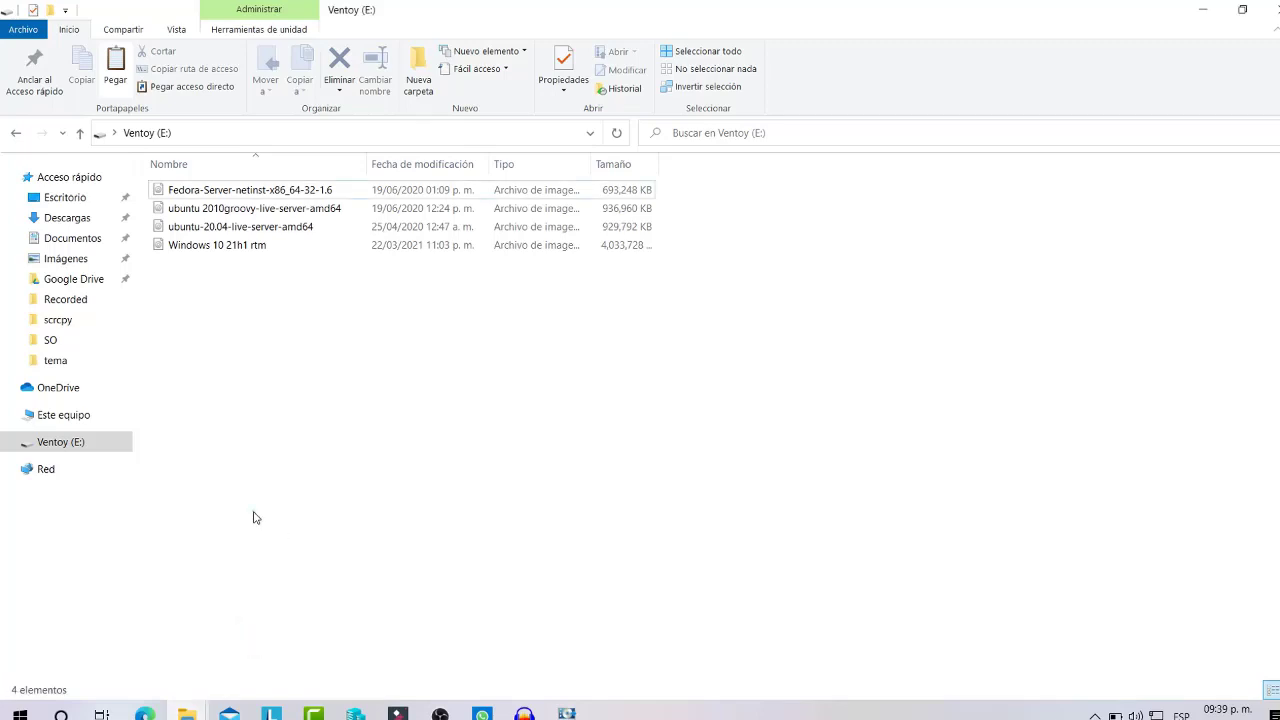
click(255, 517)
key(ctrl+v)
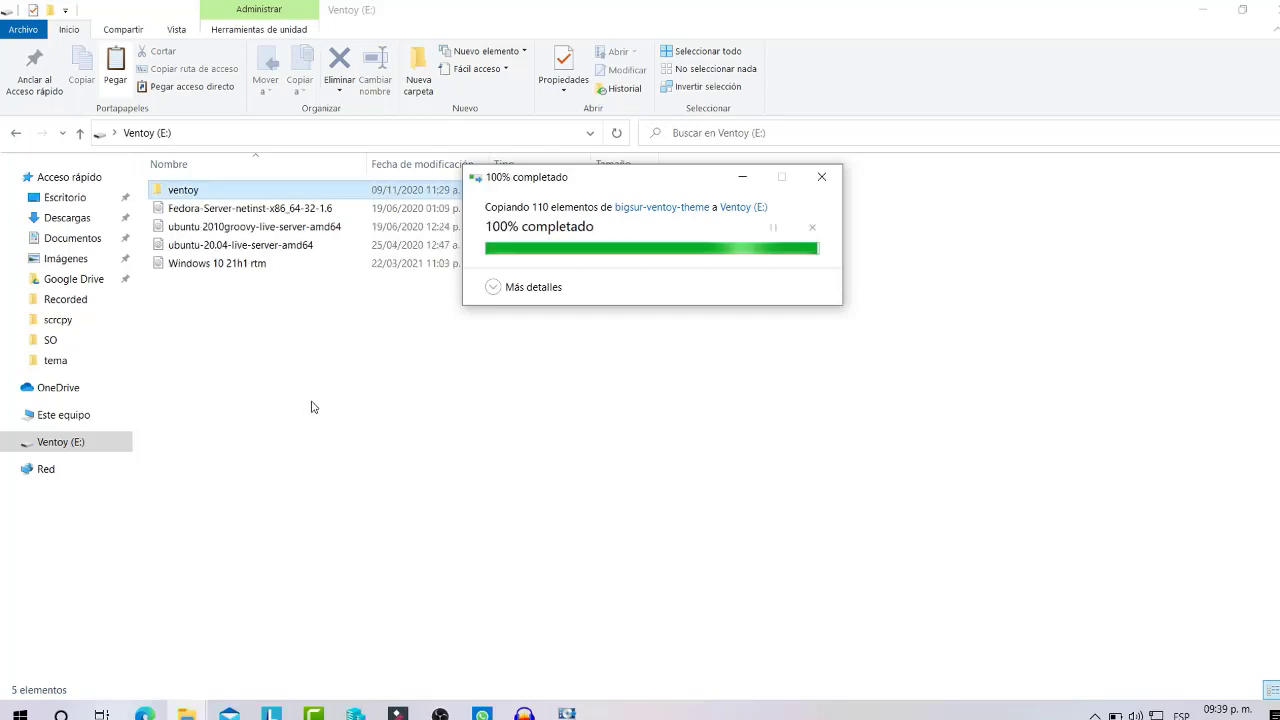
double_click(200, 191)
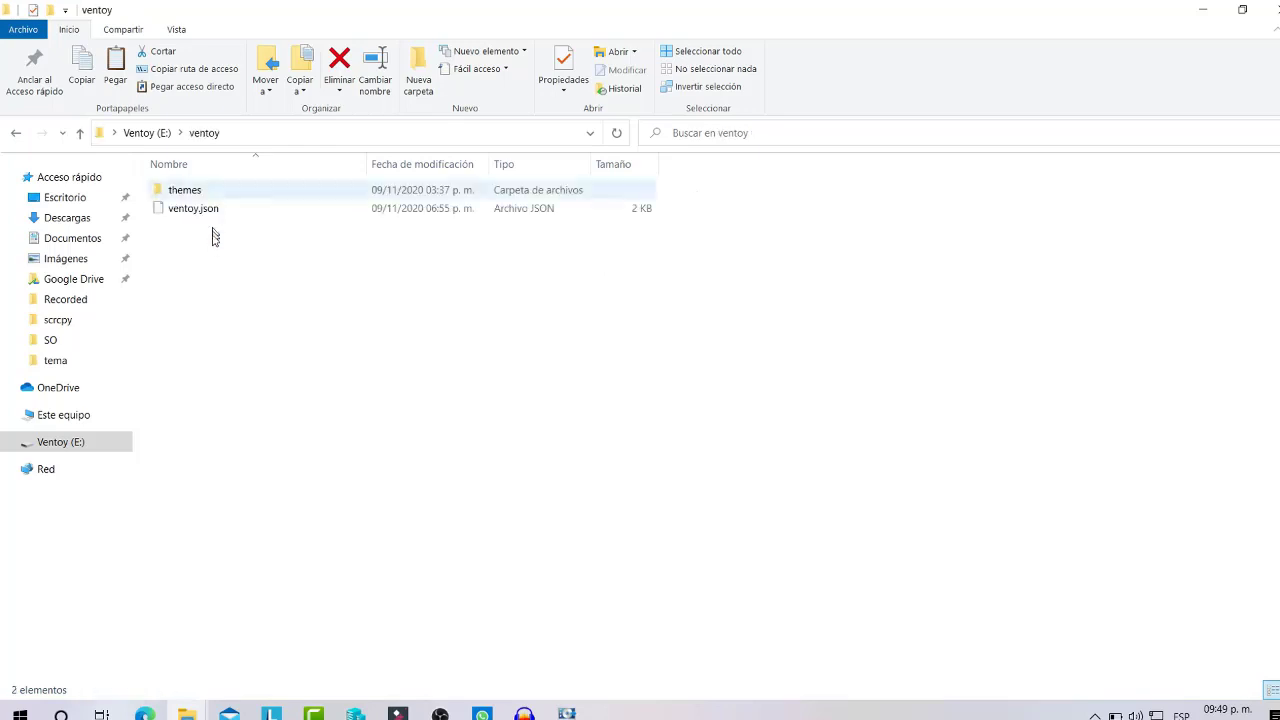
Check the themes folder inside the copied ventoy folder on the Ventoy (E:) drive and return to the ventoy folder
click(212, 237)
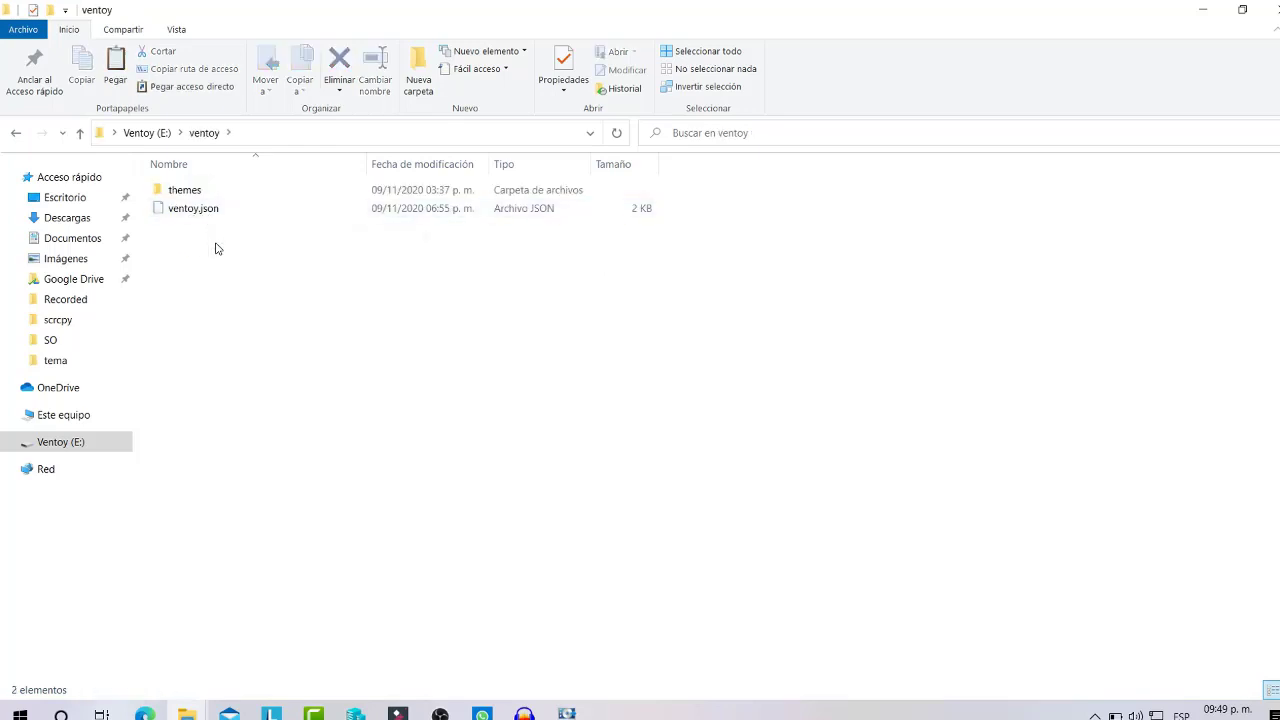
double_click(180, 191)
double_click(182, 192)
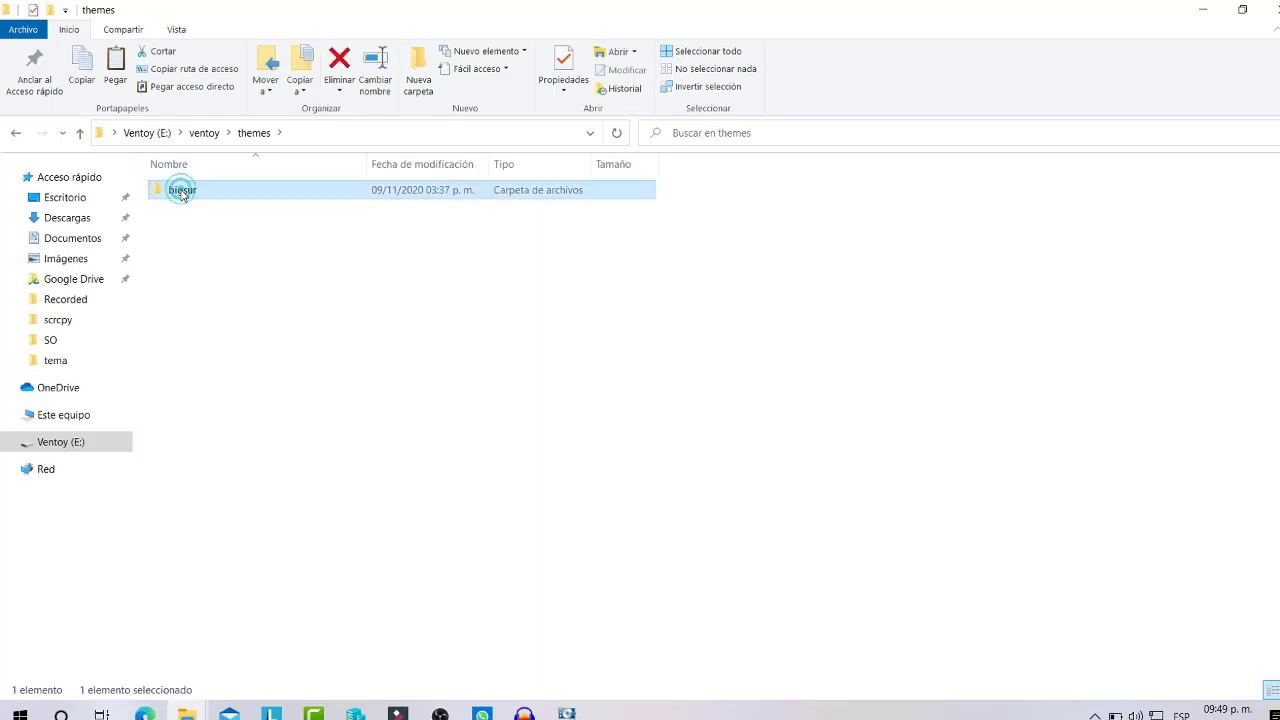
click(210, 134)
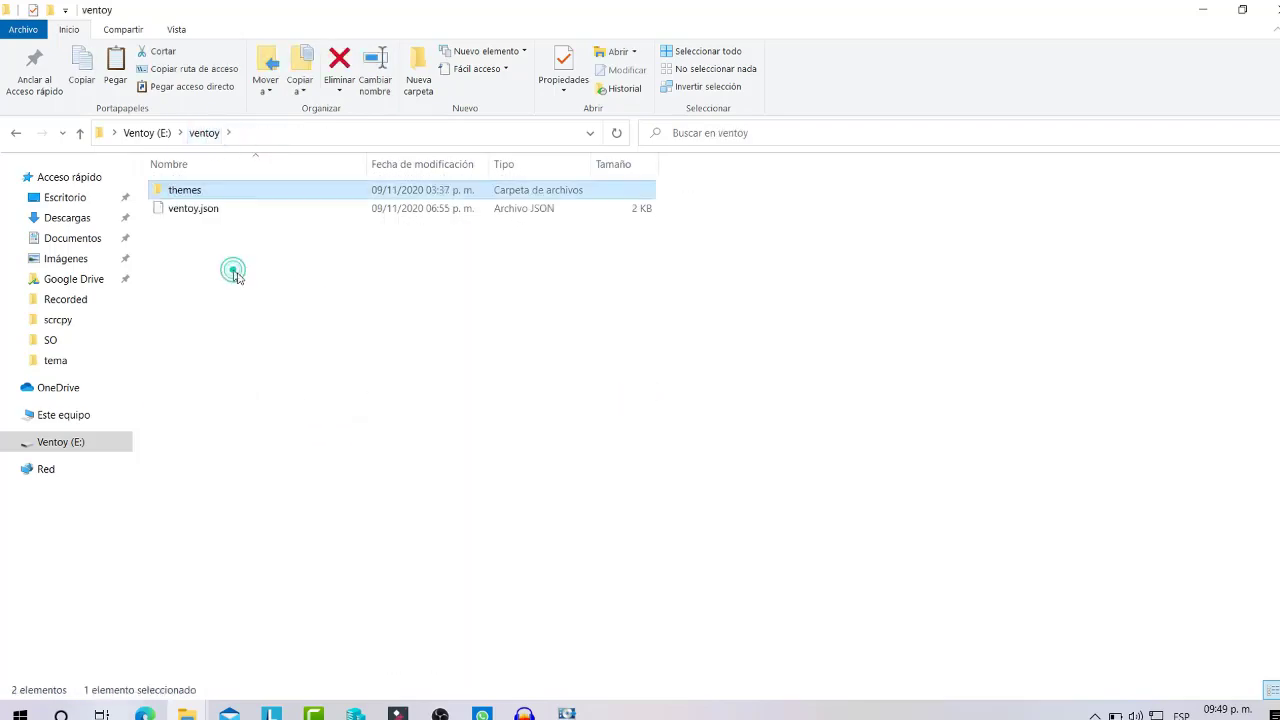
click(231, 269)
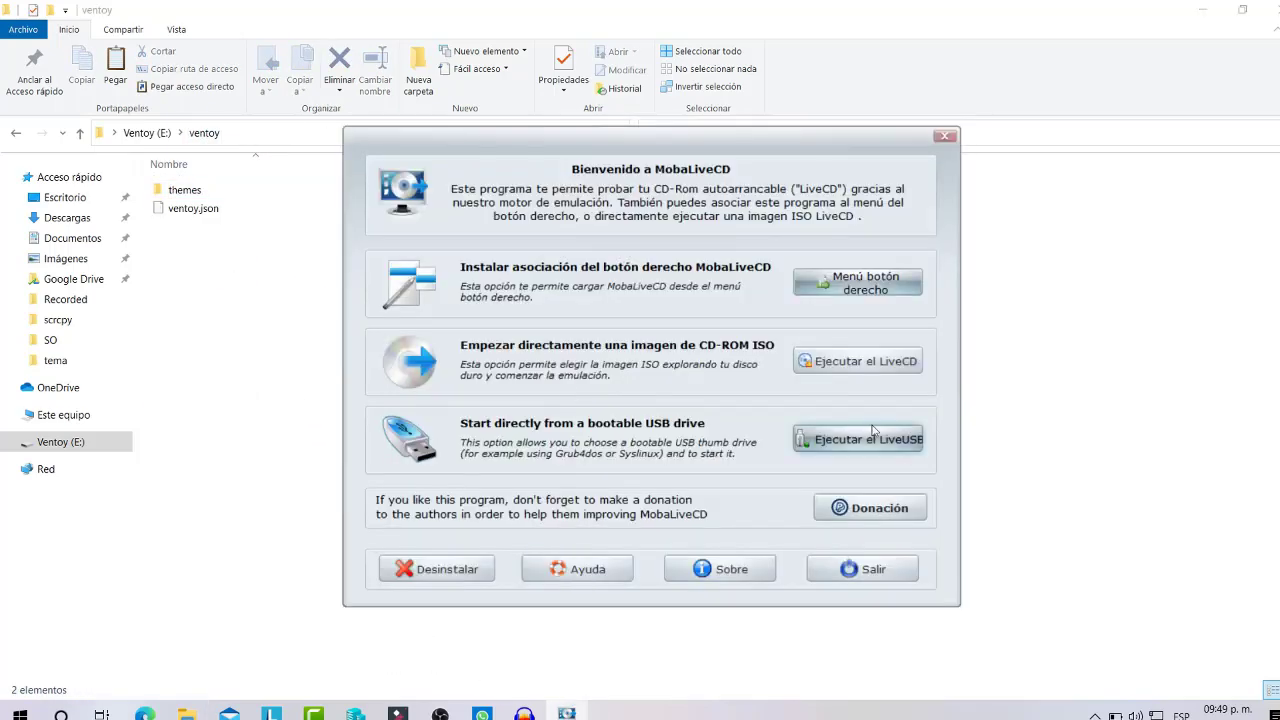
Switch to MobaLiveCD and boot the Ventoy USB drive with the LiveUSB option
click(848, 441)
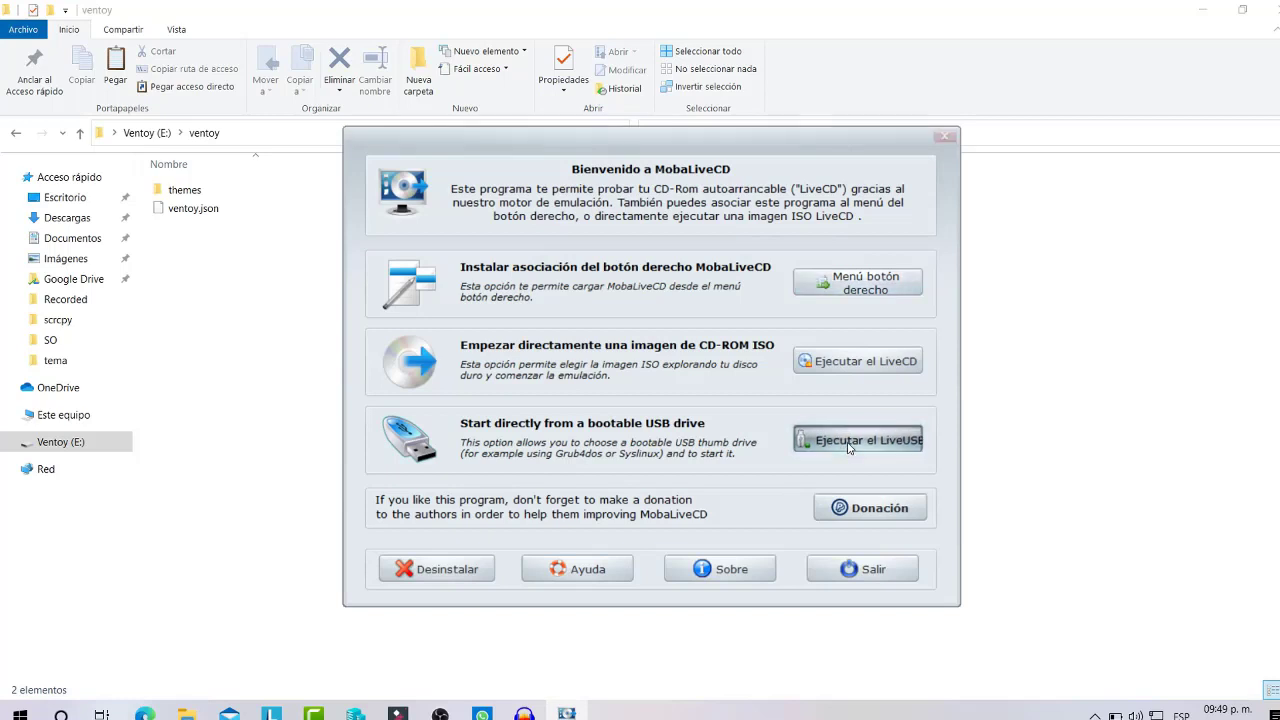
click(575, 420)
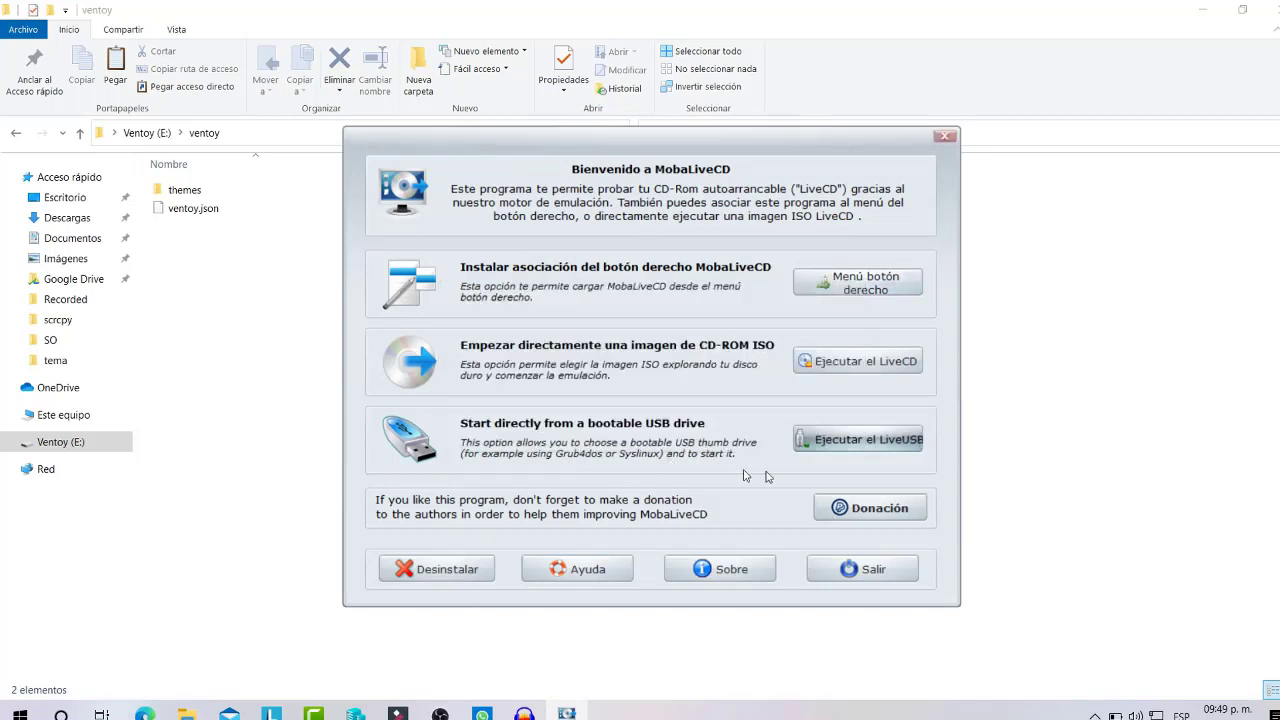
click(700, 397)
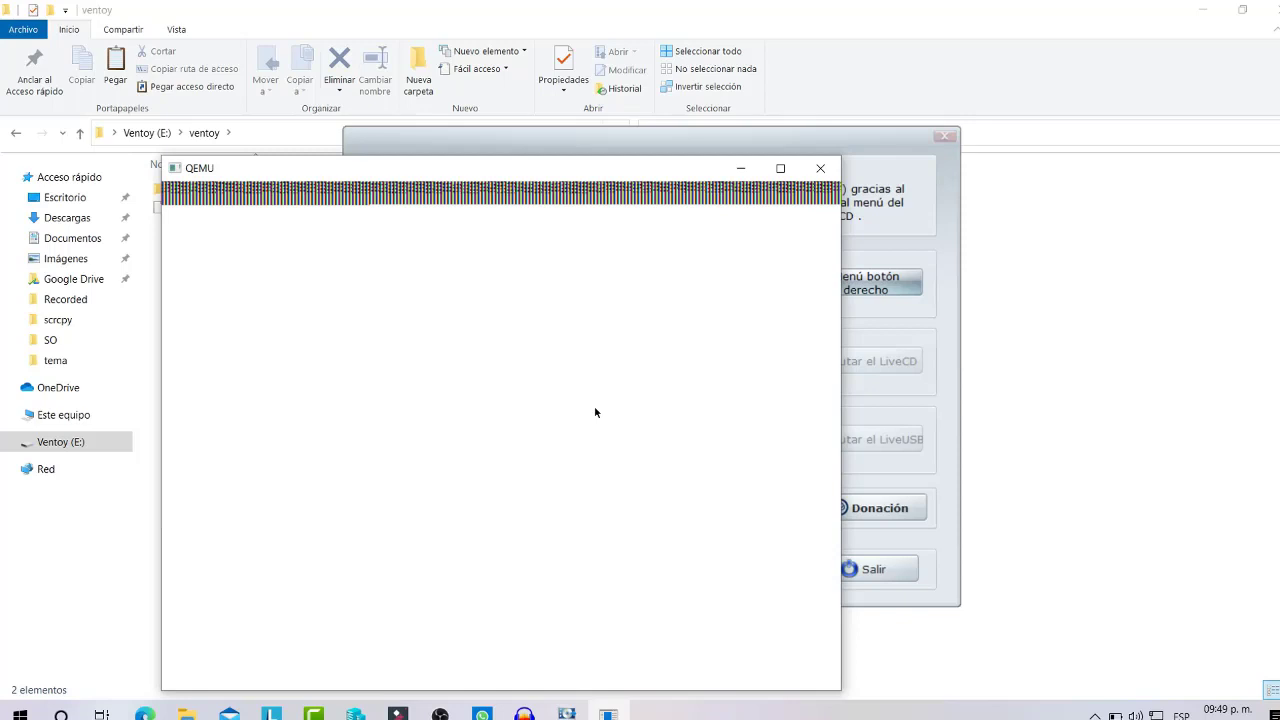
Browse the Ventoy boot menu down to Windows 10 21h1 rtm.iso and back up to the Fedora entry, then close the emulator
key(Down)
key(Down)
key(Down)
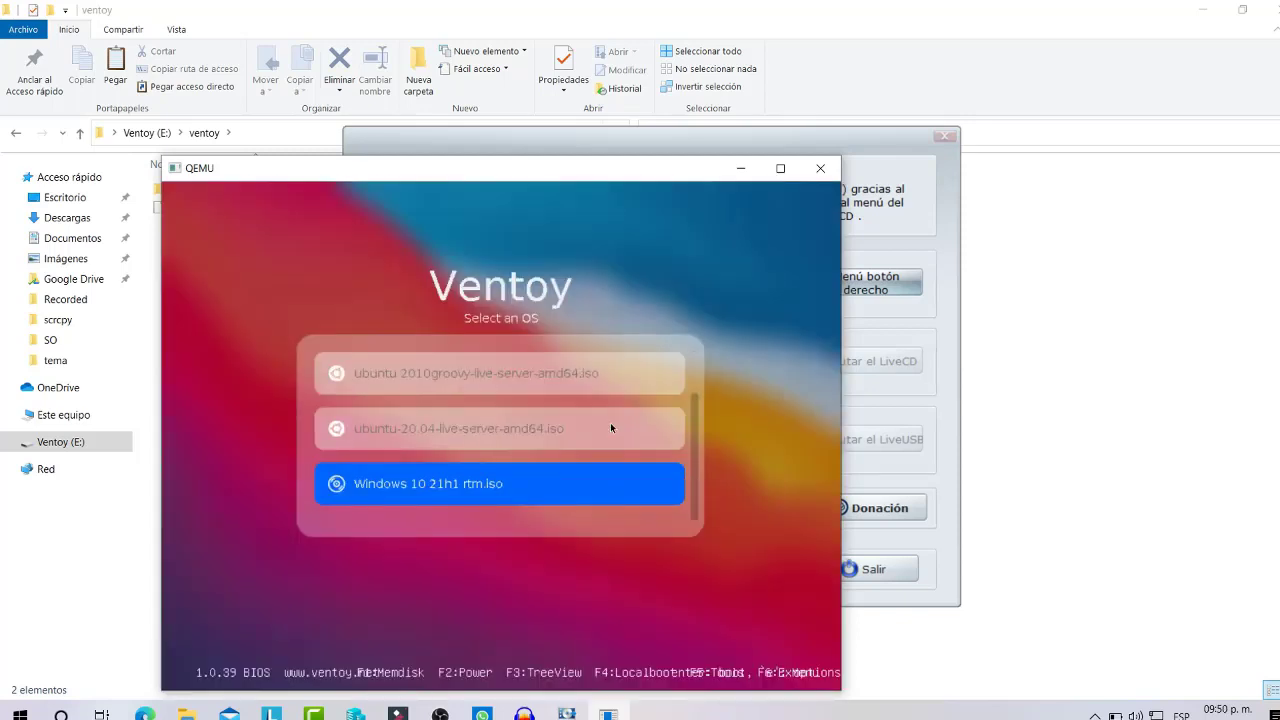
key(Up)
key(Up)
key(Up)
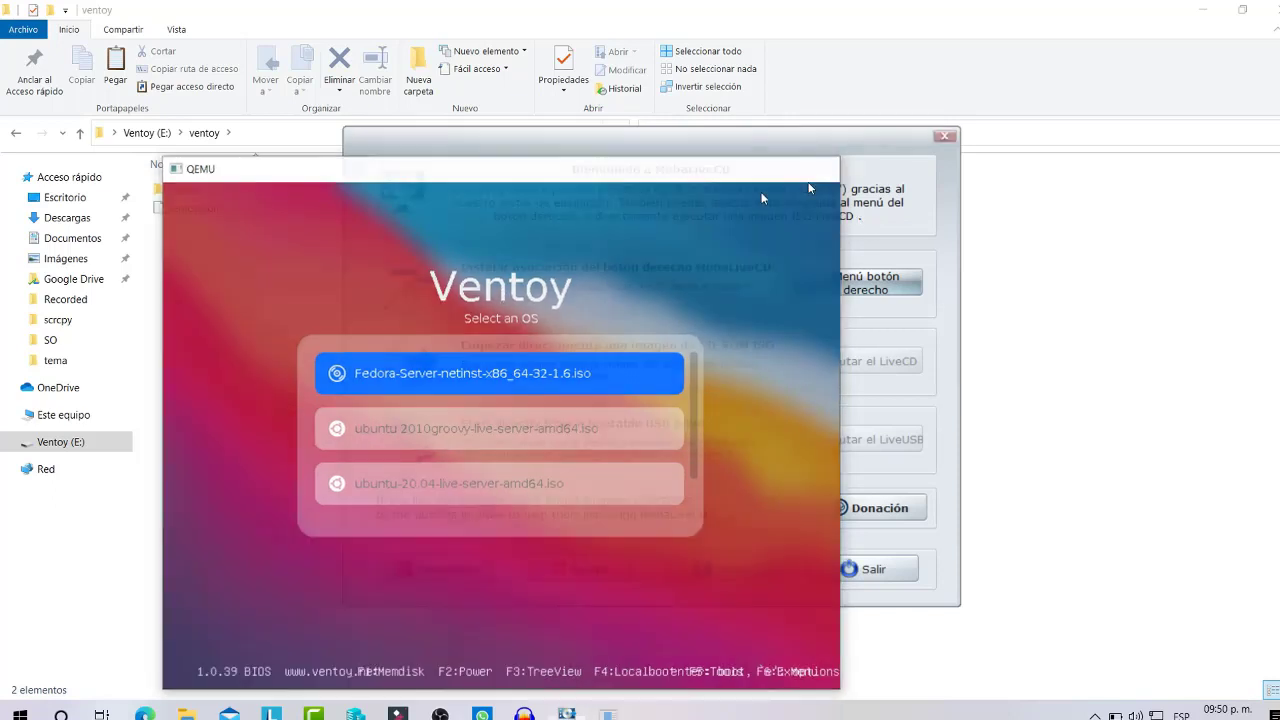
click(820, 168)
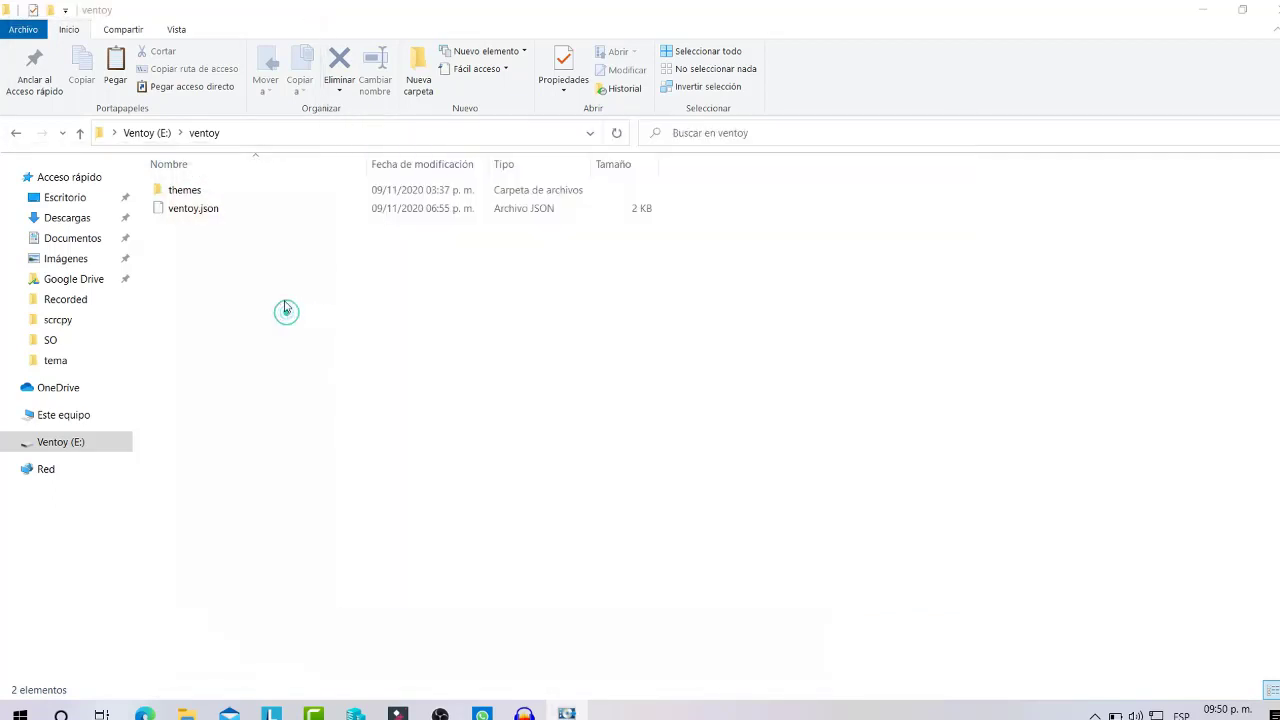
Open the theme text file from ventoy/themes/bigsur on the Ventoy (E:) drive in a maximized Notepad window
double_click(186, 197)
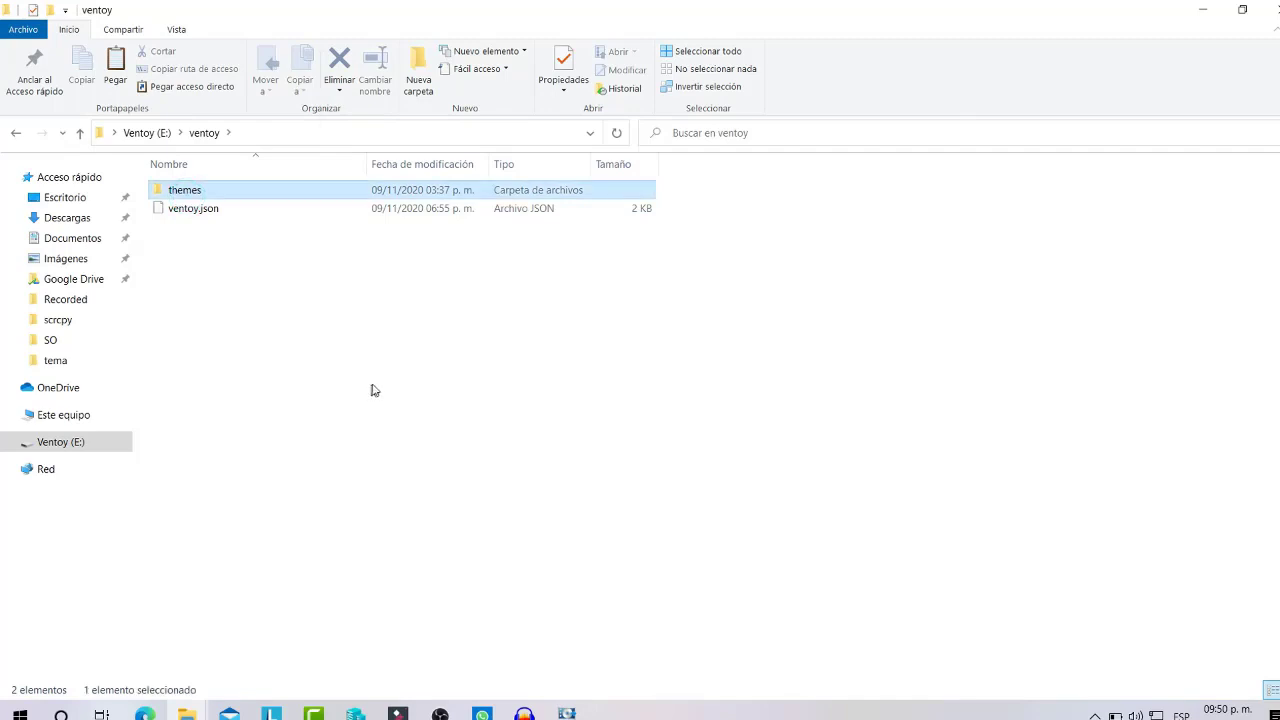
click(175, 187)
double_click(174, 188)
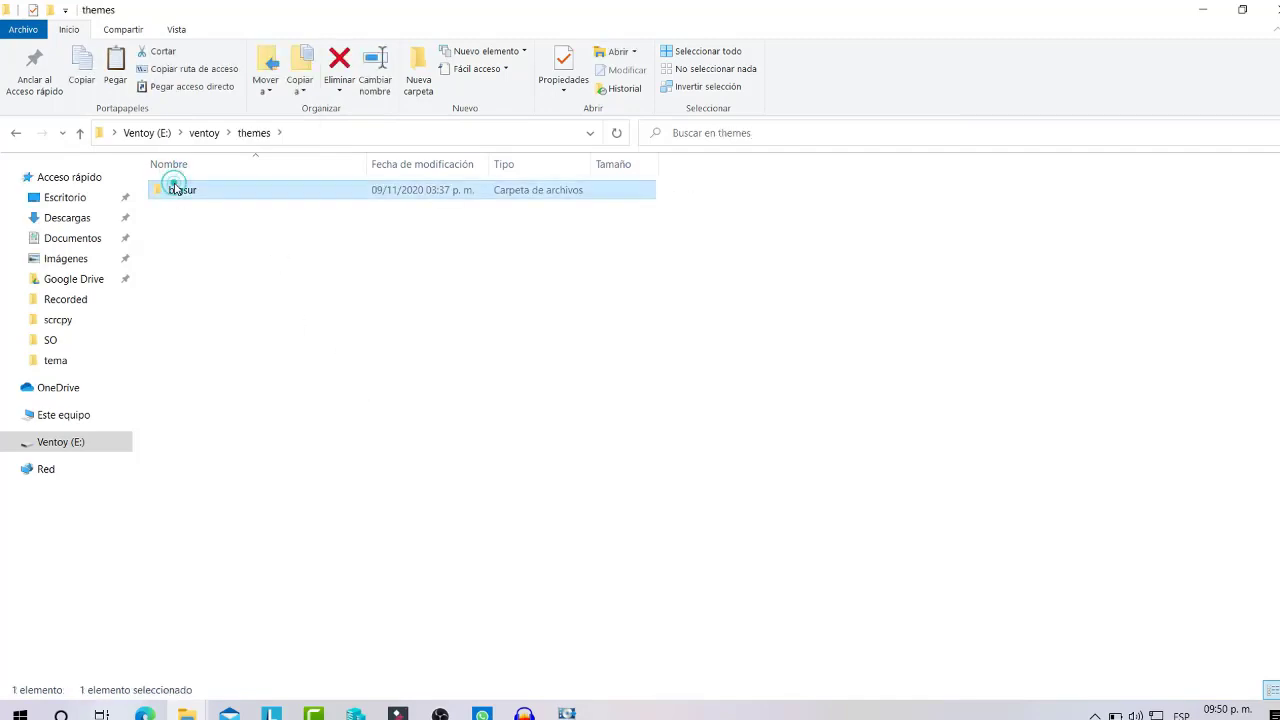
scroll(414, 330, down, 8)
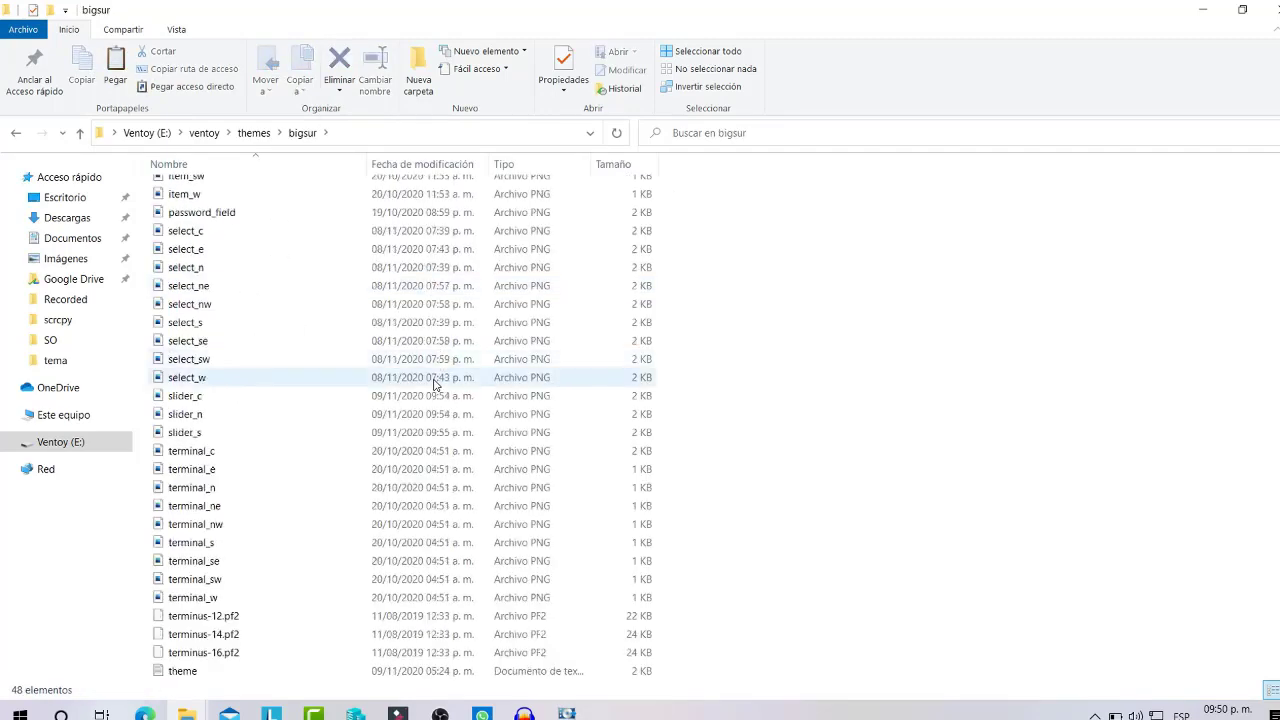
double_click(184, 671)
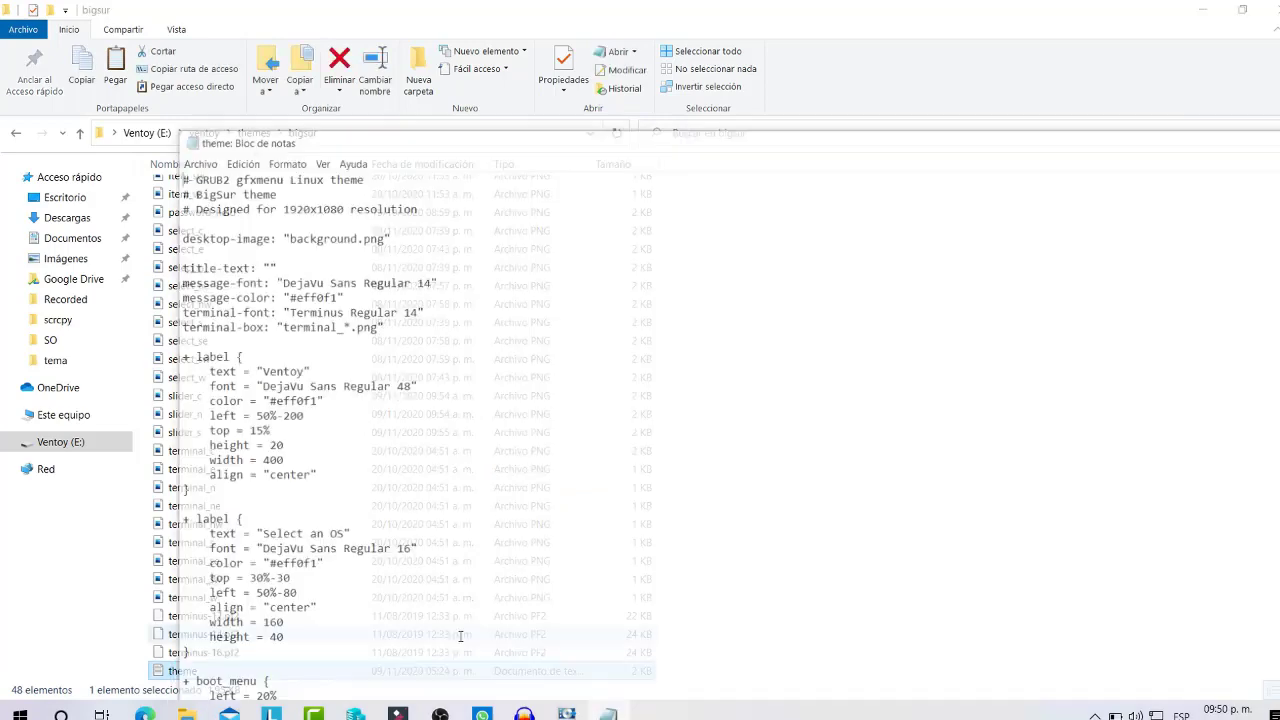
double_click(579, 141)
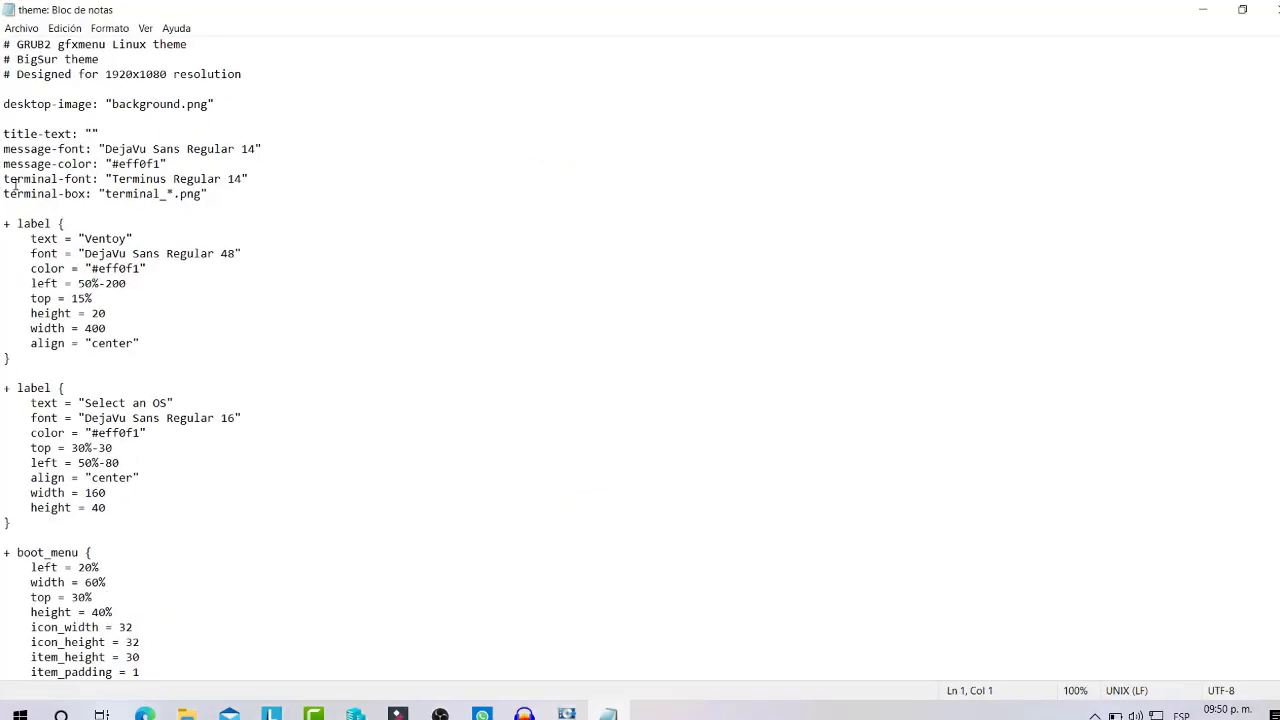
Replace the "Ventoy" text in the first label block with the channel's title in capital letters
click(124, 238)
key(BackSpace)
key(BackSpace)
key(BackSpace)
key(BackSpace)
key(BackSpace)
key(BackSpace)
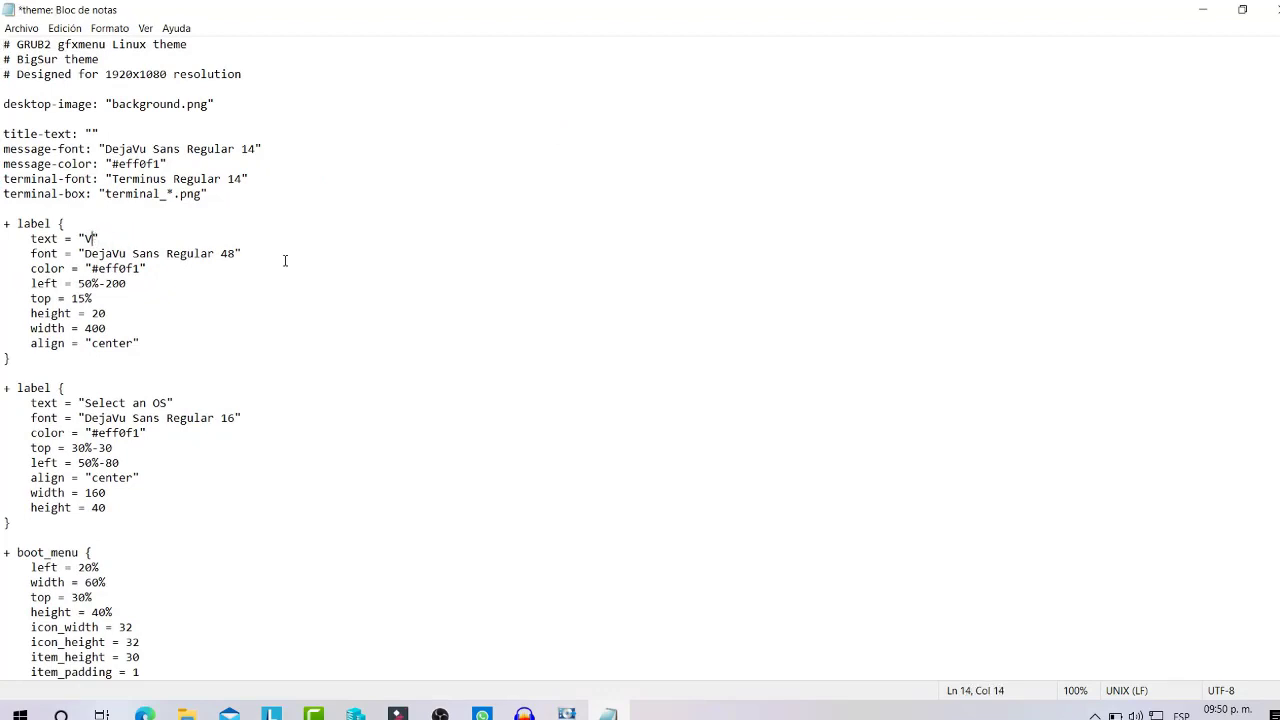
text(el Linux)
key(BackSpace)
key(BackSpace)
key(BackSpace)
key(BackSpace)
key(BackSpace)
key(BackSpace)
key(BackSpace)
key(BackSpace)
key(Caps_Lock)
text(EL CANAL DE )
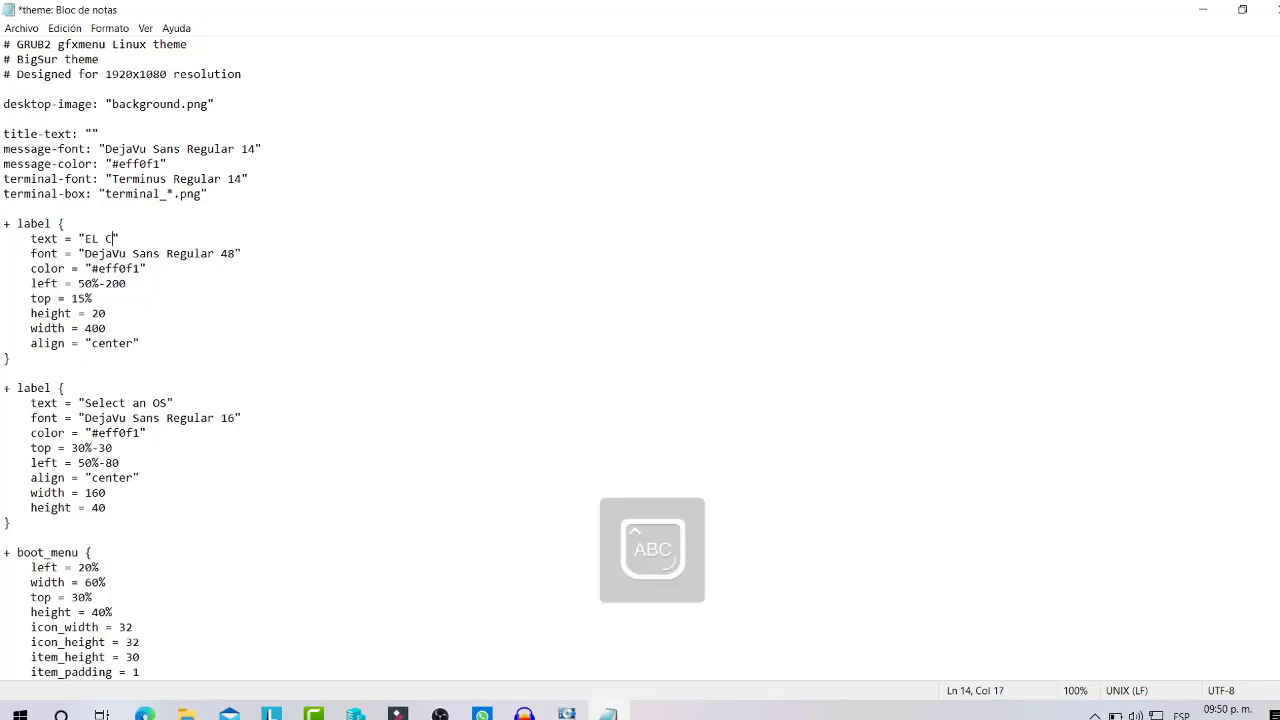
text(DANNY)
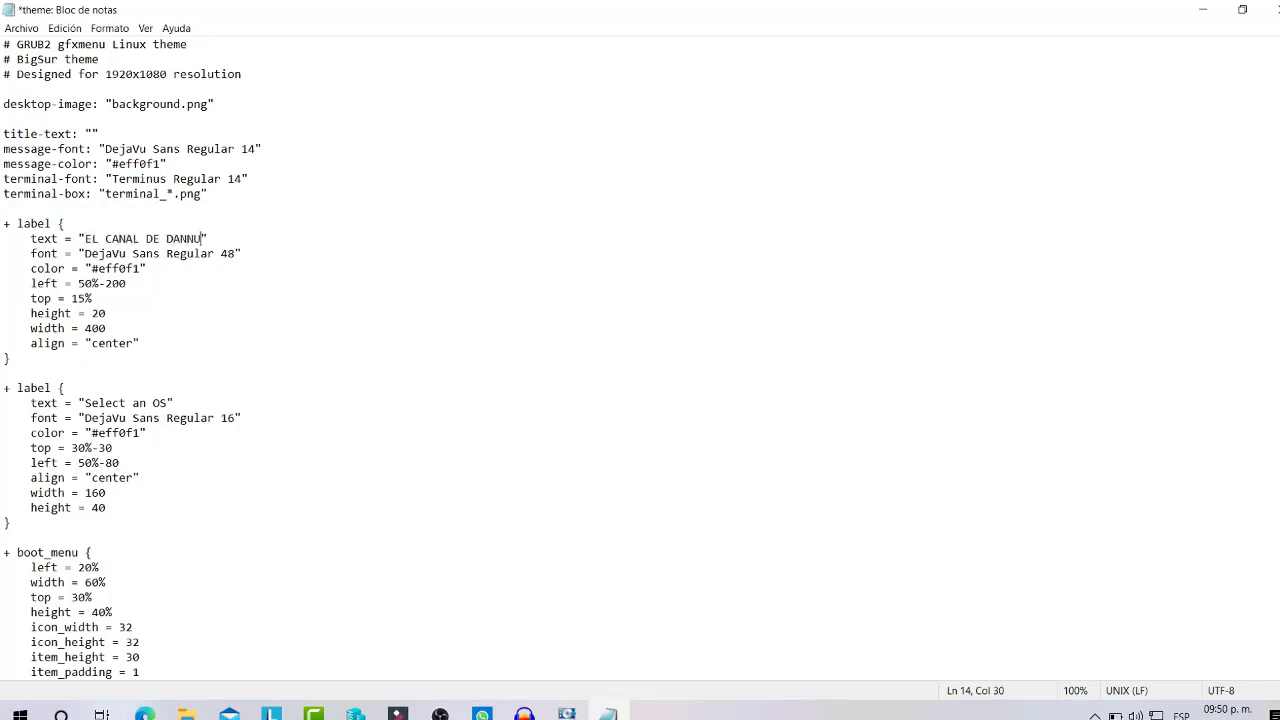
Set the first label's DejaVu Sans Regular font size to 70 and save the theme file
click(236, 253)
key(BackSpace)
key(BackSpace)
text(70)
click(21, 28)
click(70, 95)
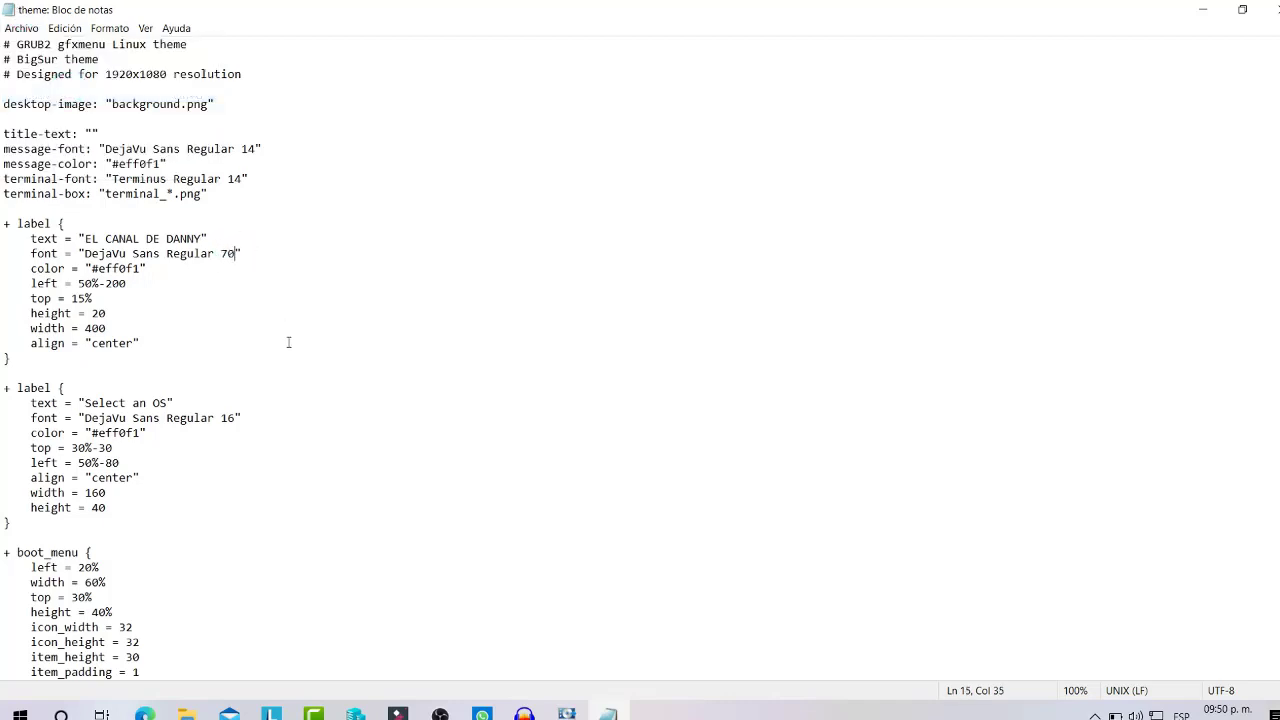
Replace the "Select an OS" text in the second label block with "SELECCIONA TU SISTEMA"
click(166, 403)
key(BackSpace)
key(BackSpace)
key(BackSpace)
key(BackSpace)
key(BackSpace)
key(BackSpace)
key(BackSpace)
key(BackSpace)
key(BackSpace)
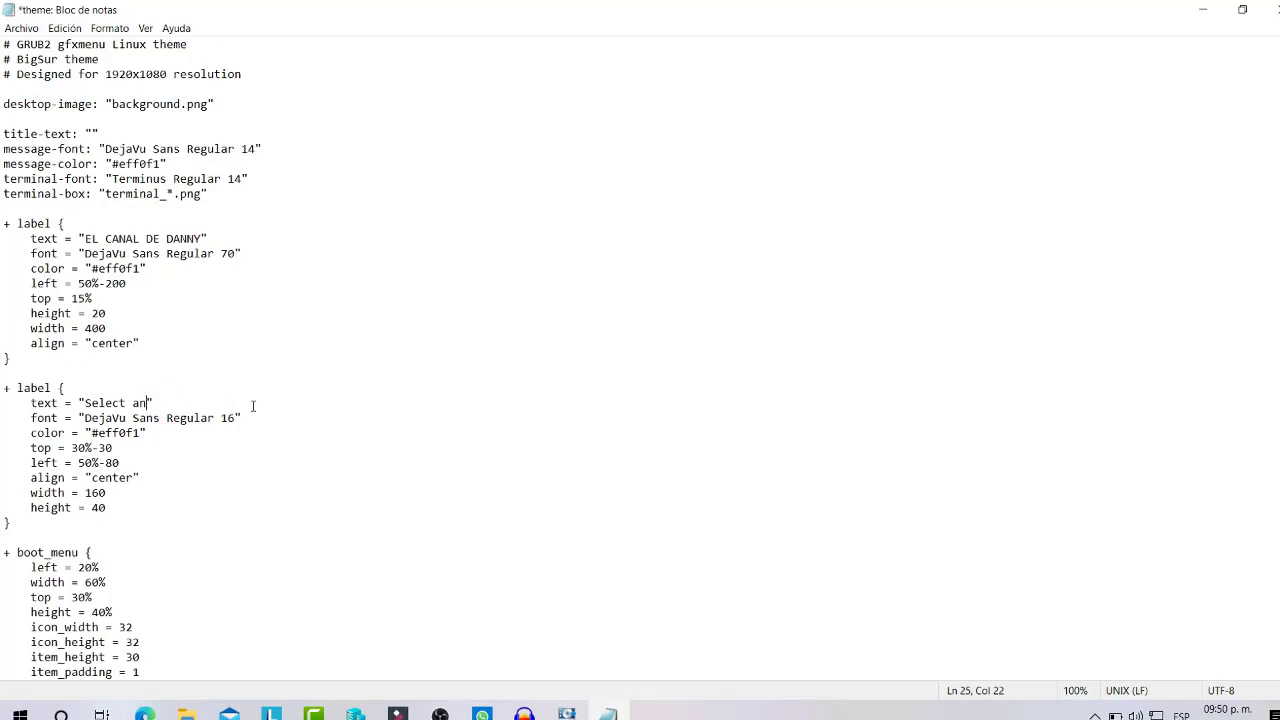
key(BackSpace)
key(BackSpace)
key(BackSpace)
text(SELECCIONA TU SISTEMA)
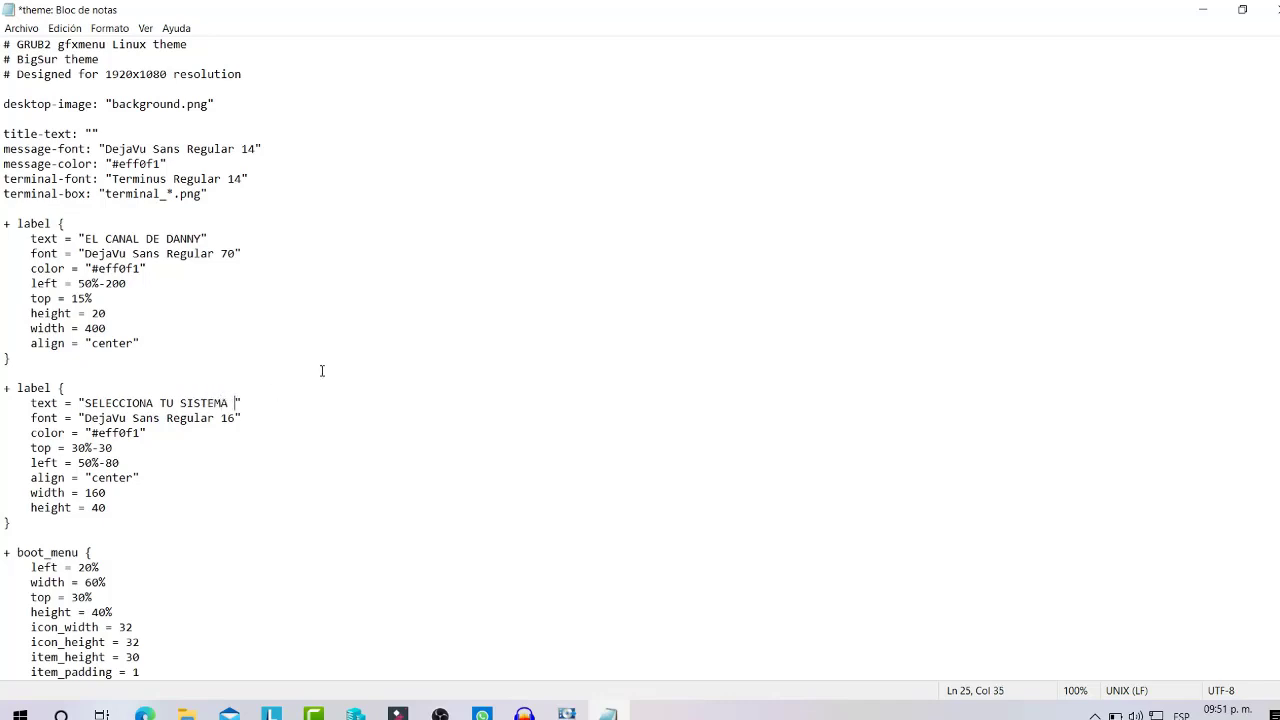
Review the boot_menu, progress_bar and hbox blocks of the theme file and the desktop-image line near its beginning
scroll(322, 371, down, 5)
scroll(322, 371, down, 1)
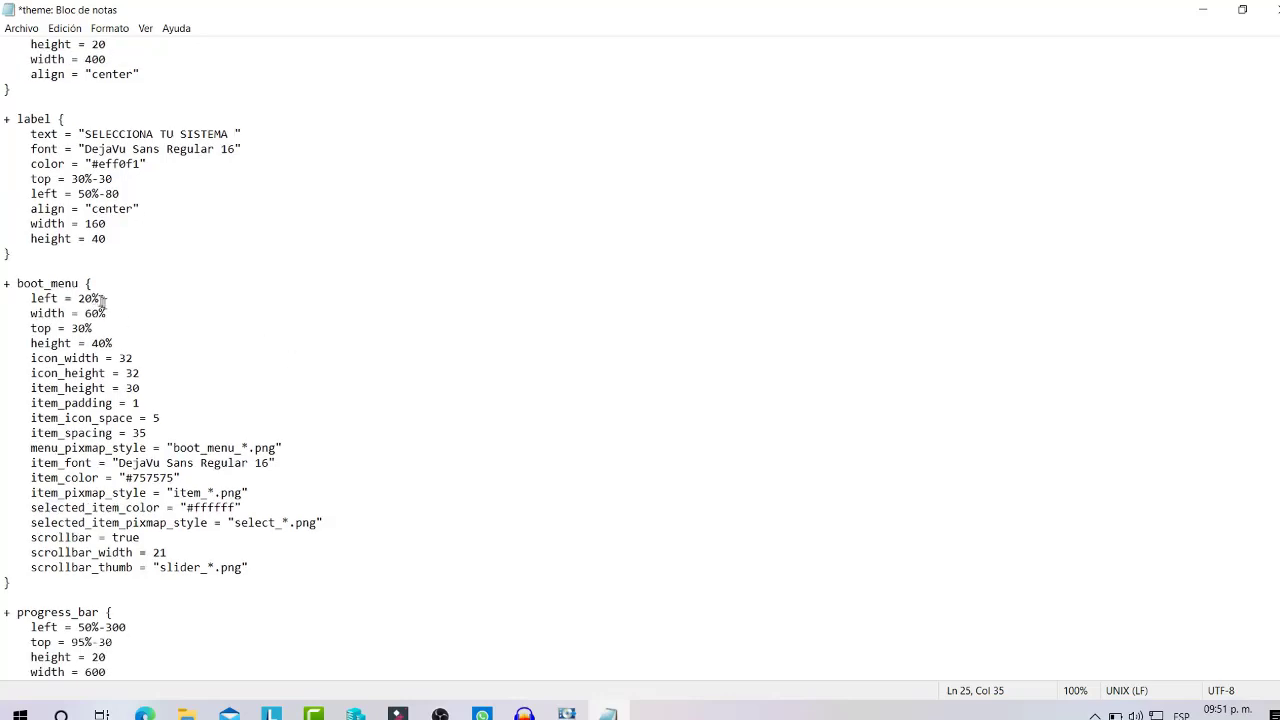
scroll(118, 323, down, 7)
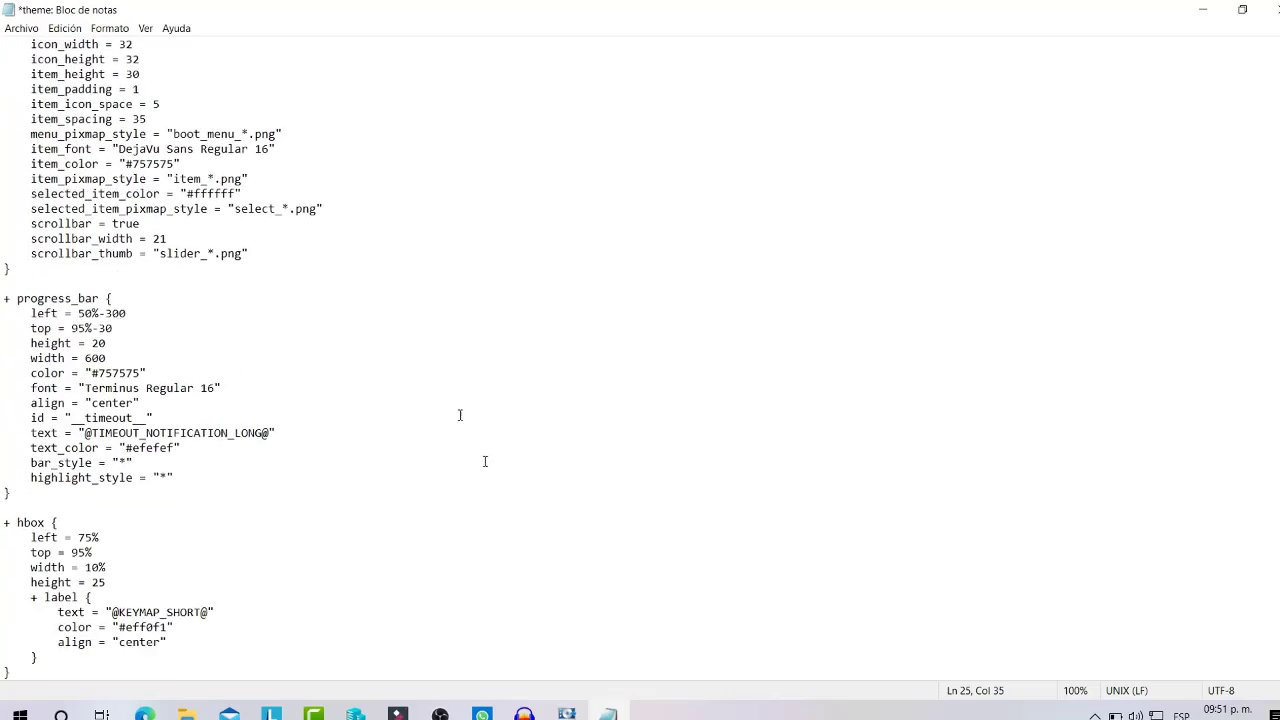
scroll(372, 366, down, 6)
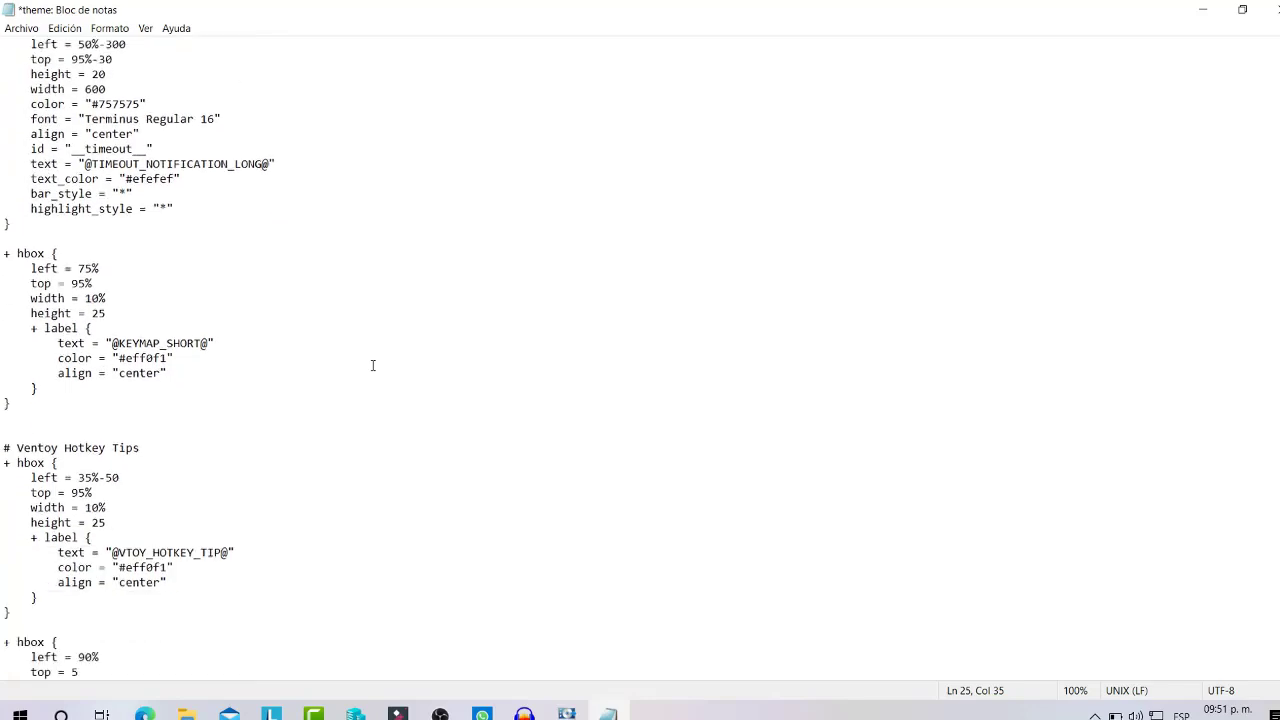
scroll(372, 366, down, 3)
scroll(372, 366, up, 20)
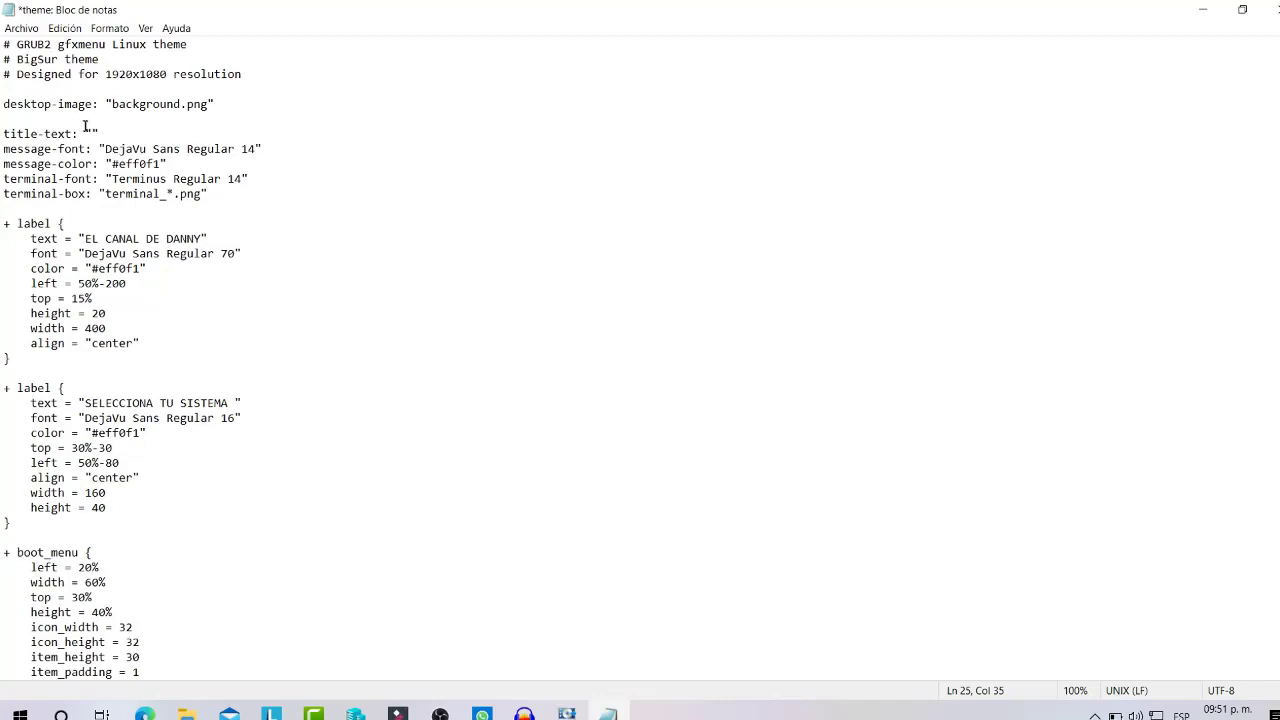
triple_click(18, 108)
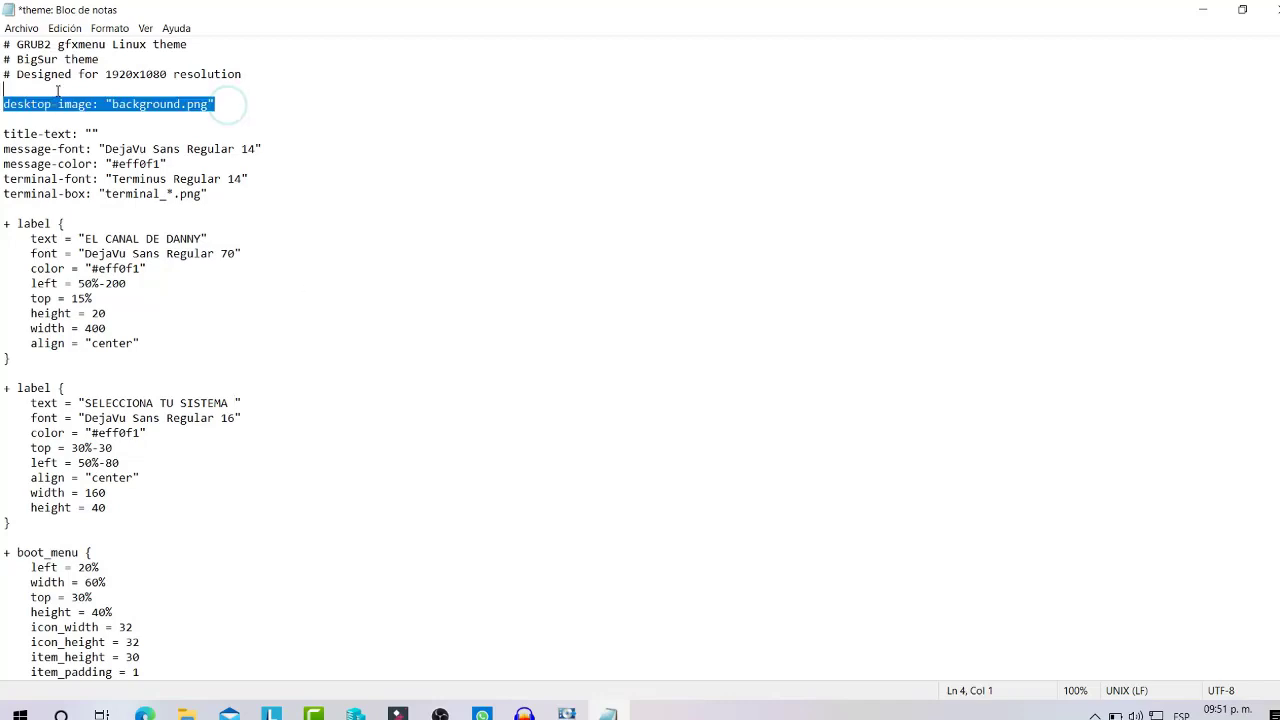
click(225, 110)
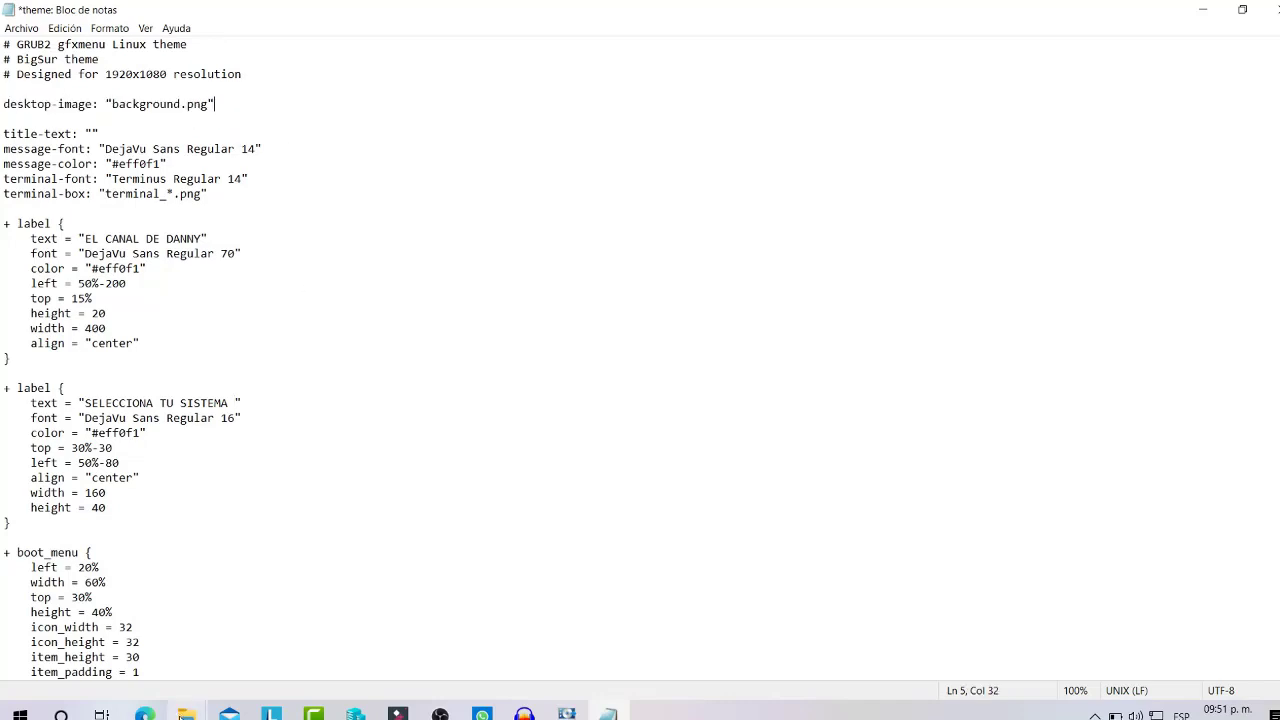
Copy the logo JPG image from the tema folder into ventoy/themes/bigsur on the Ventoy (E:) drive and return to the theme file in Notepad
mouse_move(186, 714)
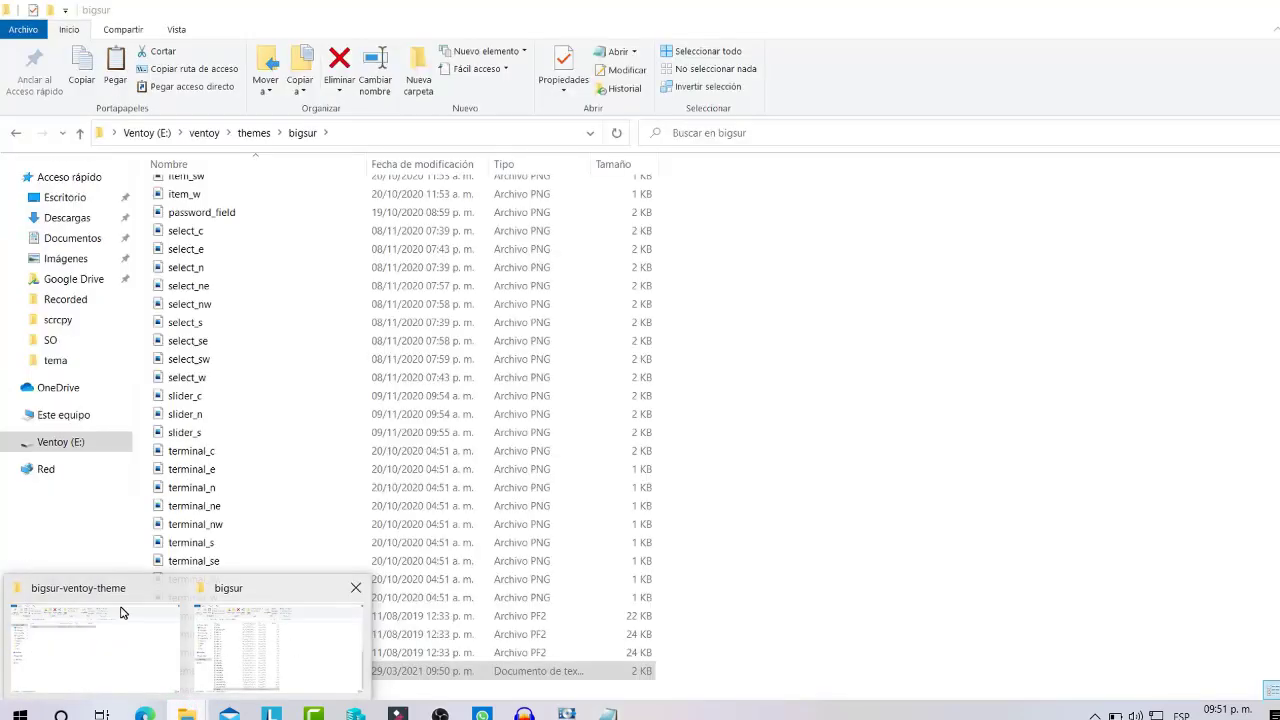
click(117, 610)
click(137, 133)
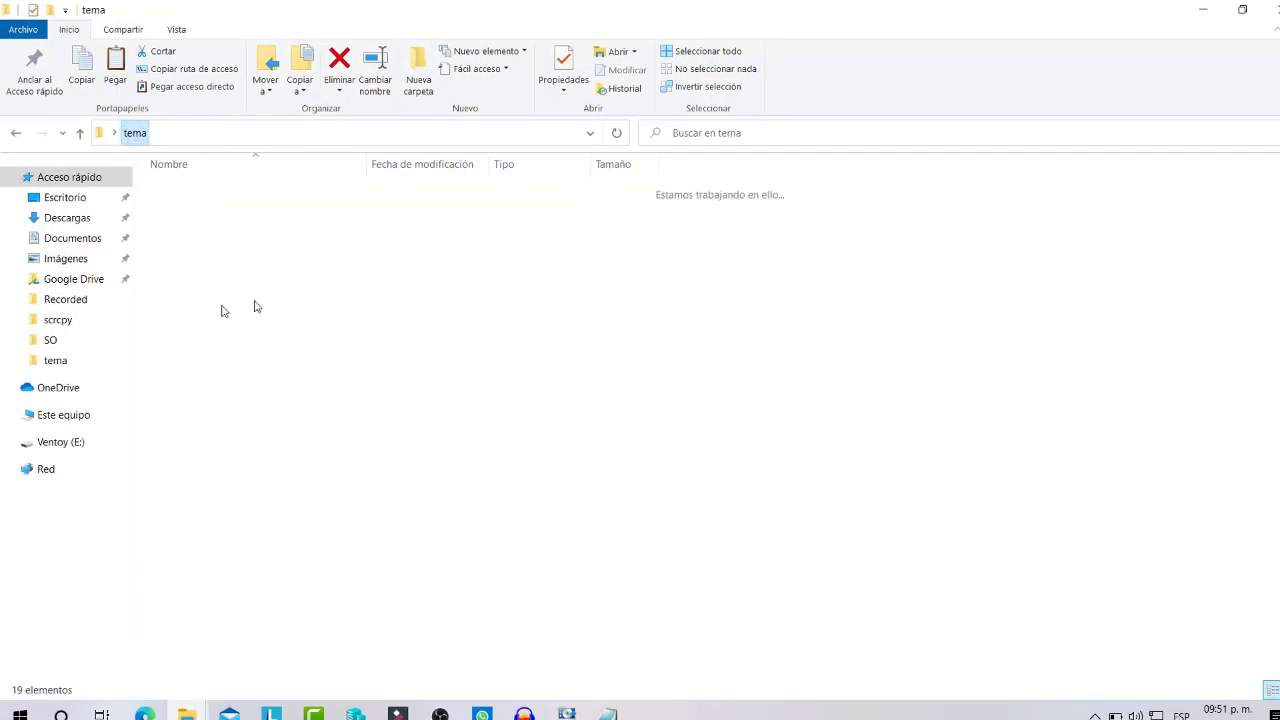
double_click(200, 299)
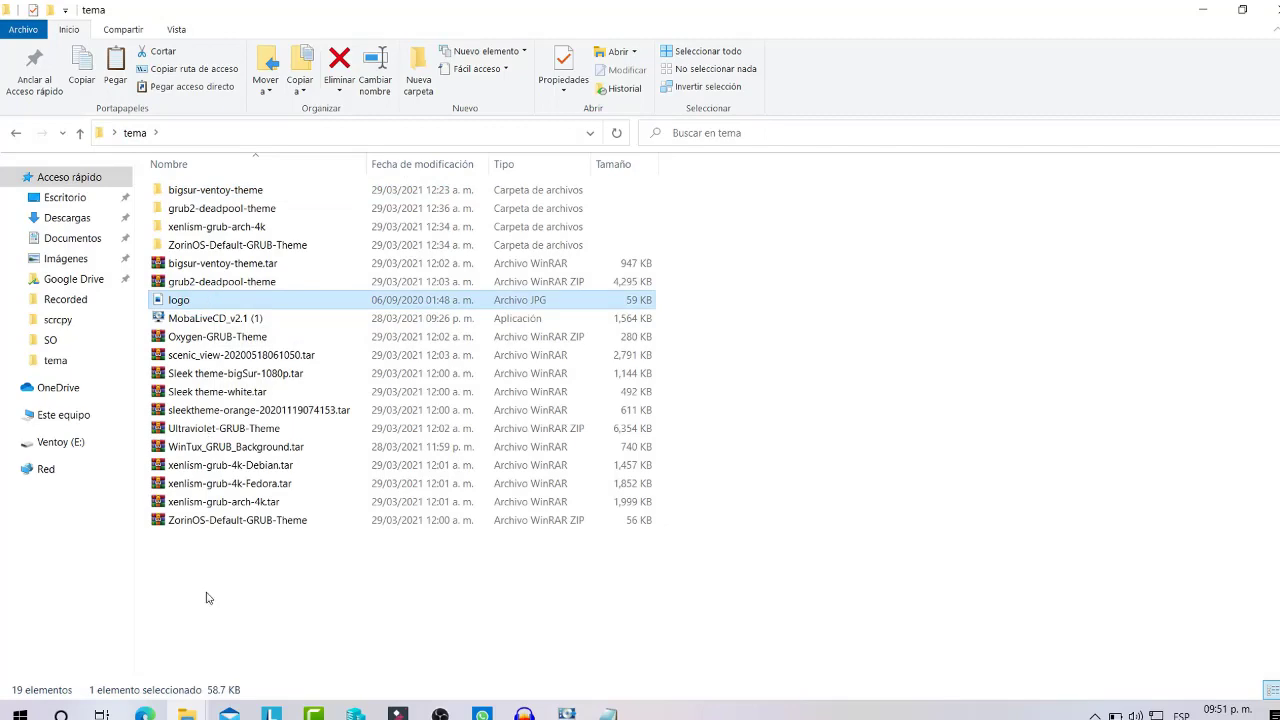
mouse_move(186, 714)
click(278, 660)
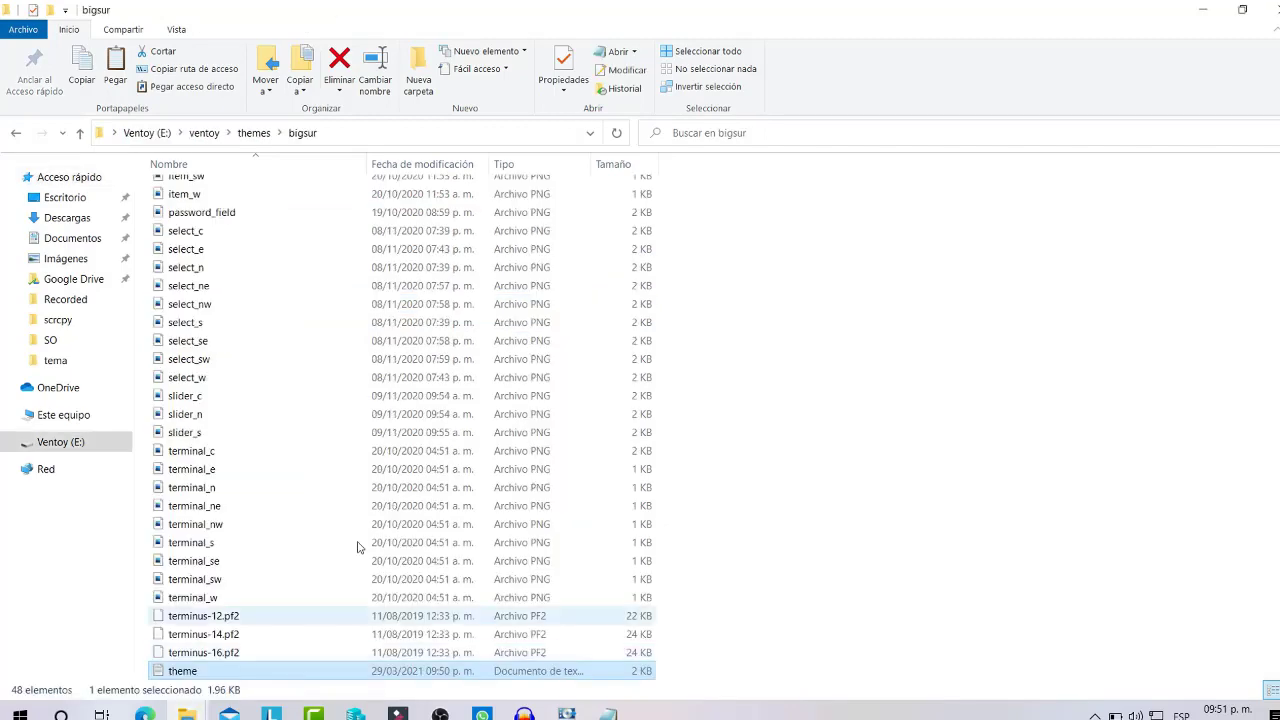
scroll(820, 500, up, 5)
key(ctrl+v)
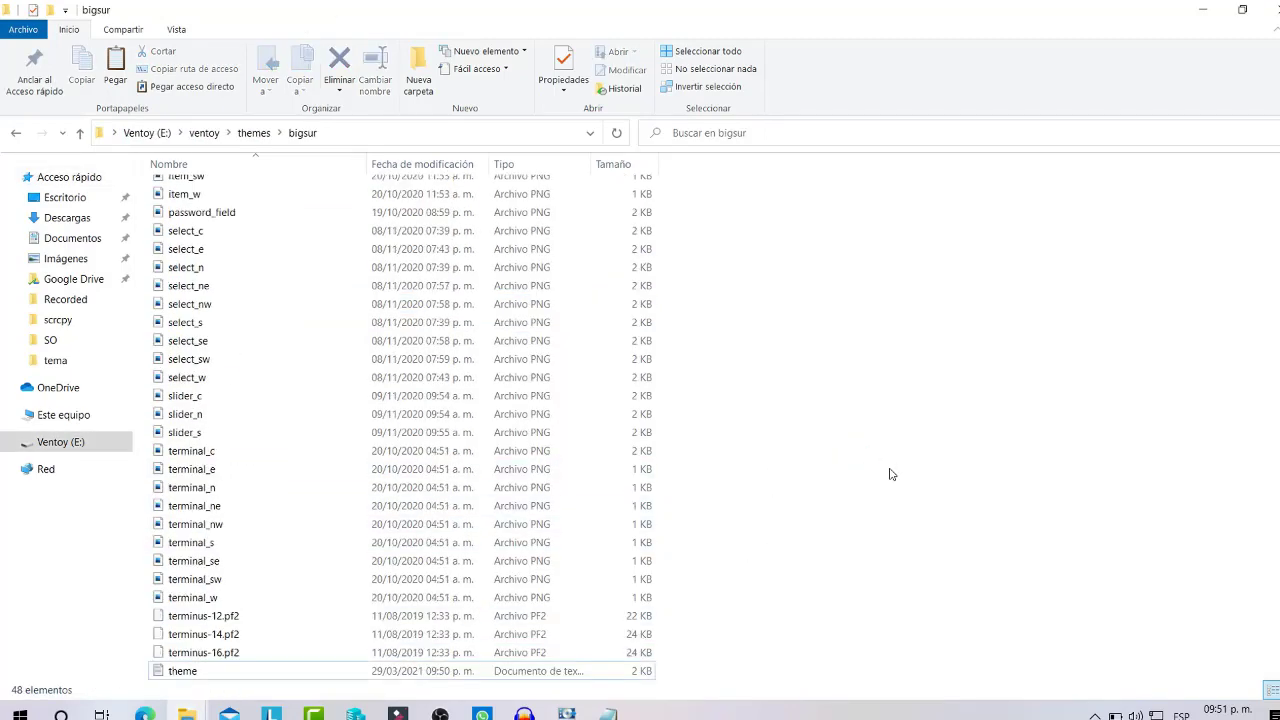
scroll(886, 477, up, 10)
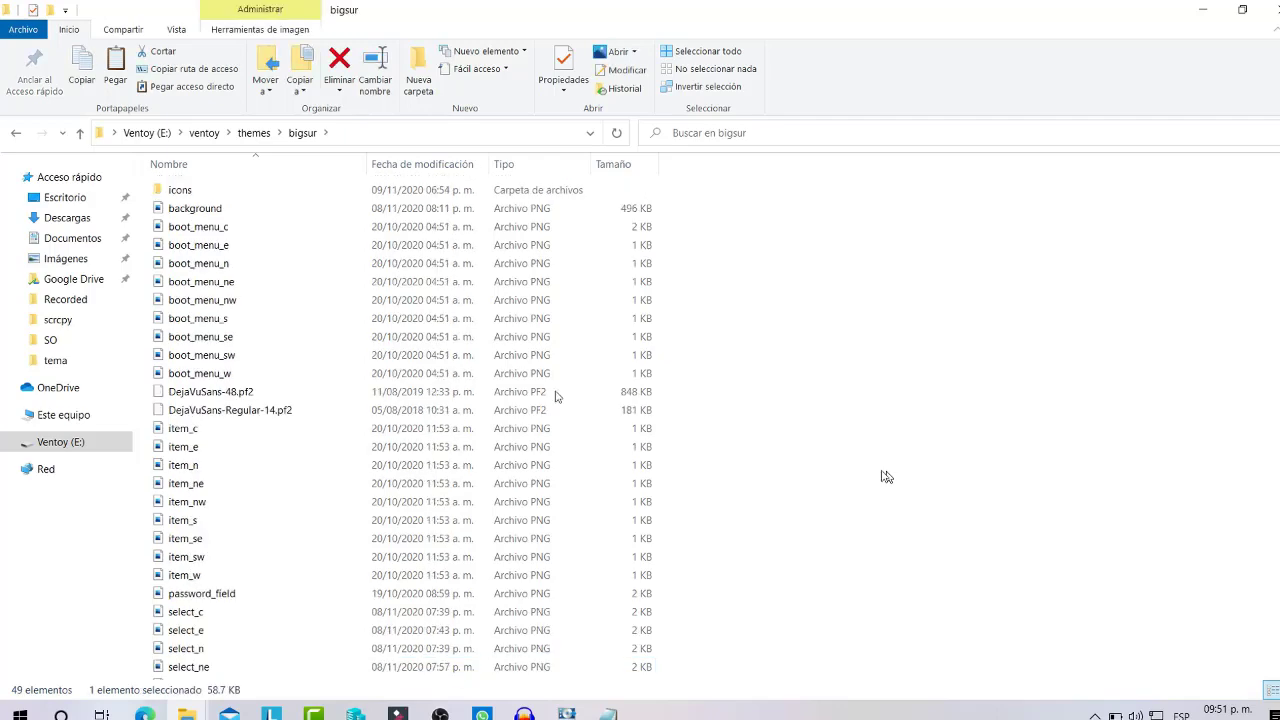
scroll(689, 531, down, 7)
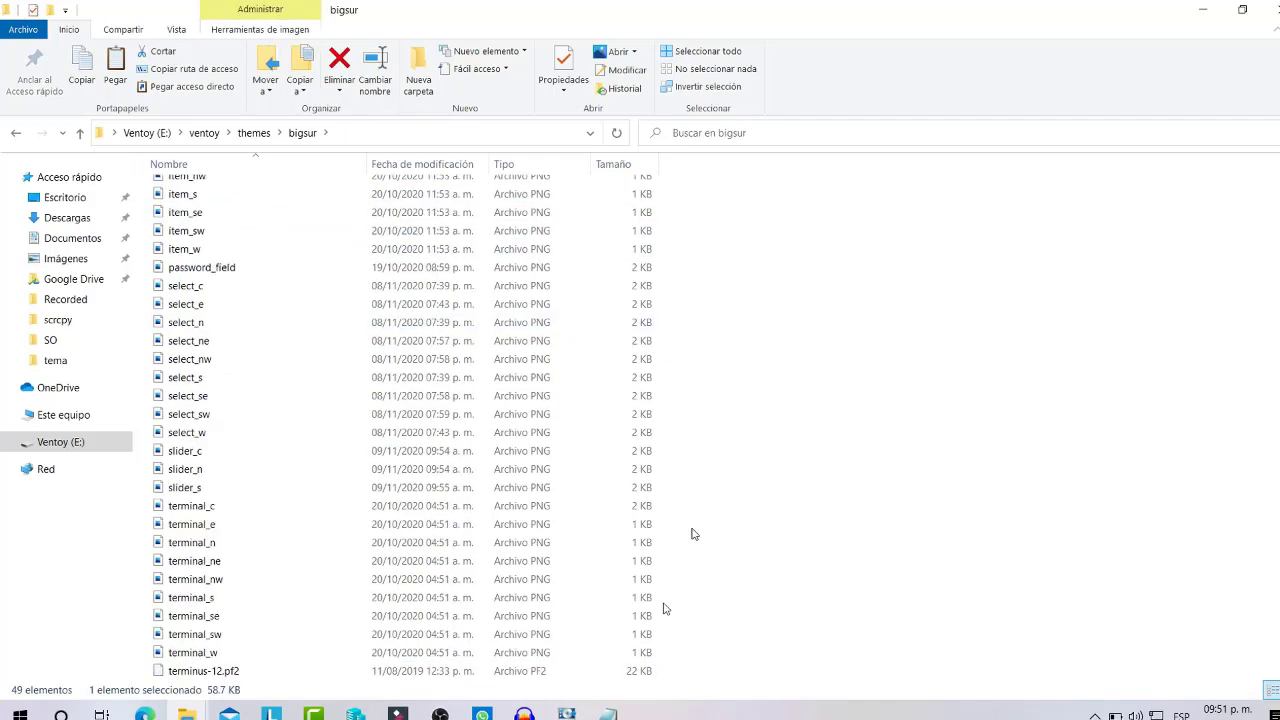
click(608, 714)
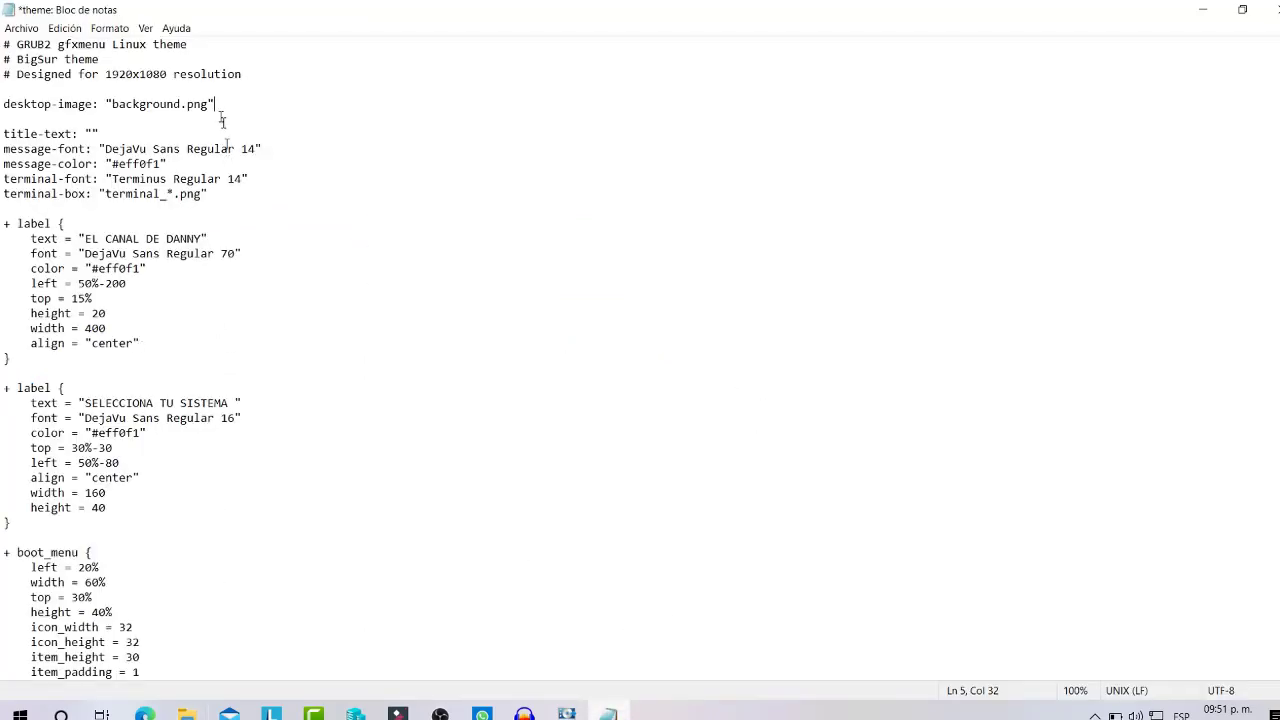
Replace the desktop-image file name in the theme file with logo.jpg and save the file
drag(208, 104, 112, 106)
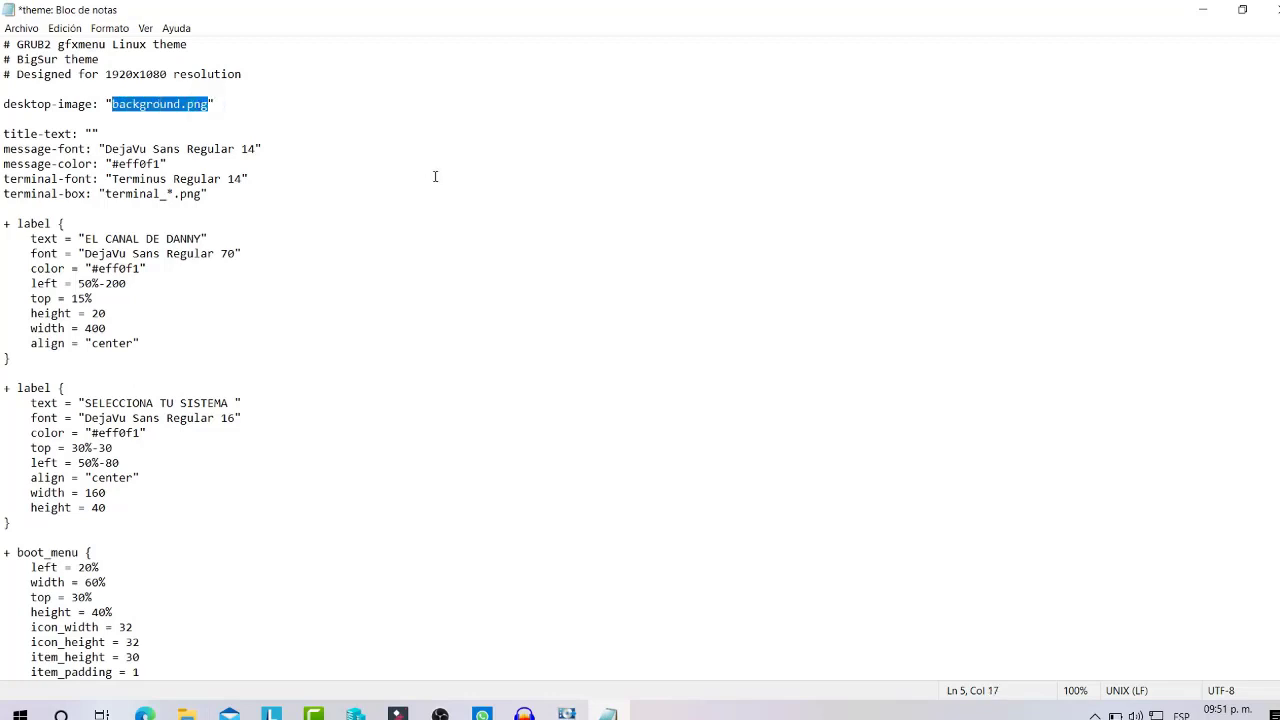
text(sdfsd)
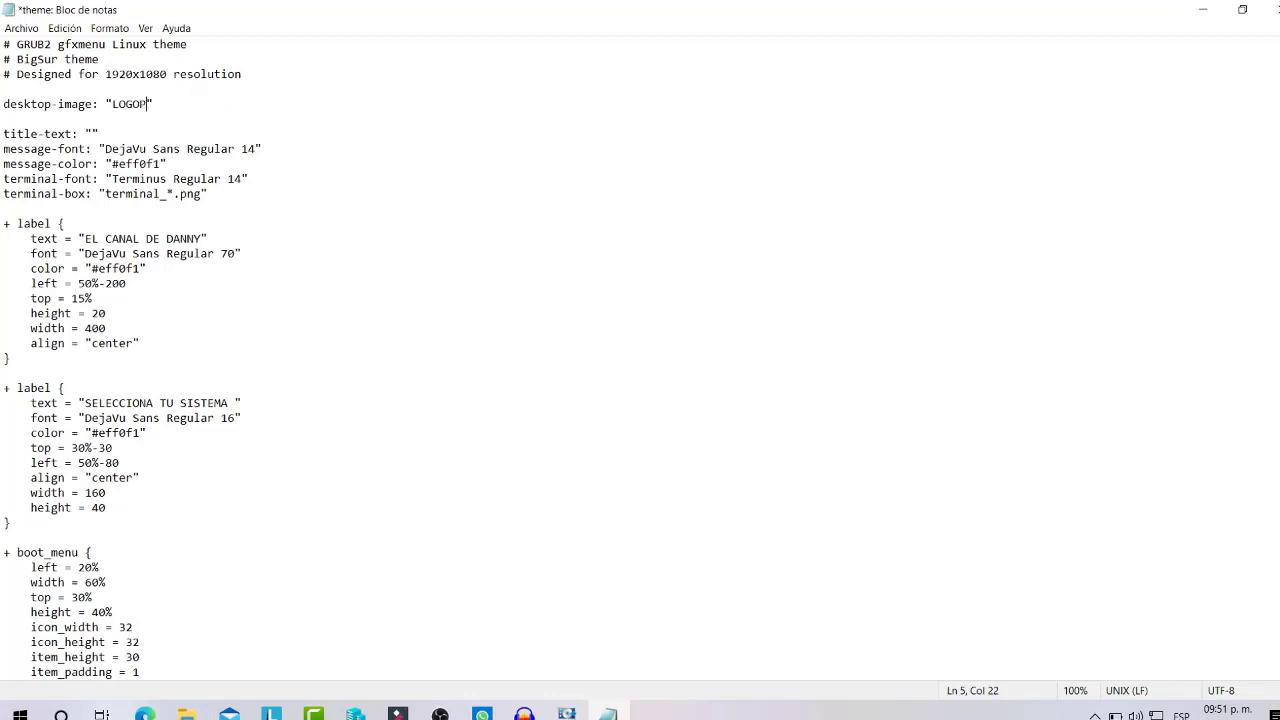
key(BackSpace)
key(BackSpace)
key(BackSpace)
key(BackSpace)
key(BackSpace)
text(logo)
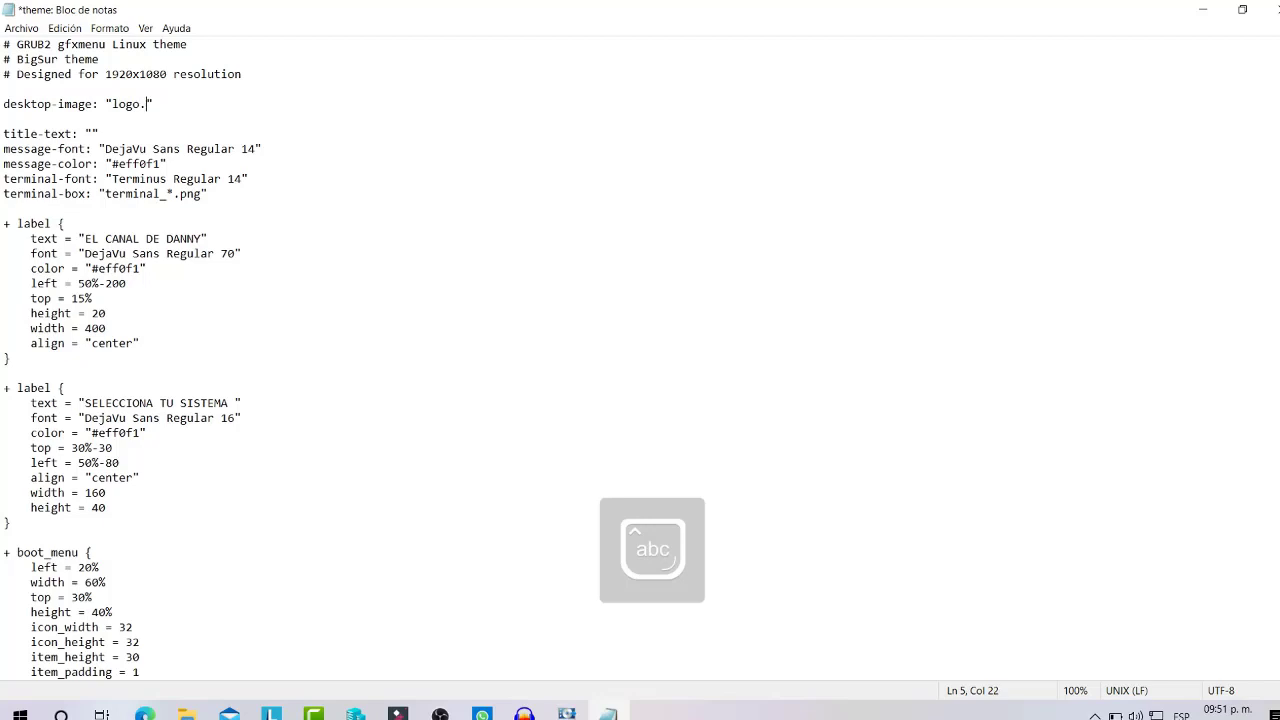
text(.jpg)
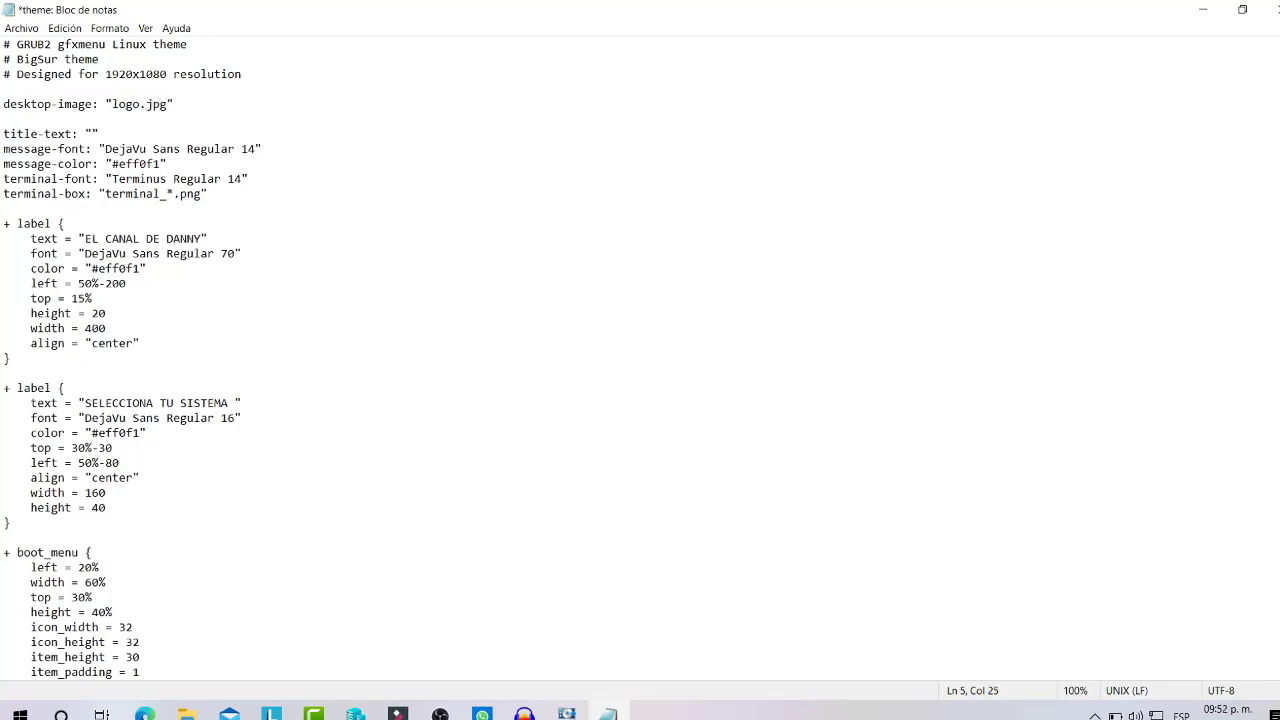
key(ctrl+s)
Test the theme by booting the e: USB drive in MobaLiveCD without a hard disk image, continue to the GRUB menu and close QEMU
click(566, 713)
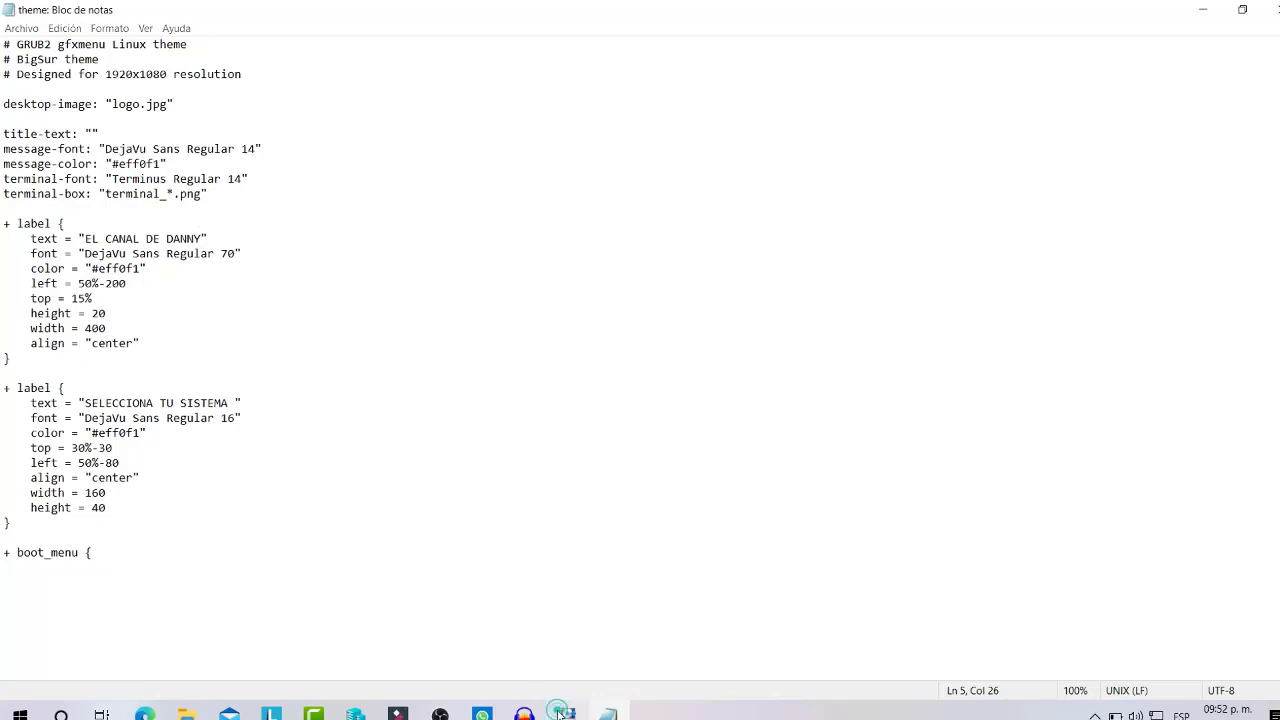
click(858, 439)
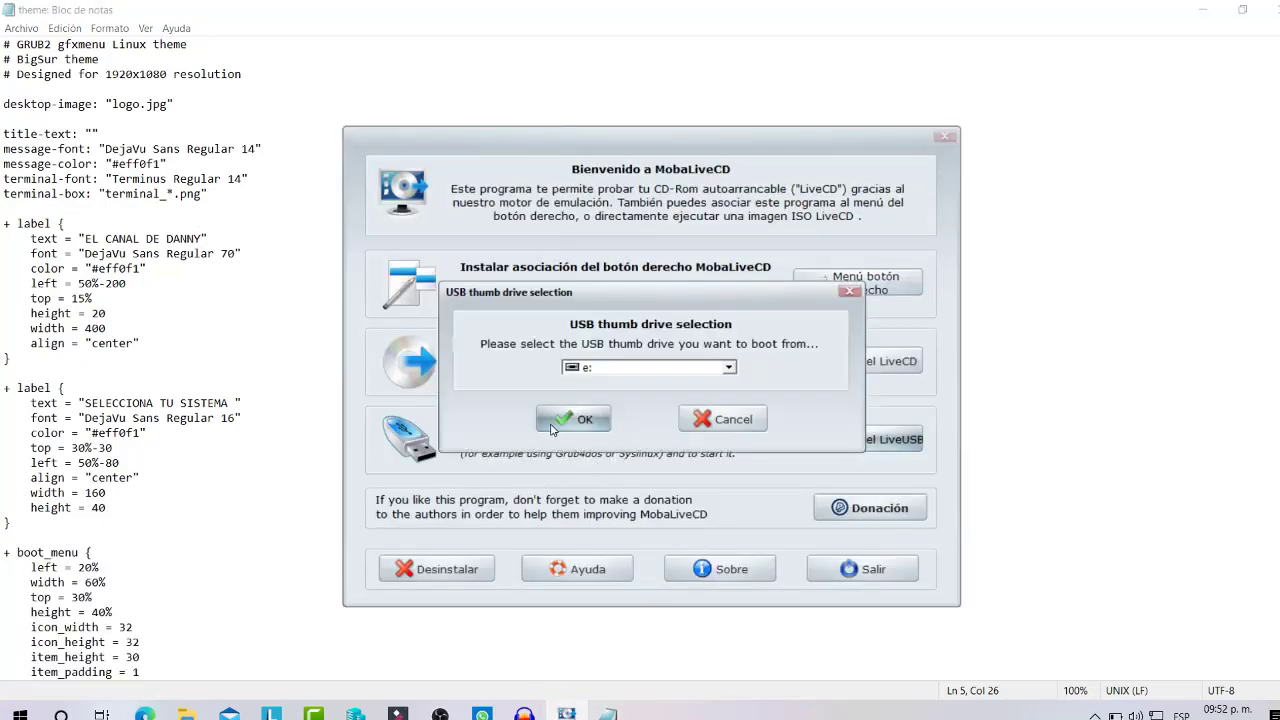
click(579, 420)
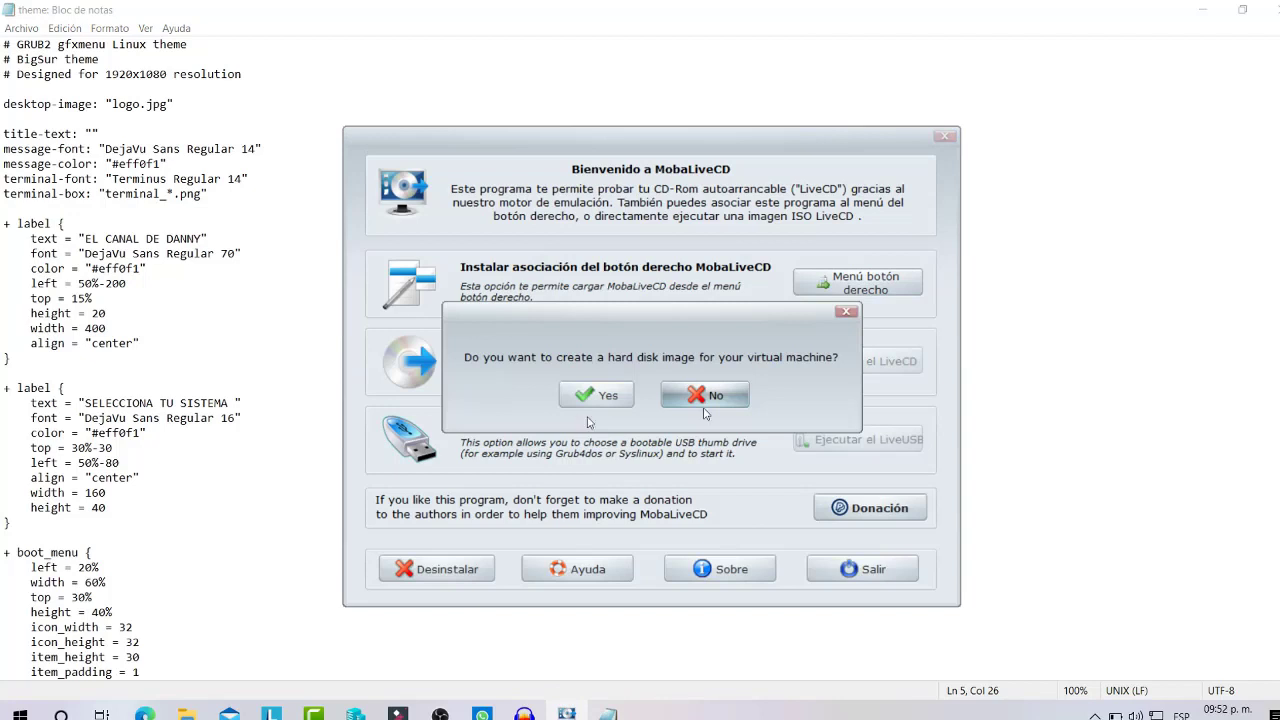
click(727, 408)
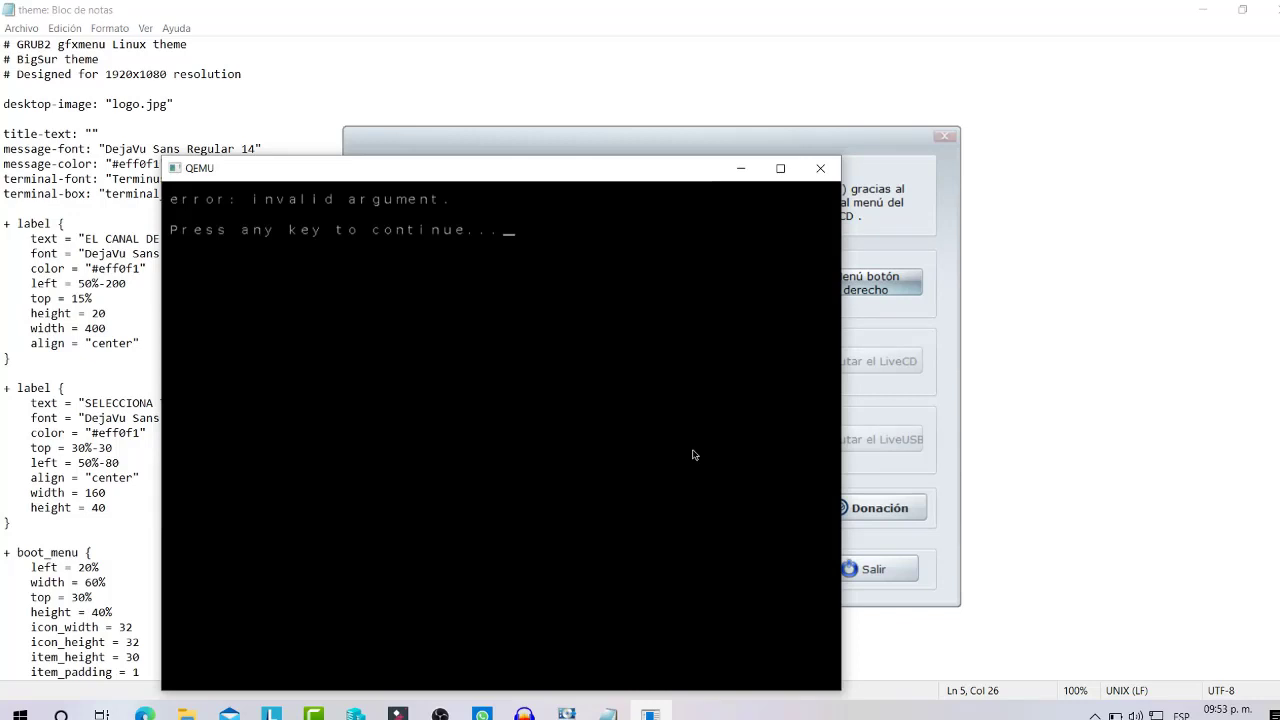
key(Return)
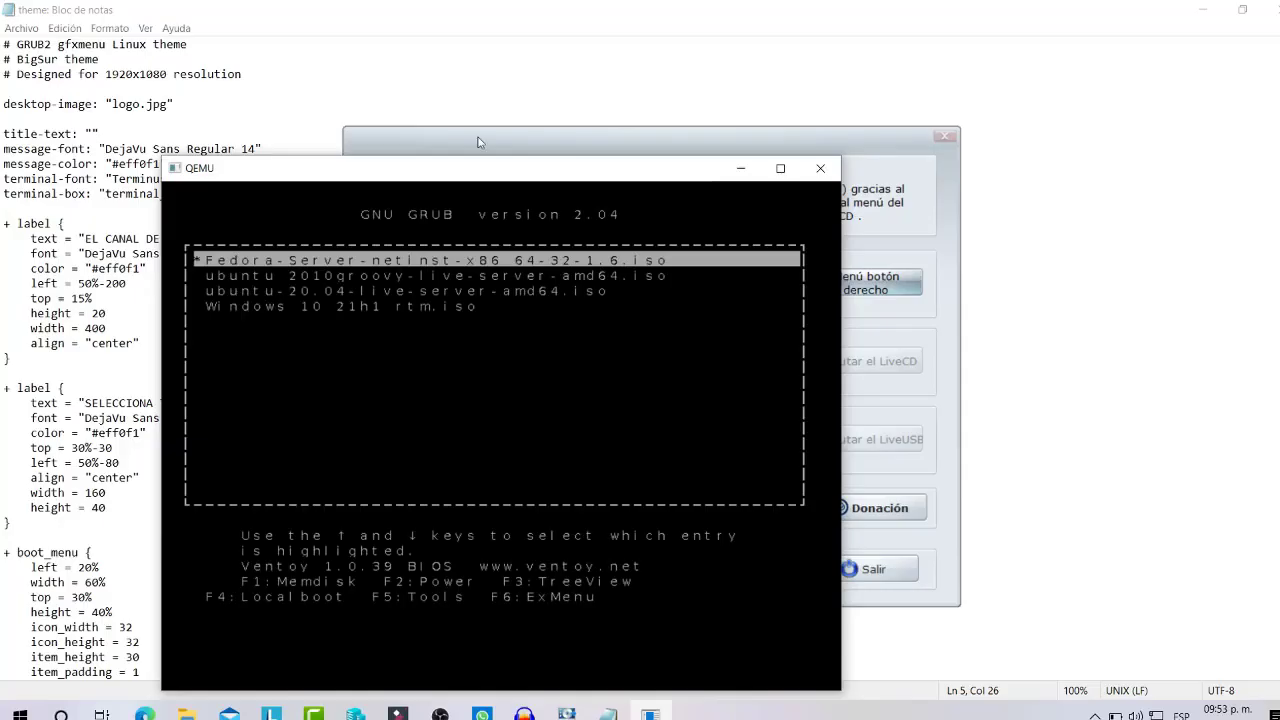
click(818, 170)
Set the desktop-image in the theme file back to background.png
click(250, 130)
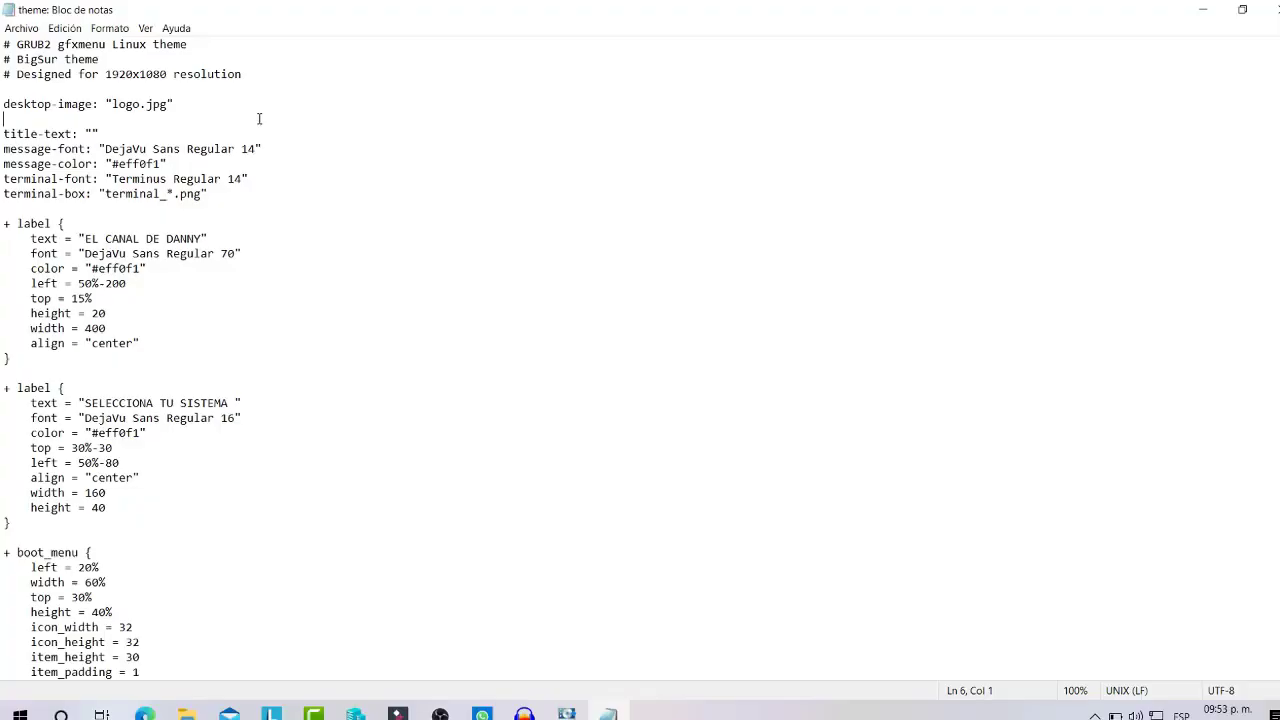
drag(167, 104, 114, 107)
text(background)
text(.png)
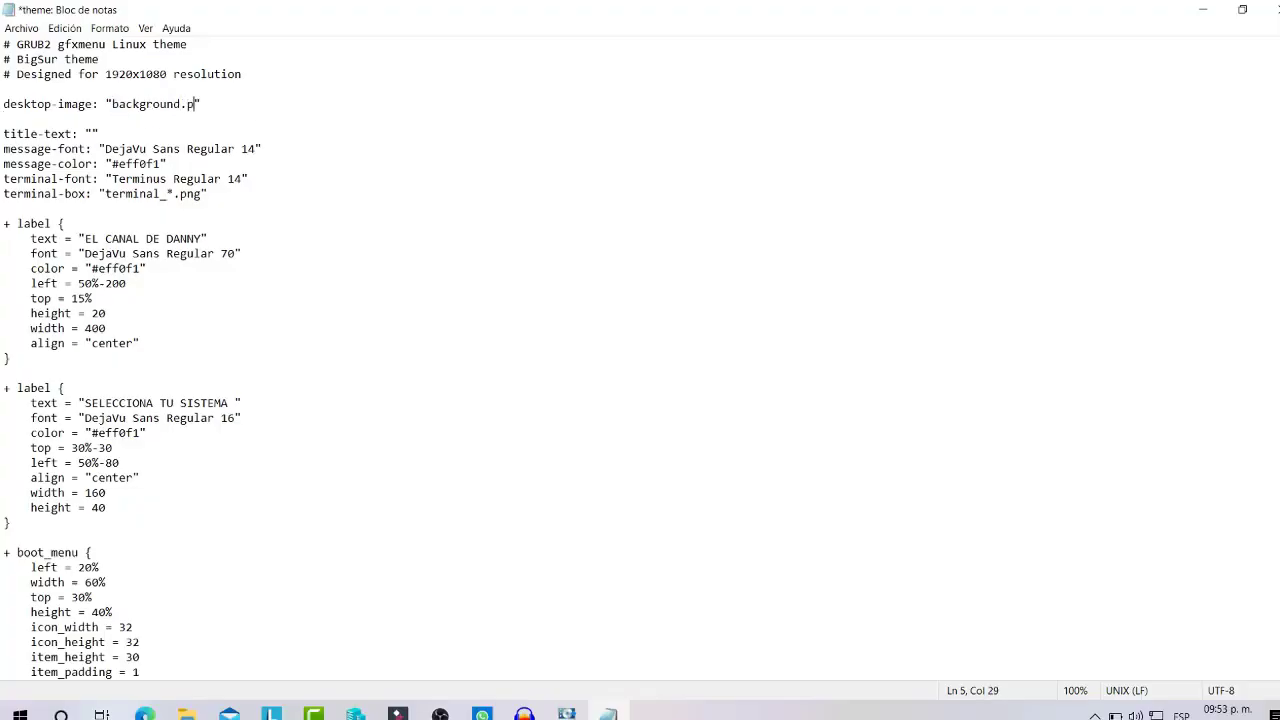
key(BackSpace)
key(BackSpace)
text(ng)
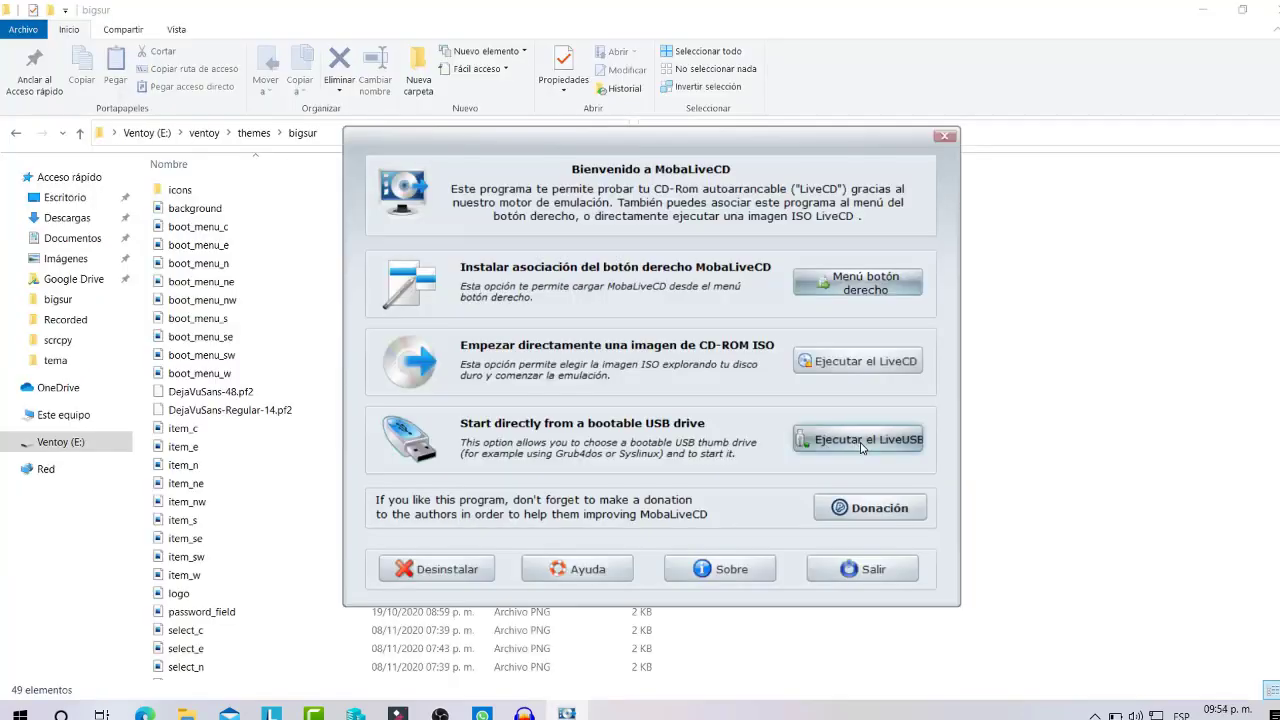
Boot the e: USB drive in MobaLiveCD again without creating a hard disk image
click(858, 439)
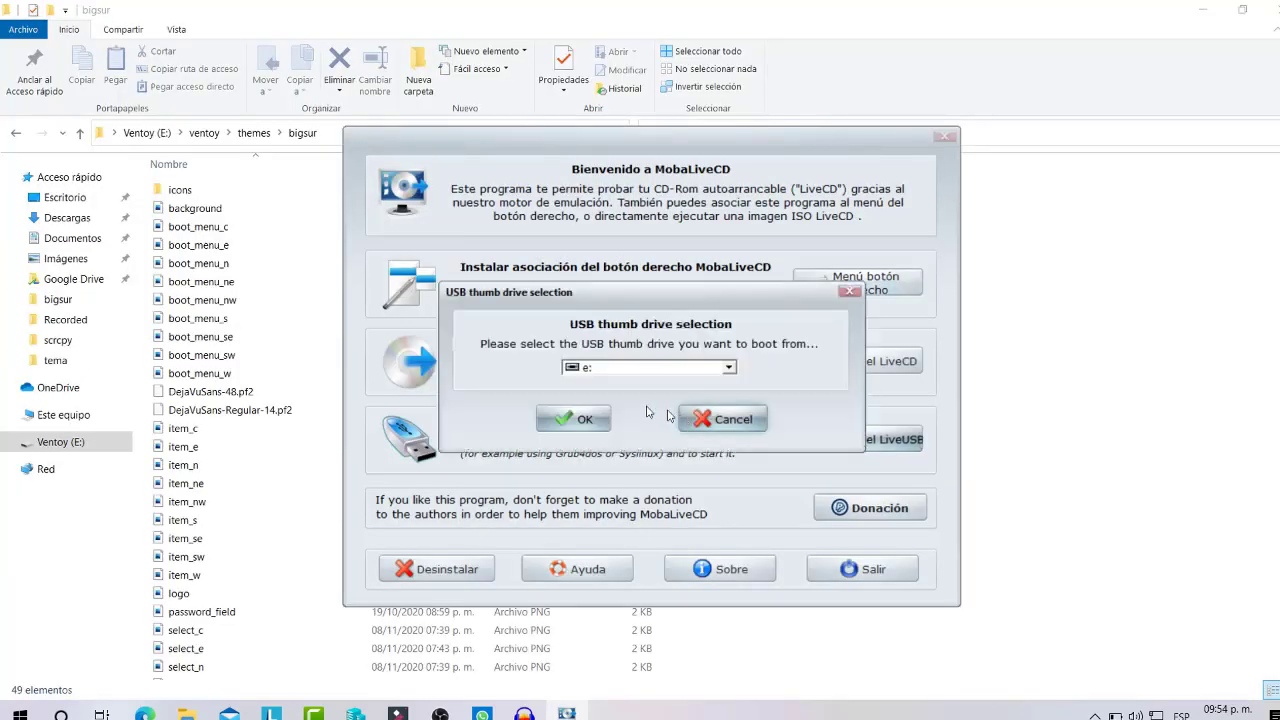
click(586, 420)
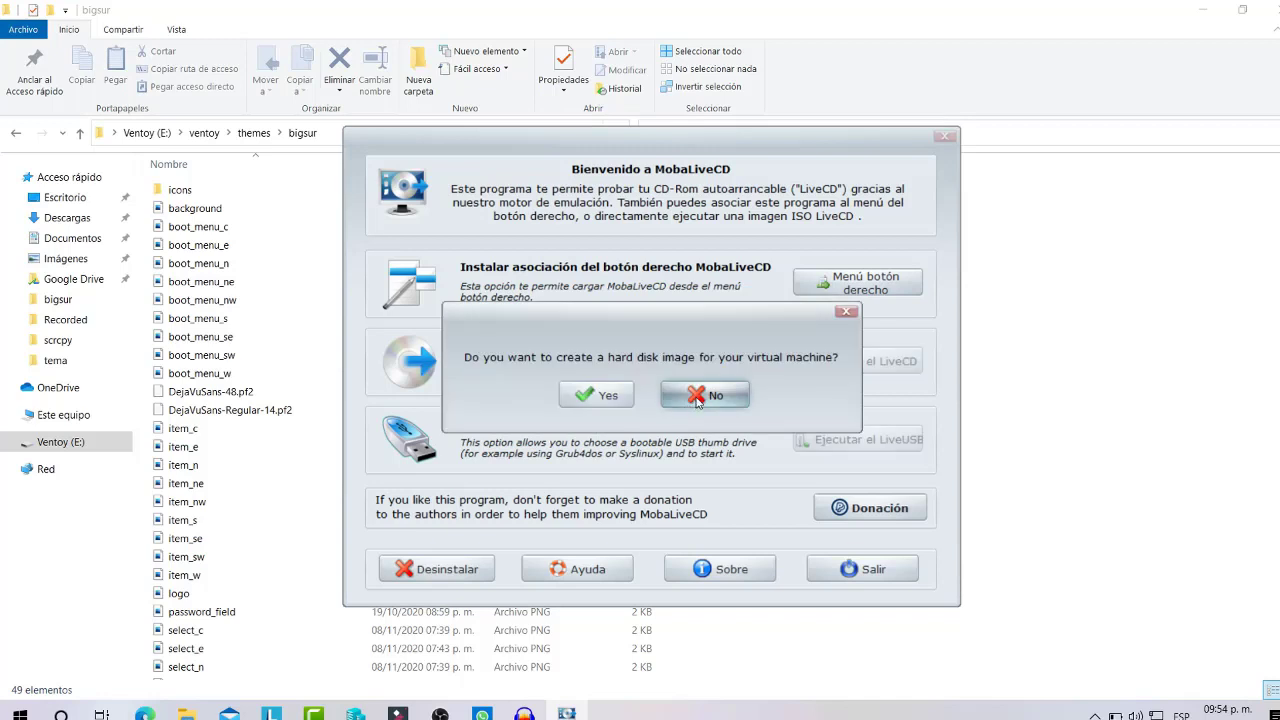
click(697, 402)
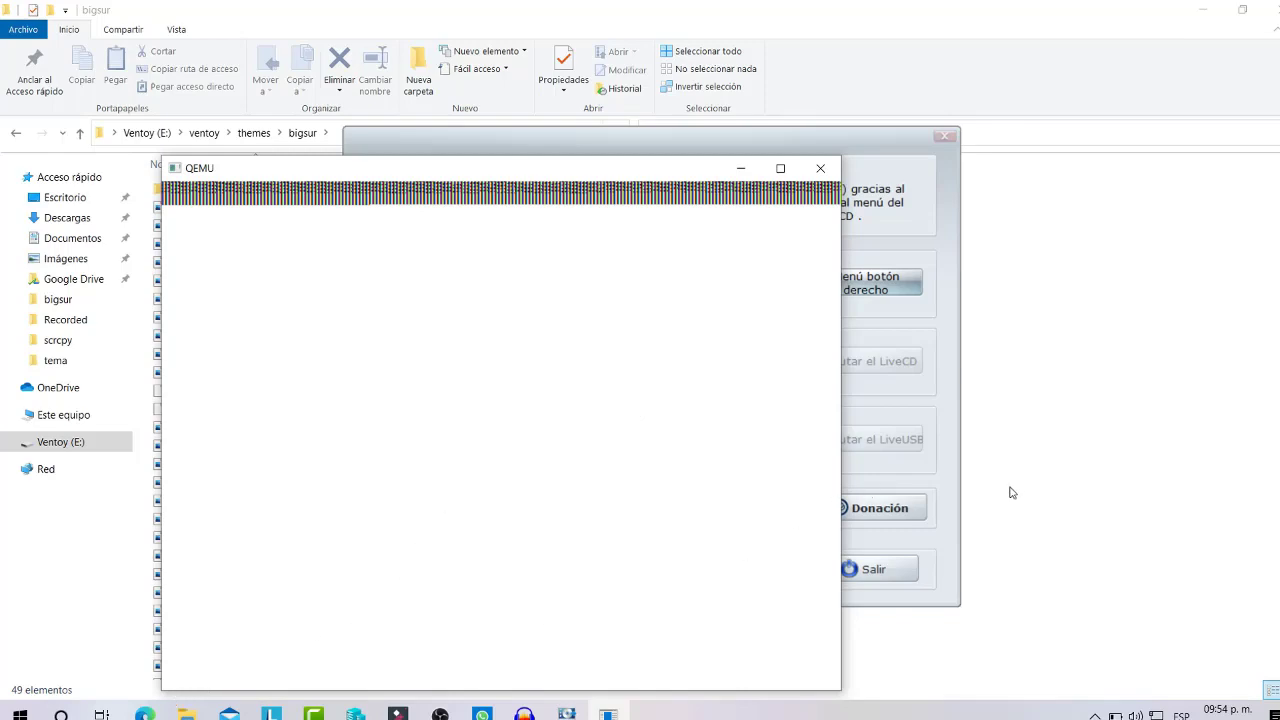
Reopen the theme file from the bigsur folder, check the label texts and background in the QEMU boot menu, and close QEMU
scroll(237, 670, down, 6)
double_click(220, 669)
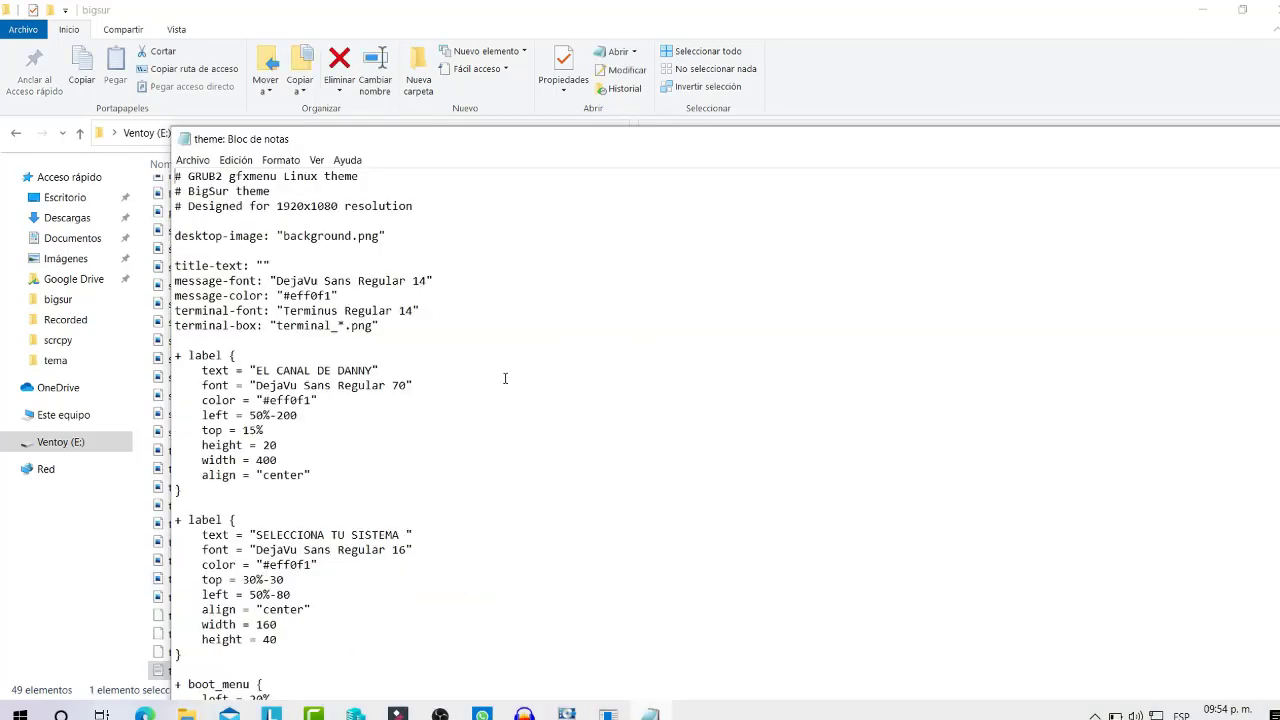
click(608, 713)
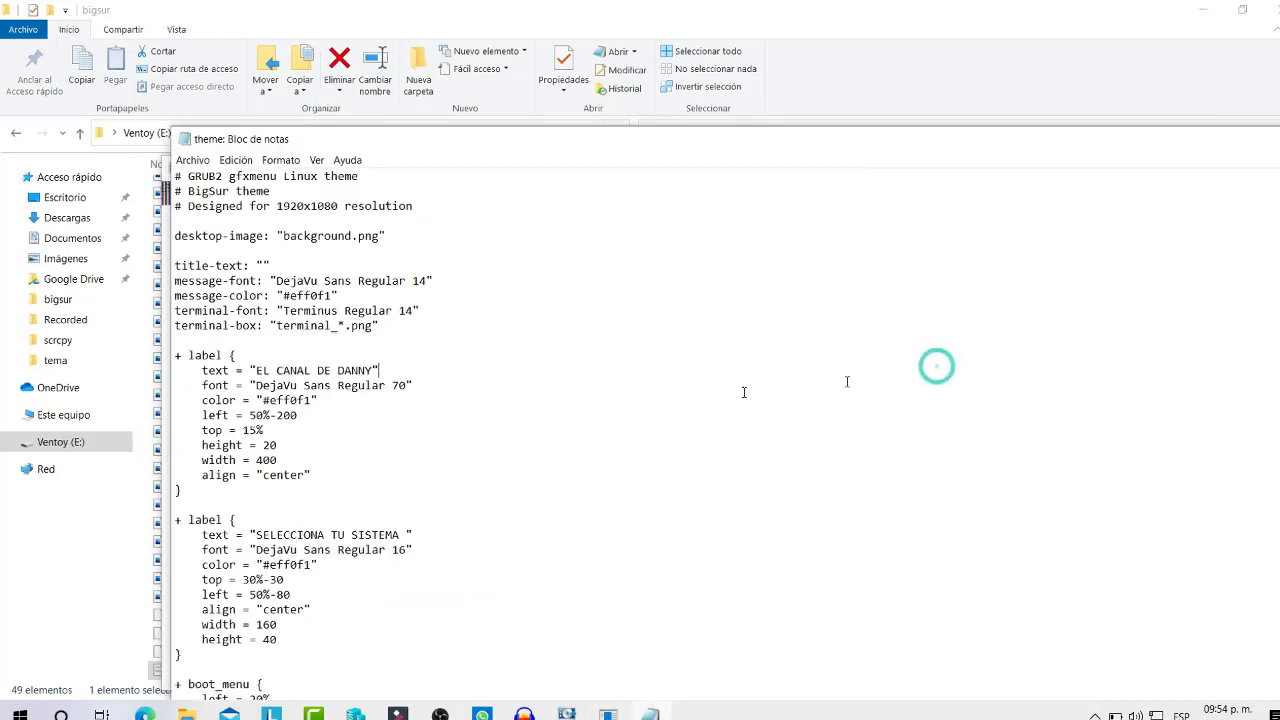
click(608, 713)
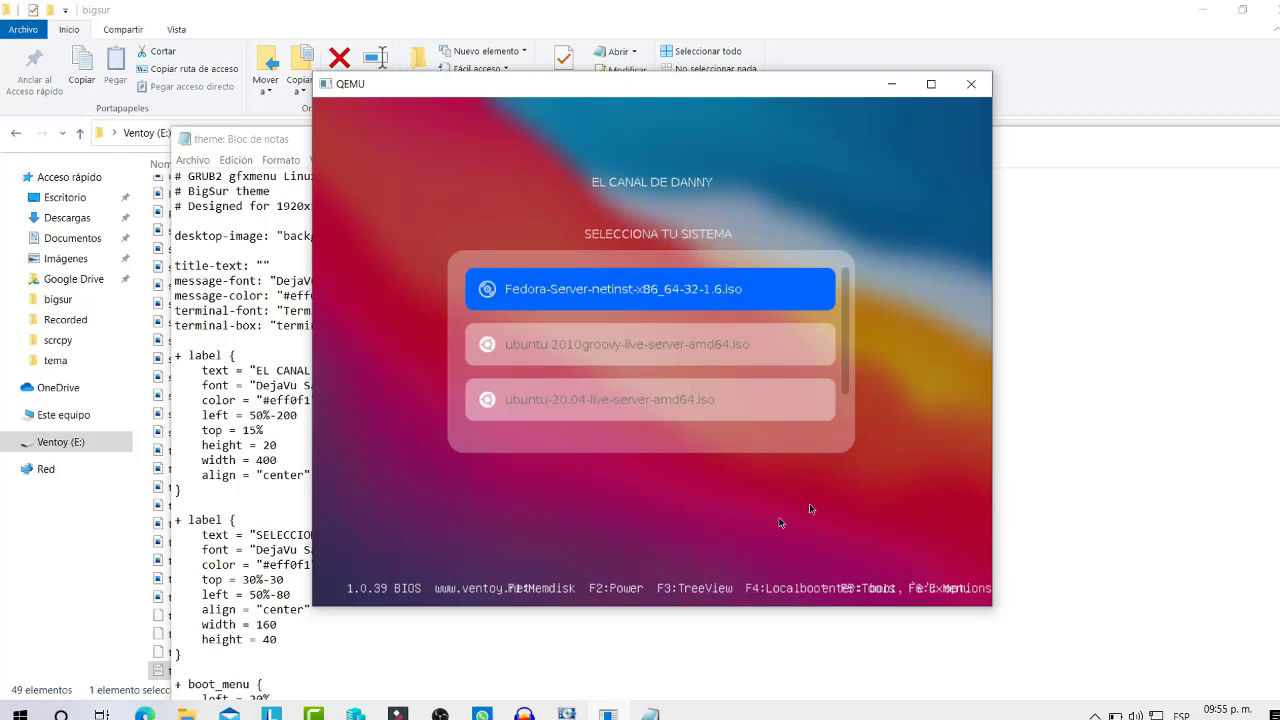
click(971, 84)
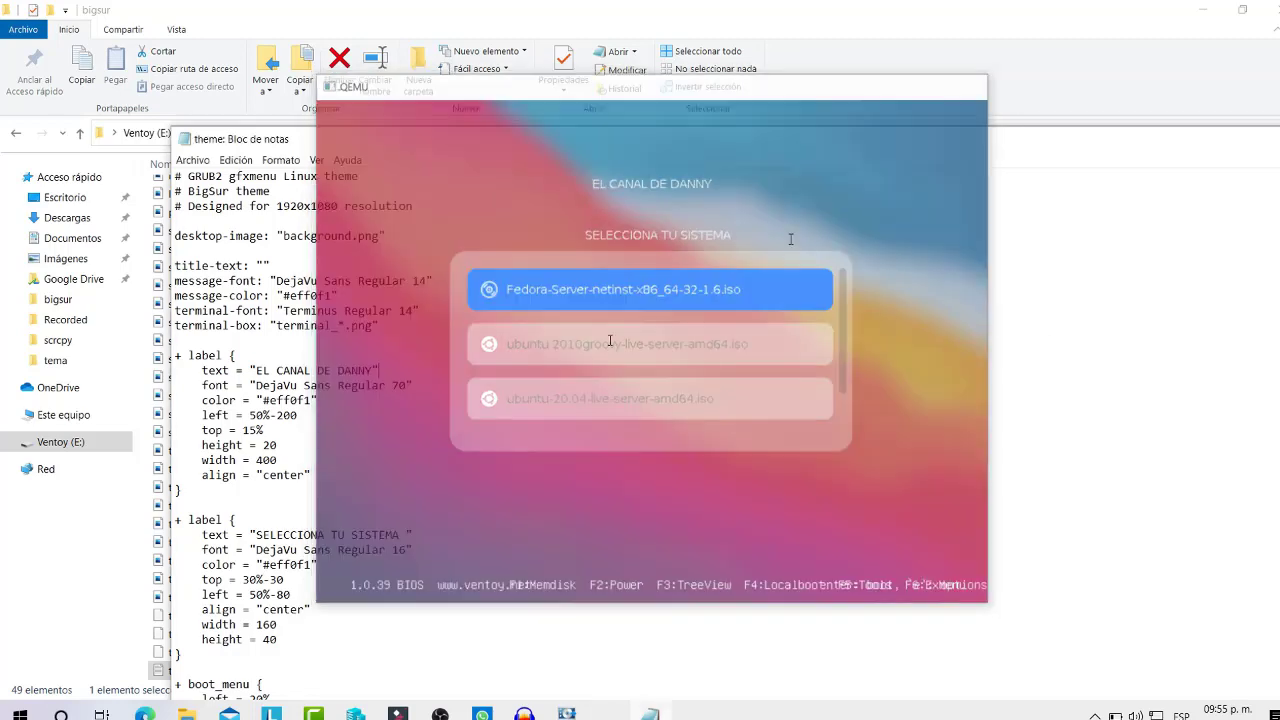
Go back to the ventoy folder on the Ventoy (E:) drive and switch to the tema folder window
click(80, 132)
click(204, 132)
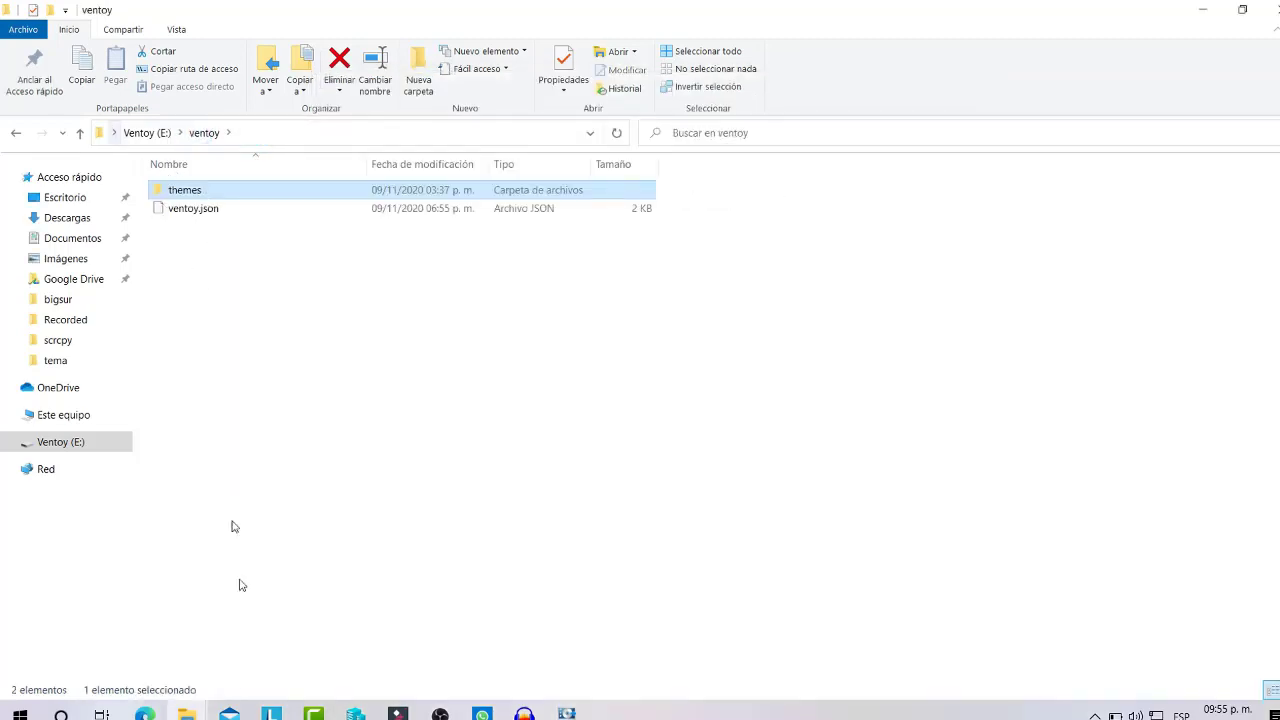
click(186, 713)
click(142, 637)
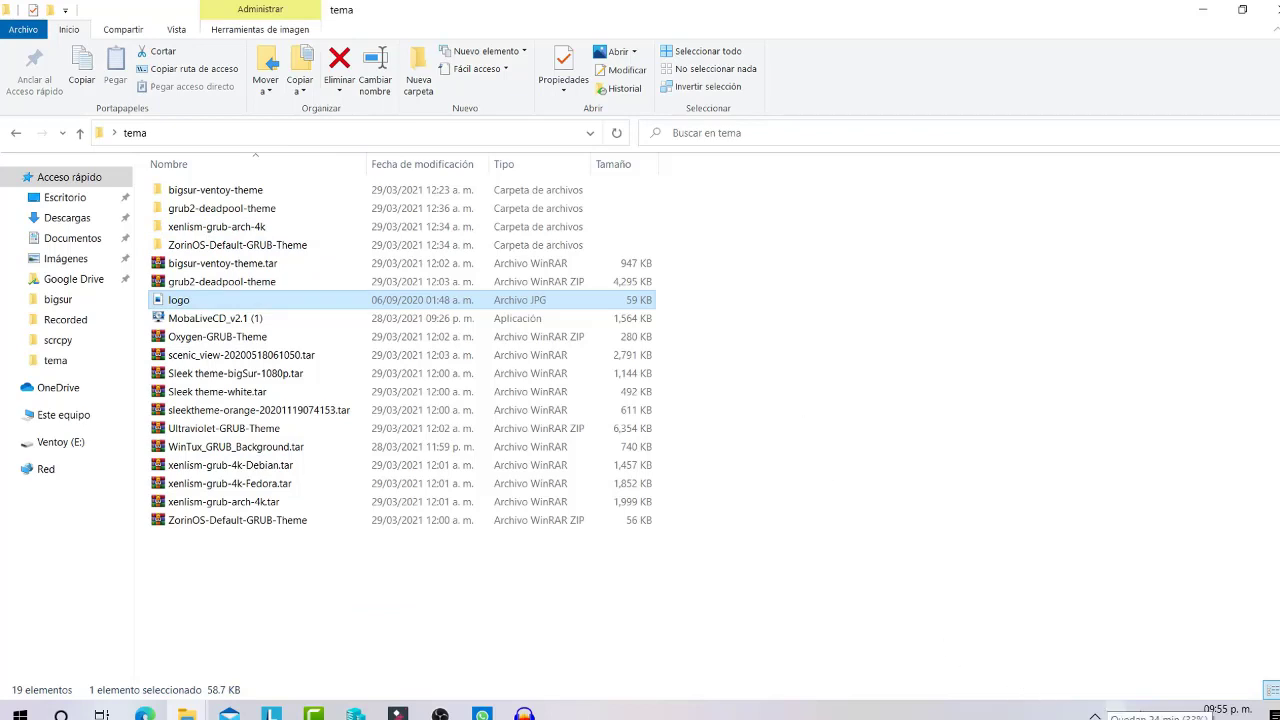
click(1094, 716)
click(1078, 649)
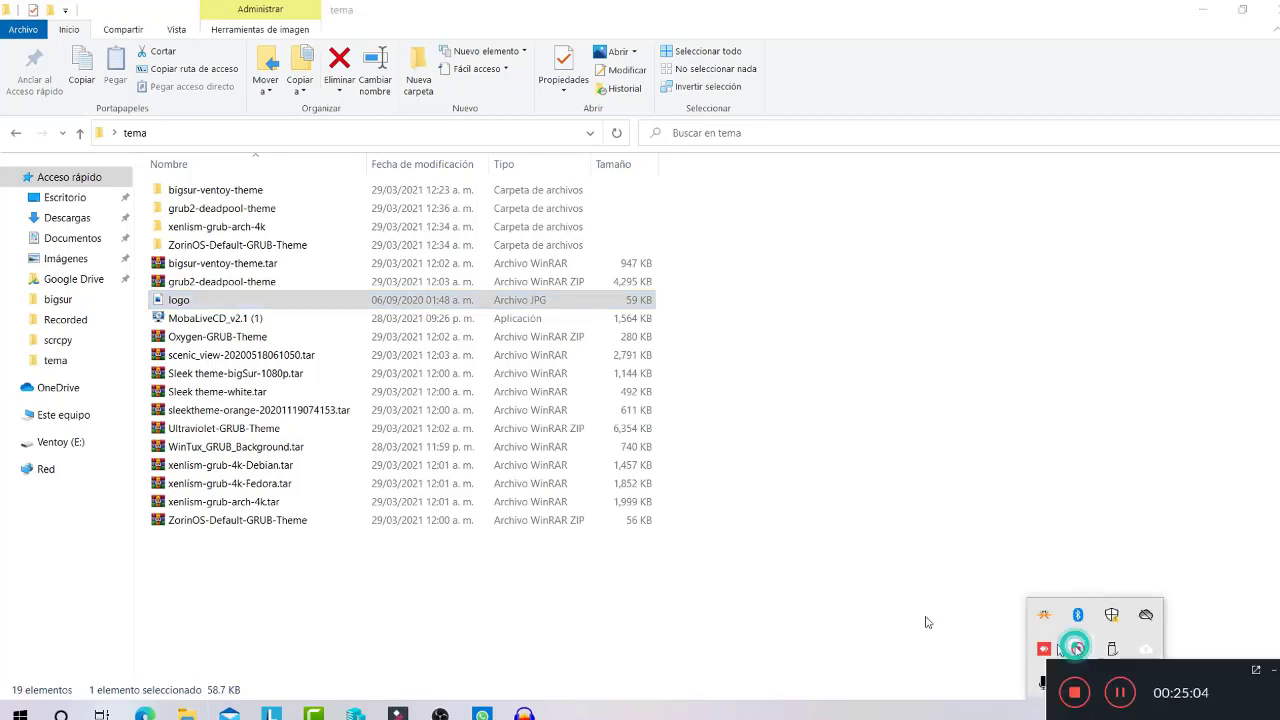